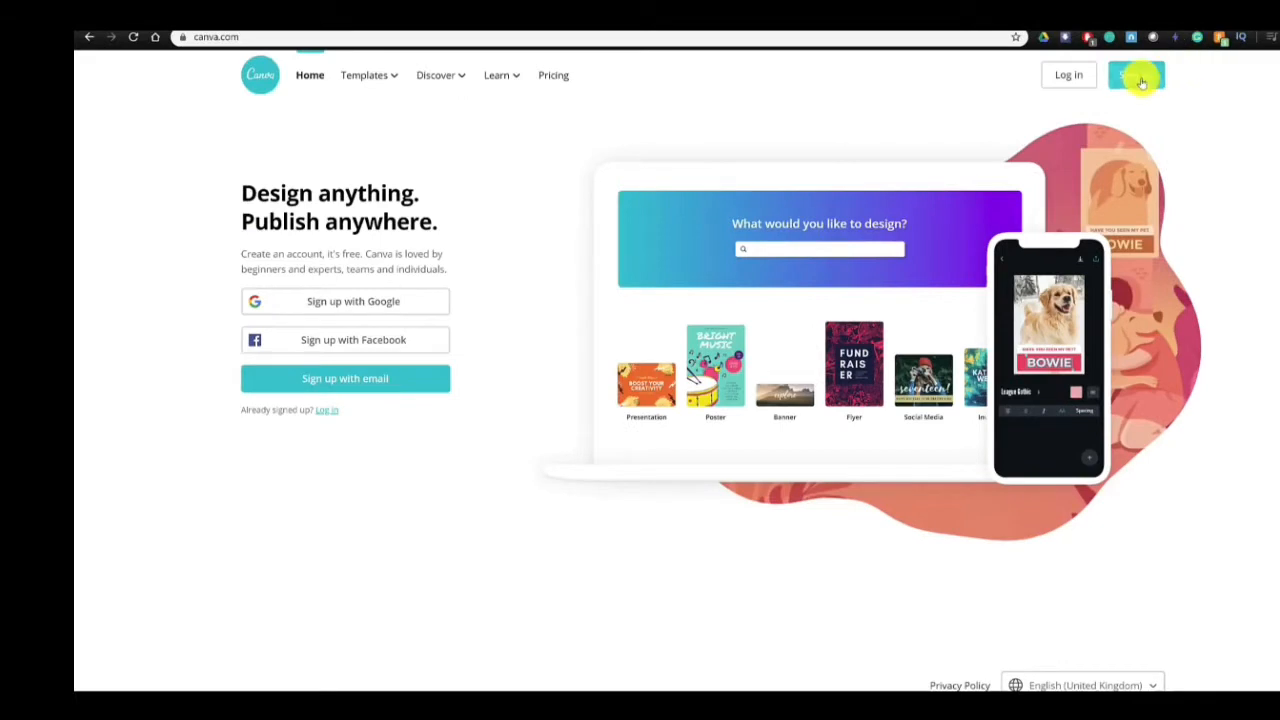
- Create a new design with custom dimensions of 1280 × 720 px
click(1138, 77)
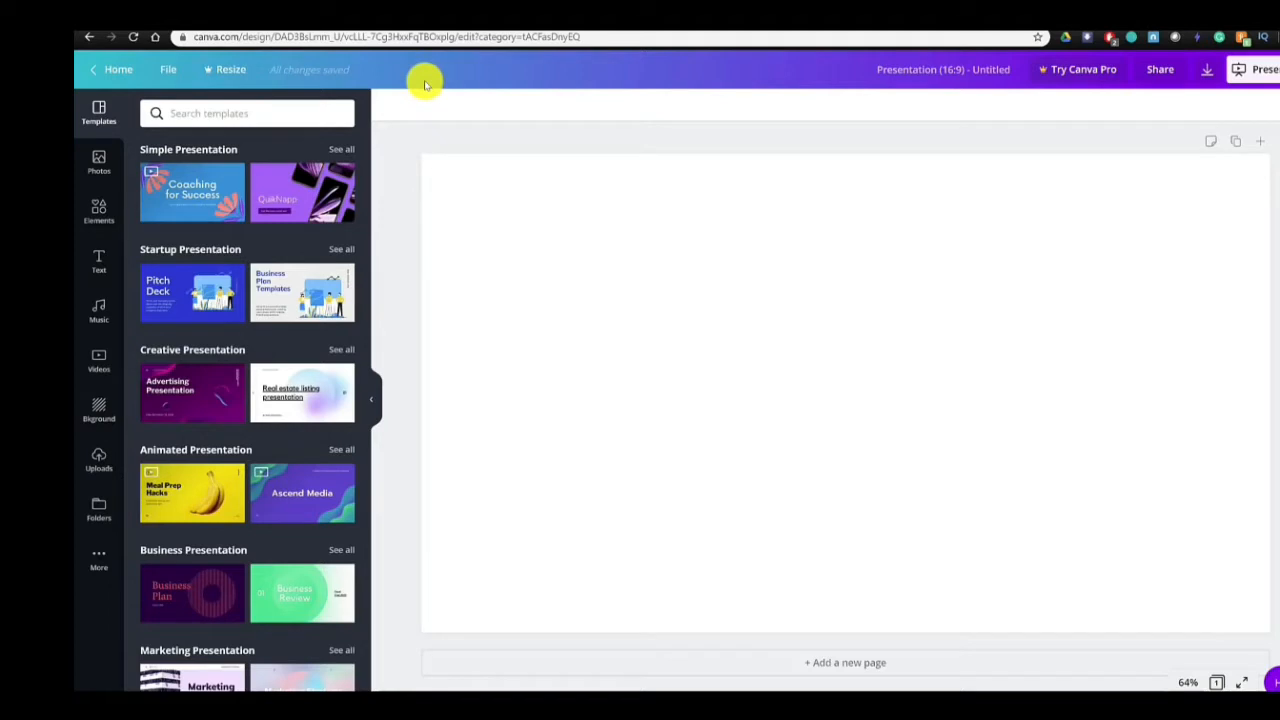
click(168, 69)
click(205, 162)
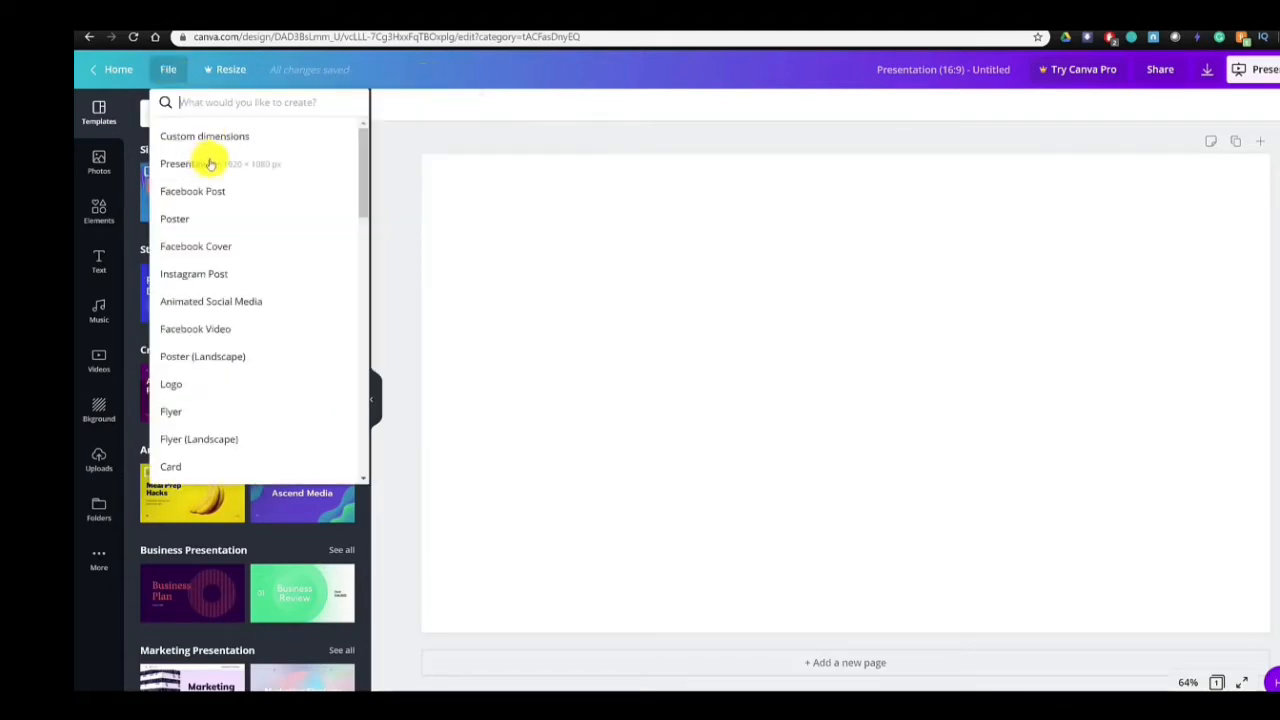
click(213, 137)
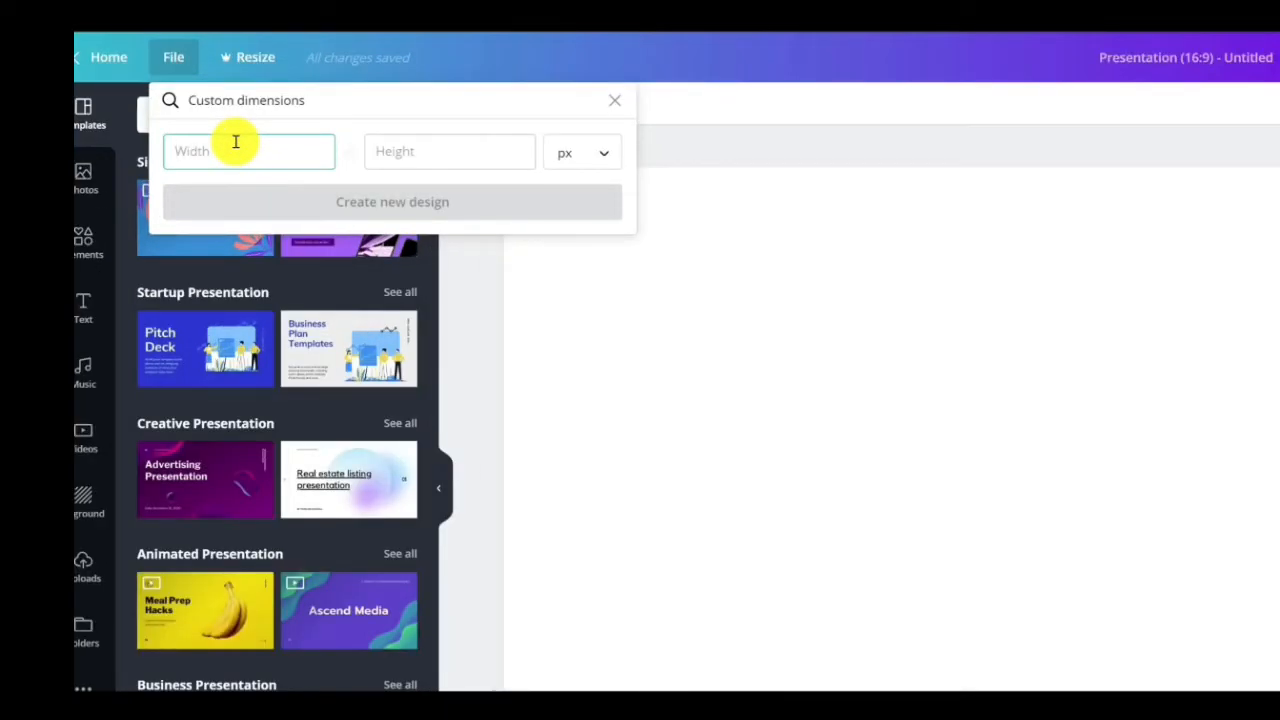
key(Tab)
text(720)
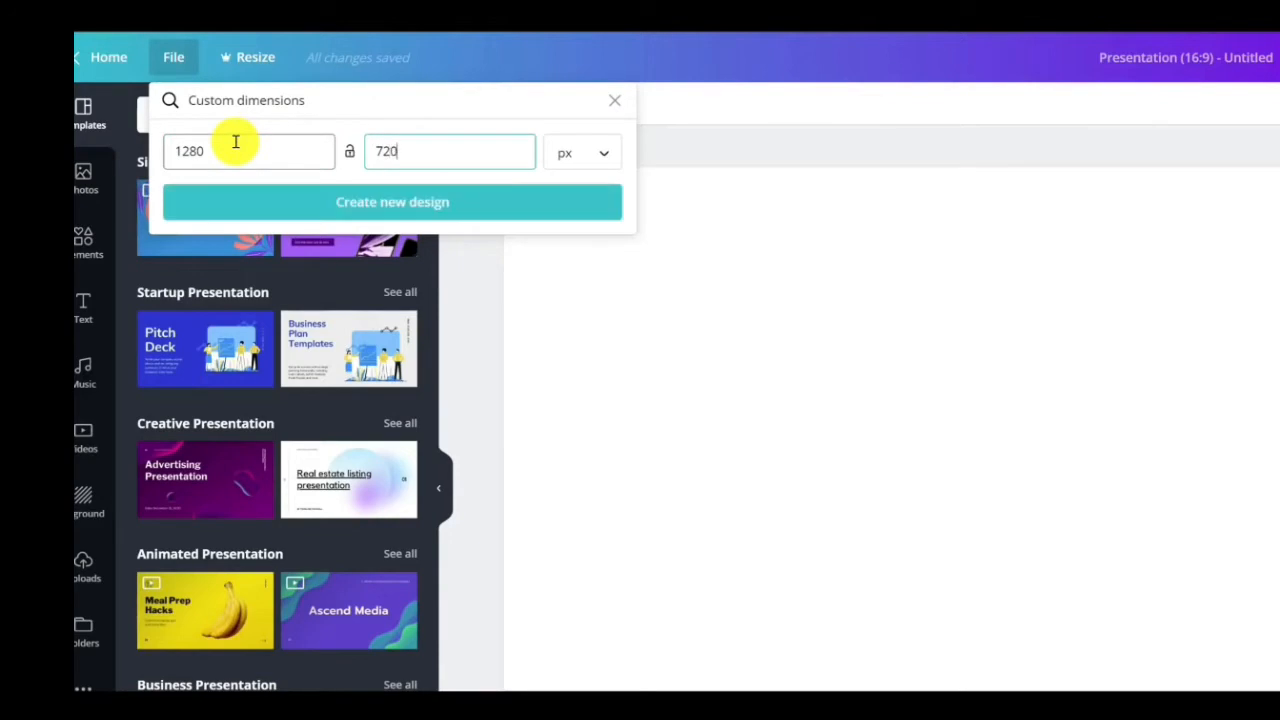
click(311, 212)
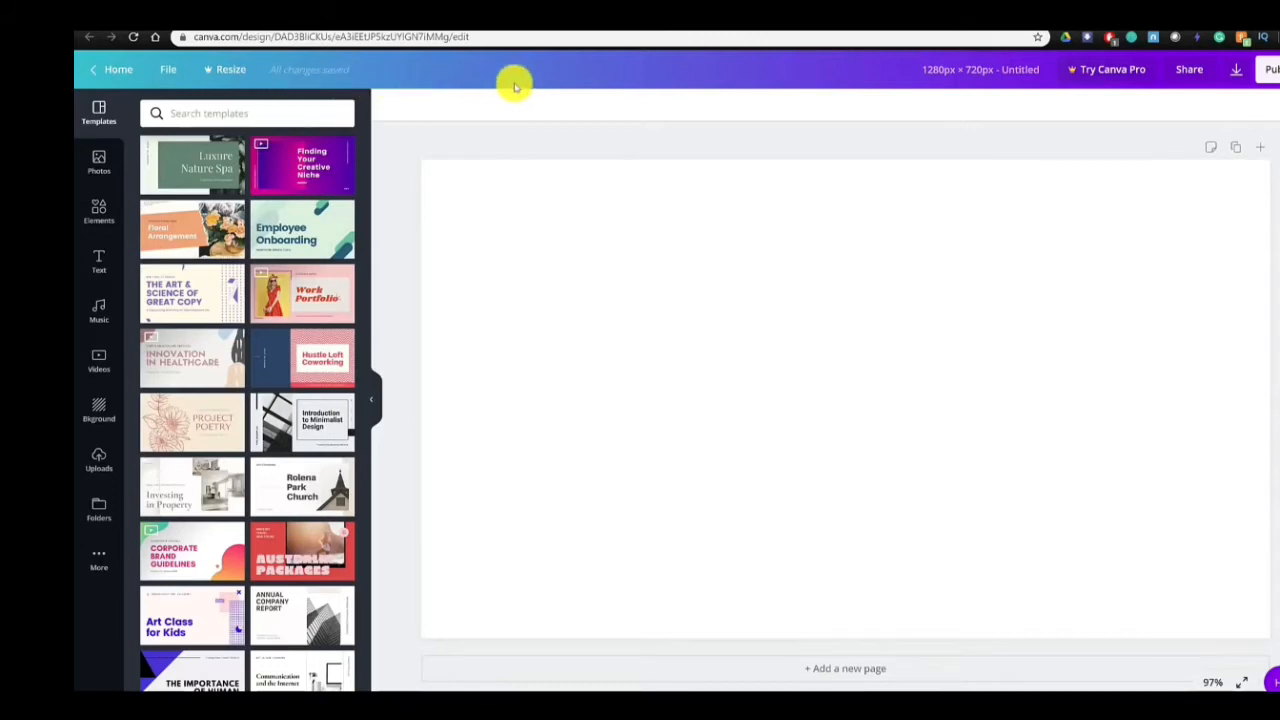
click(176, 72)
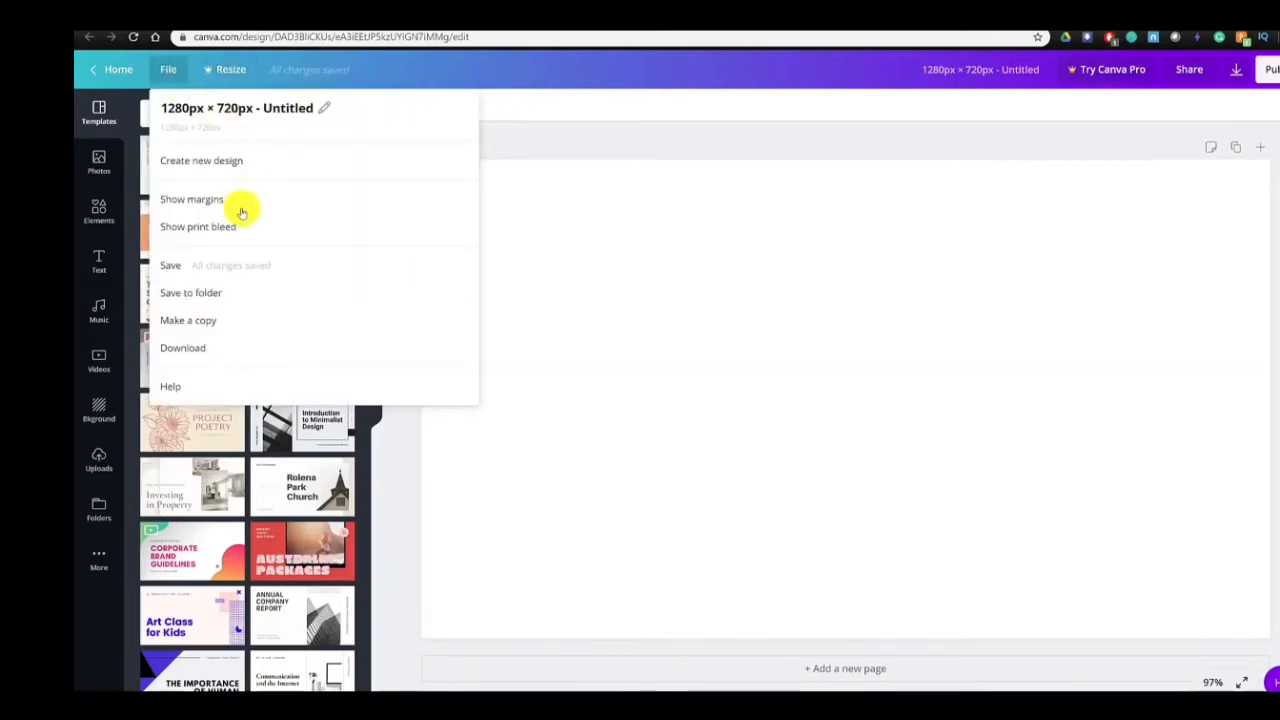
click(672, 78)
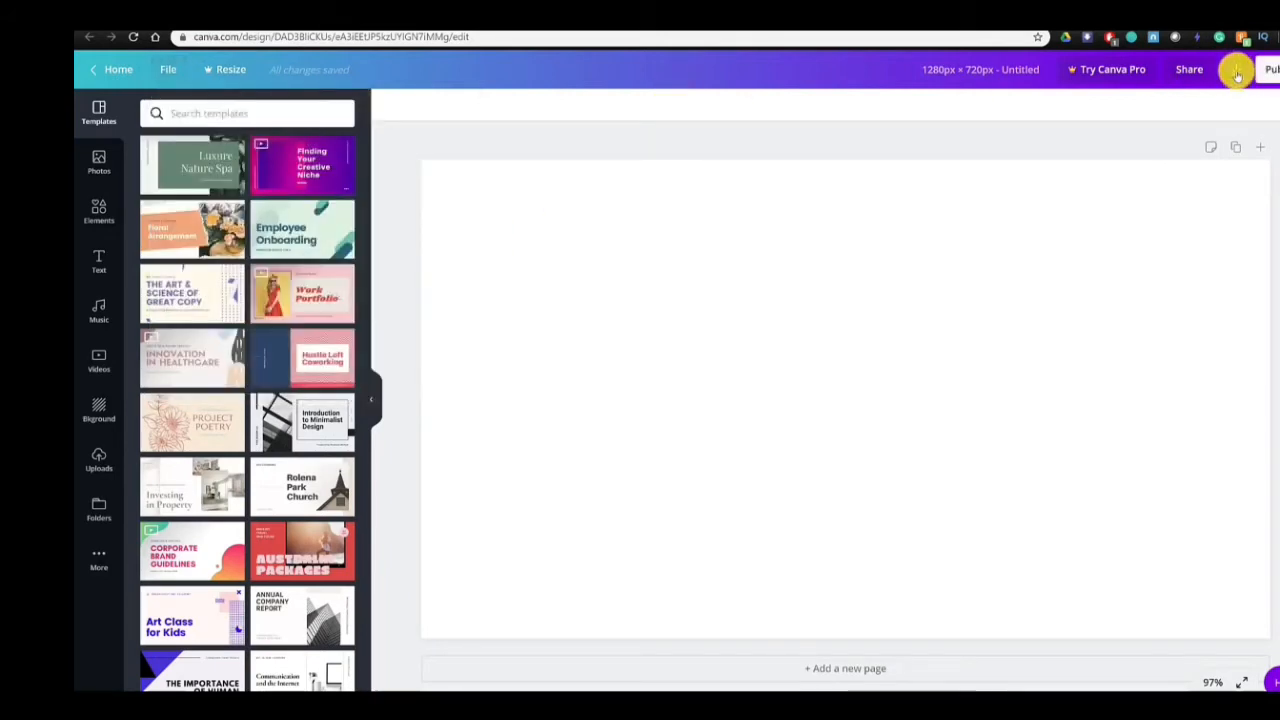
click(1272, 74)
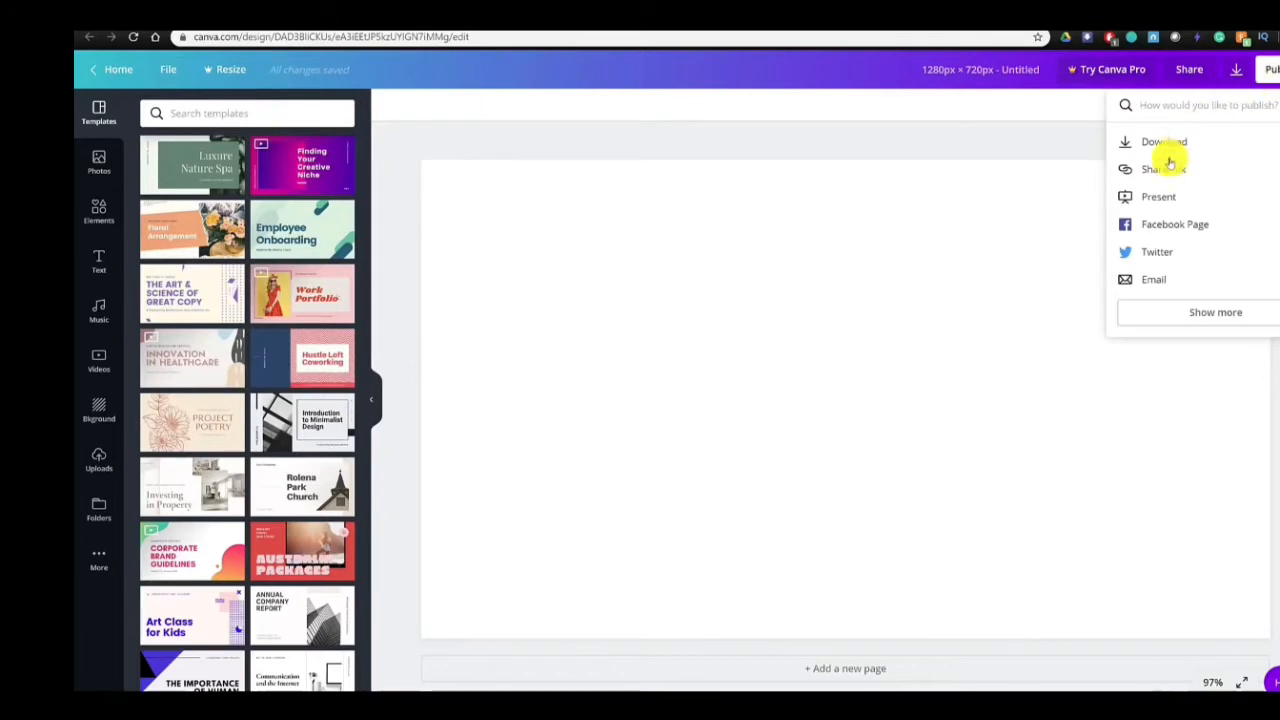
click(803, 77)
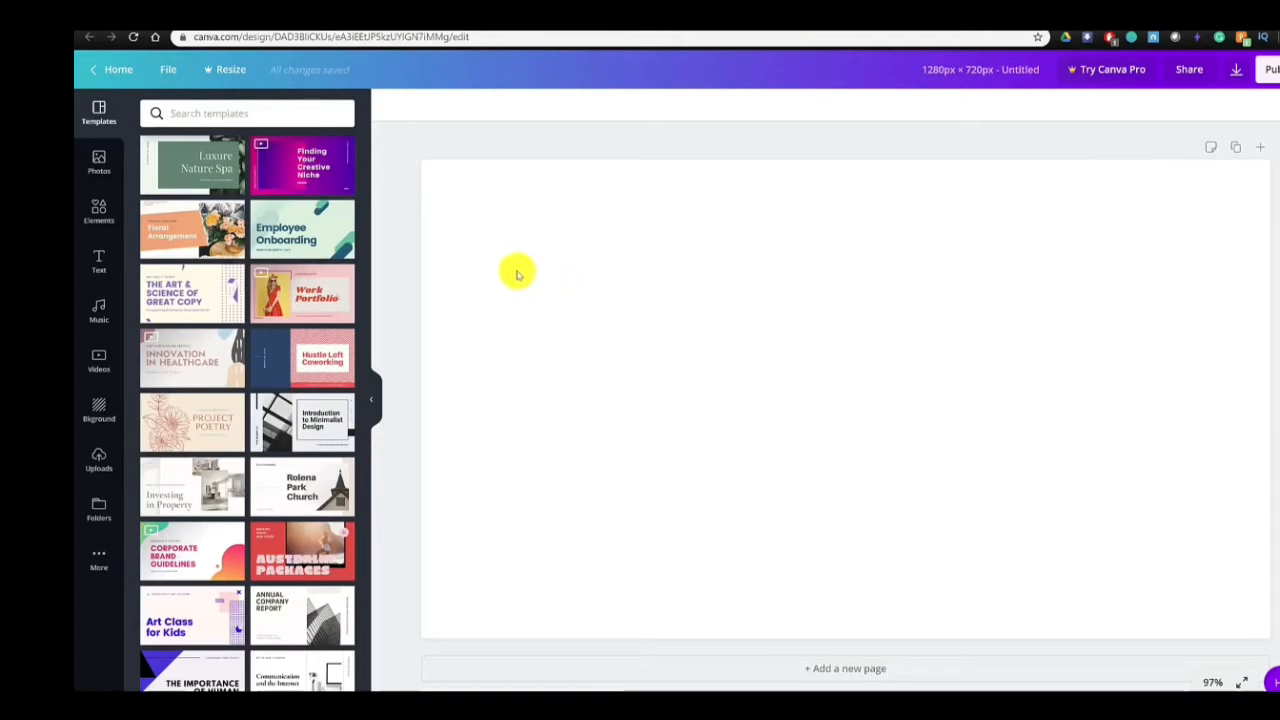
- Try the "Employee Onboarding" cover page of the Green Employee On Boarding Professional Presentation template and select its decorative shapes
click(295, 233)
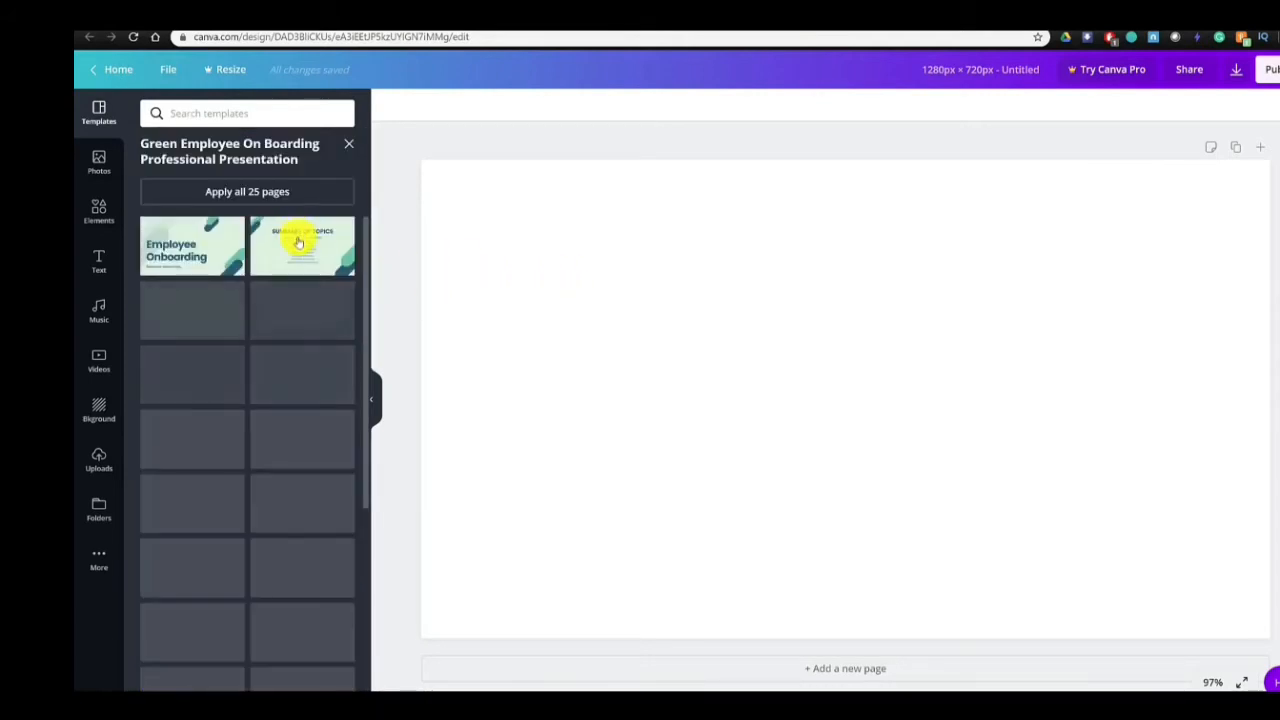
scroll(220, 258, down, 2)
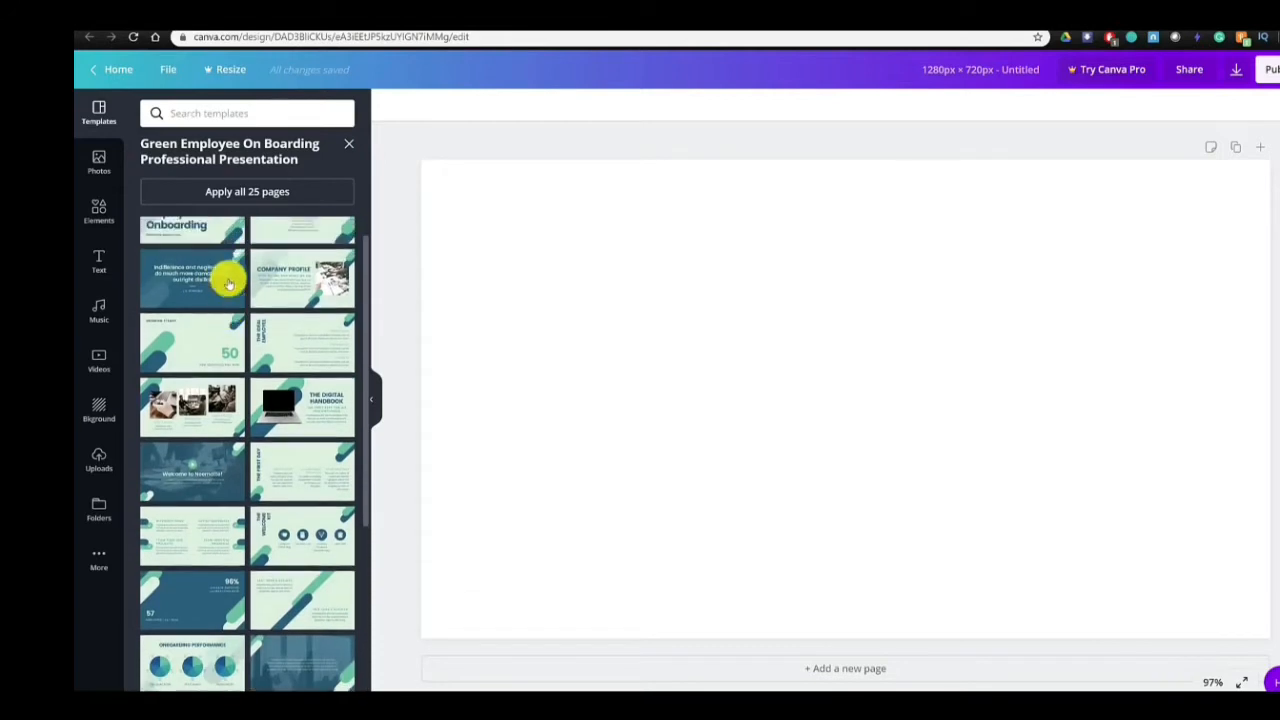
scroll(222, 262, up, 2)
click(203, 257)
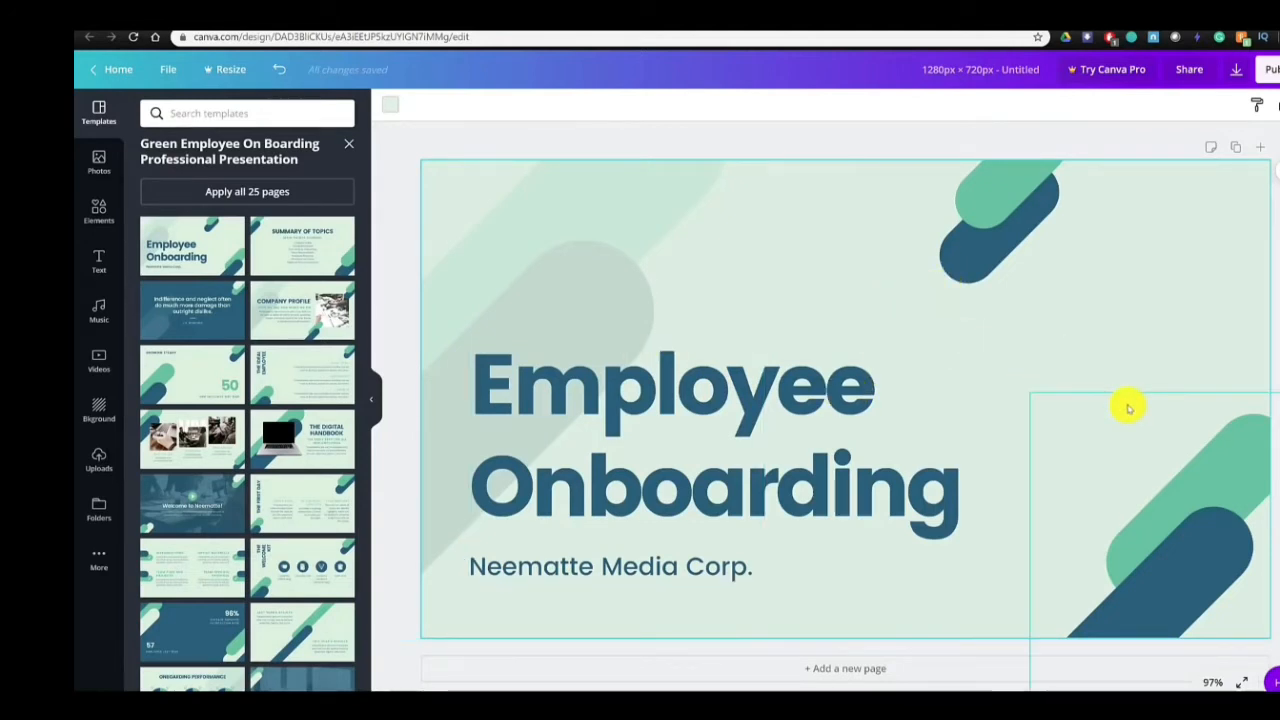
click(669, 323)
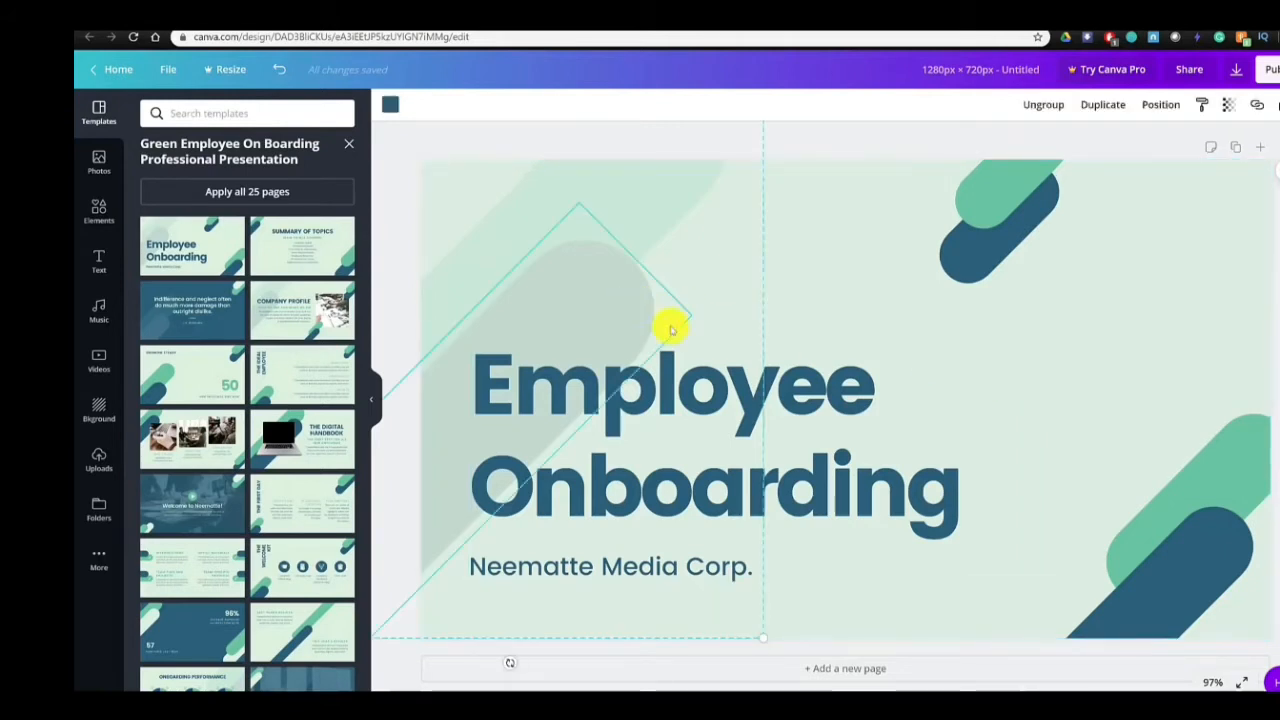
click(933, 352)
click(966, 249)
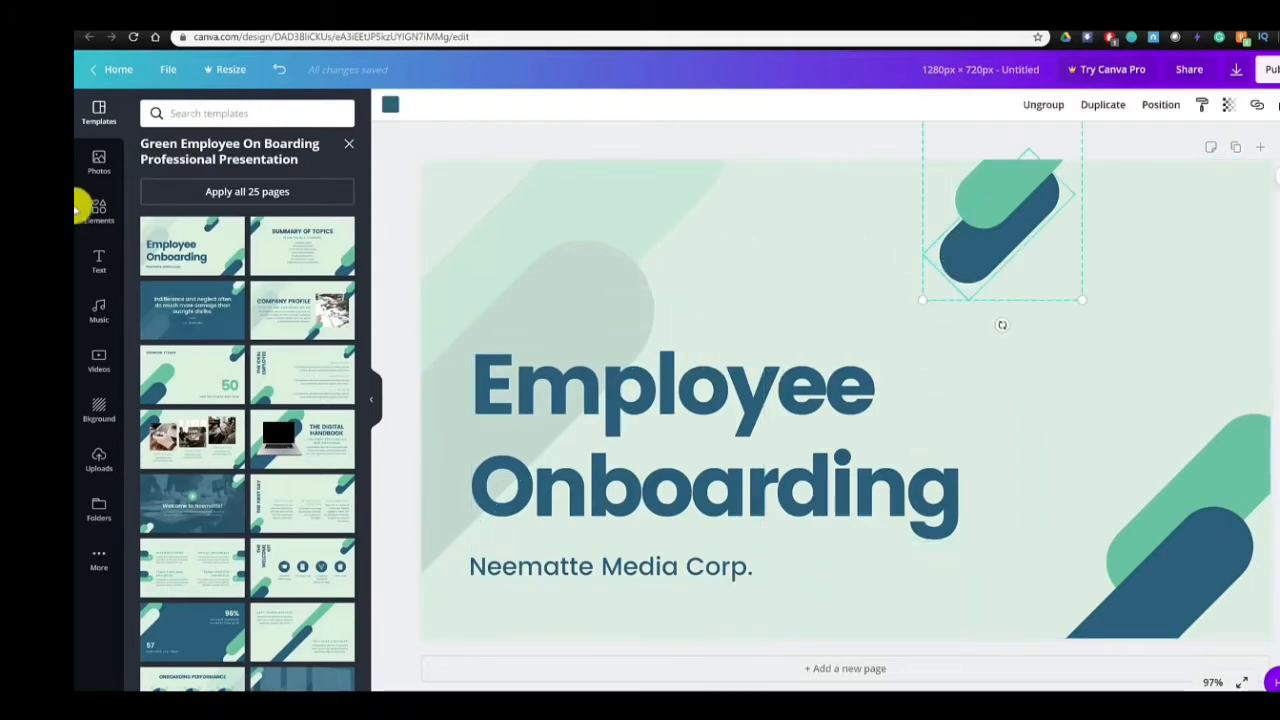
click(110, 122)
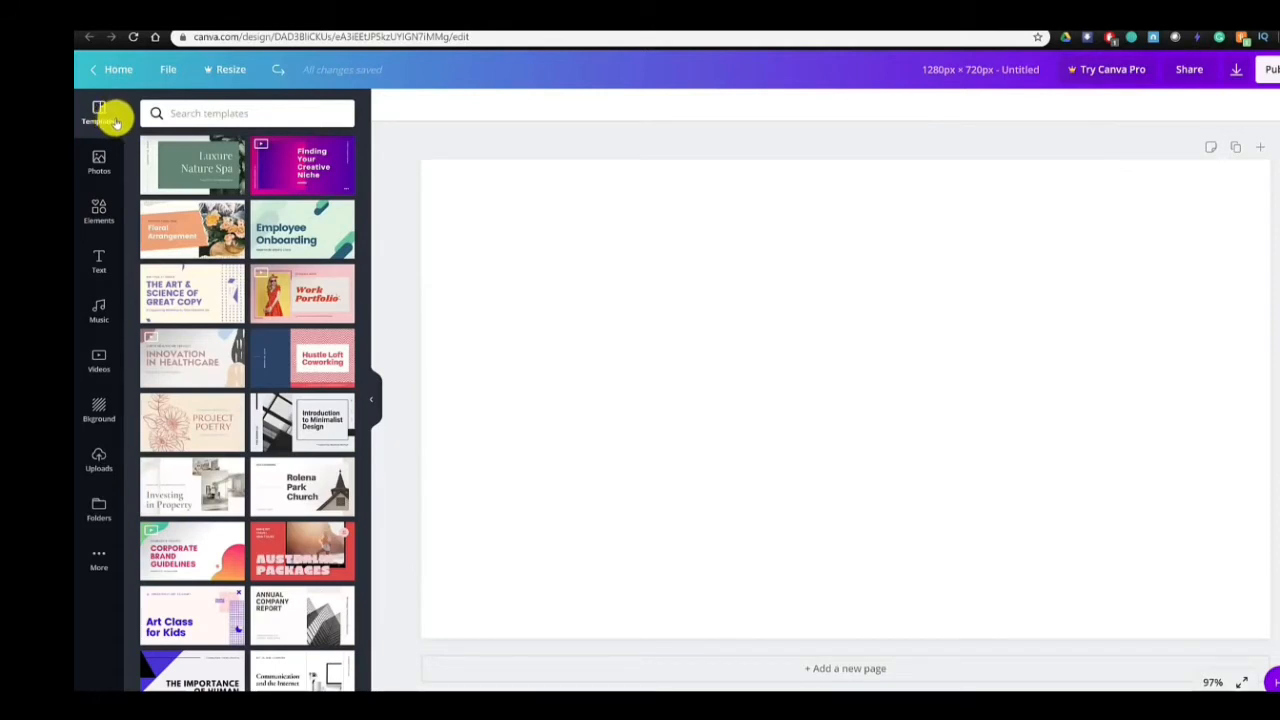
click(105, 158)
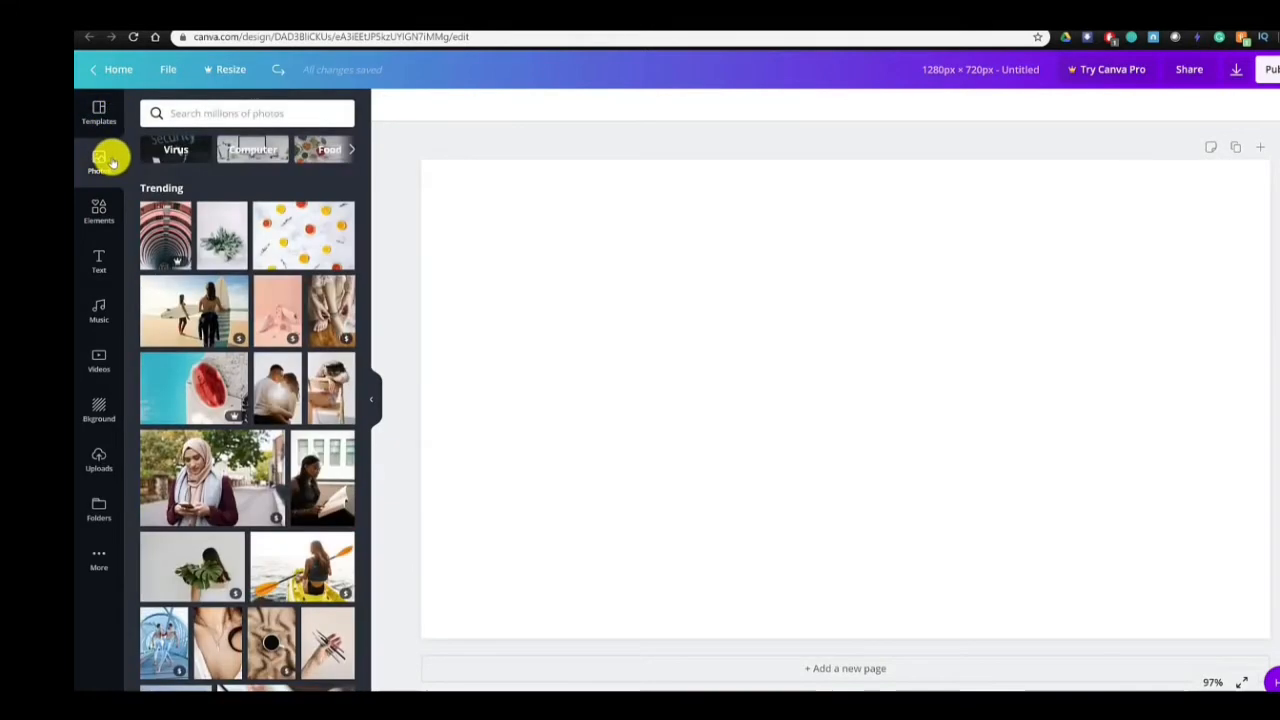
scroll(258, 250, down, 5)
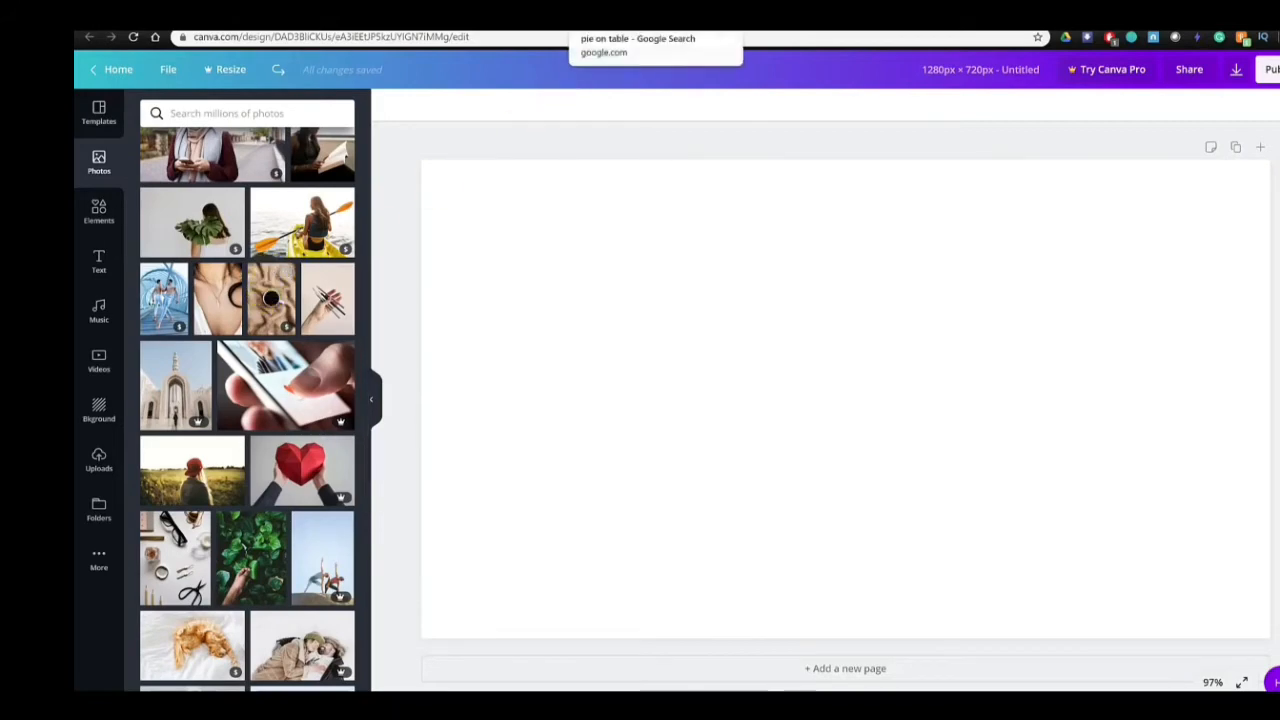
- Copy the plum-lavender lattice pie image open in another browser tab and paste it onto the blank Canva page
click(622, 18)
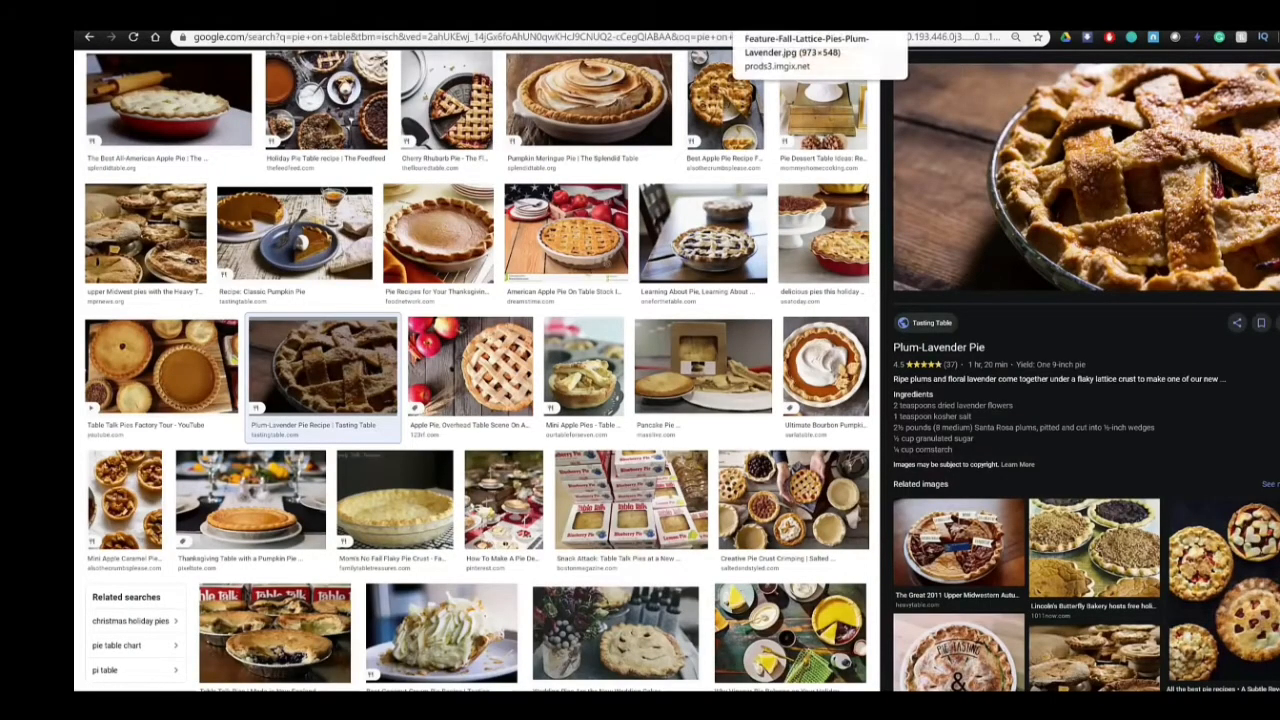
click(790, 18)
right_click(777, 387)
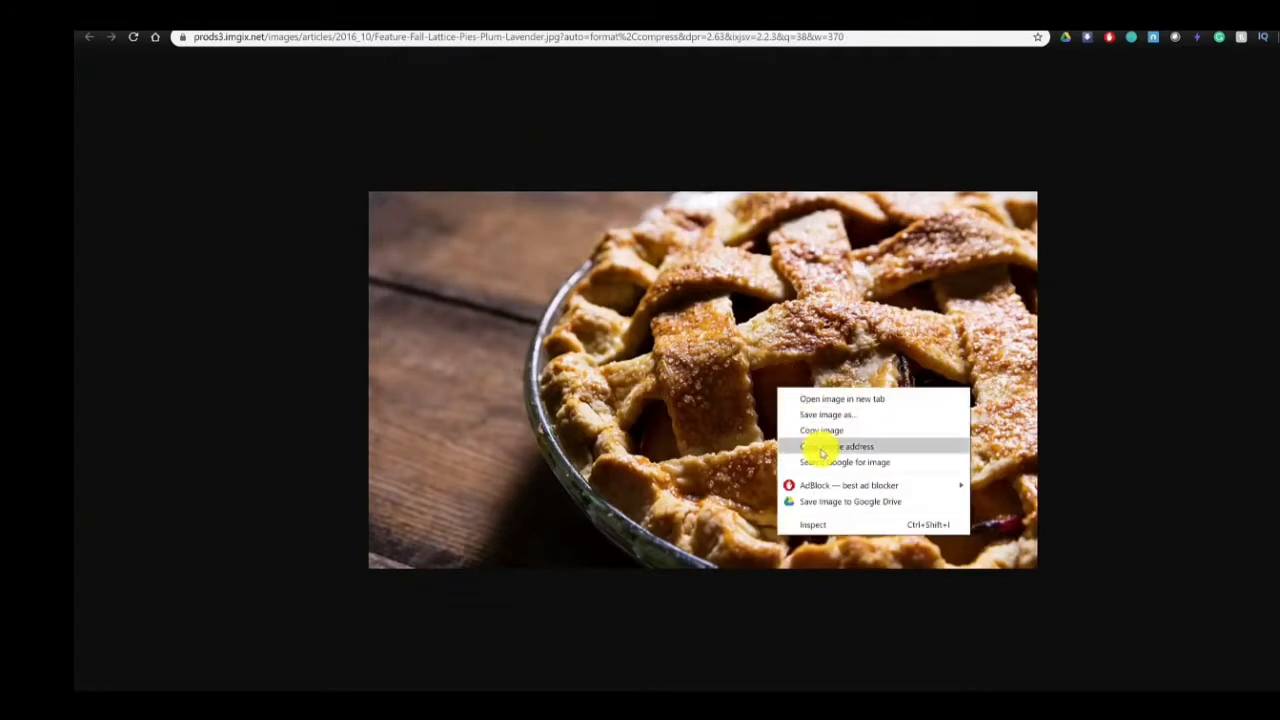
click(820, 436)
click(555, 18)
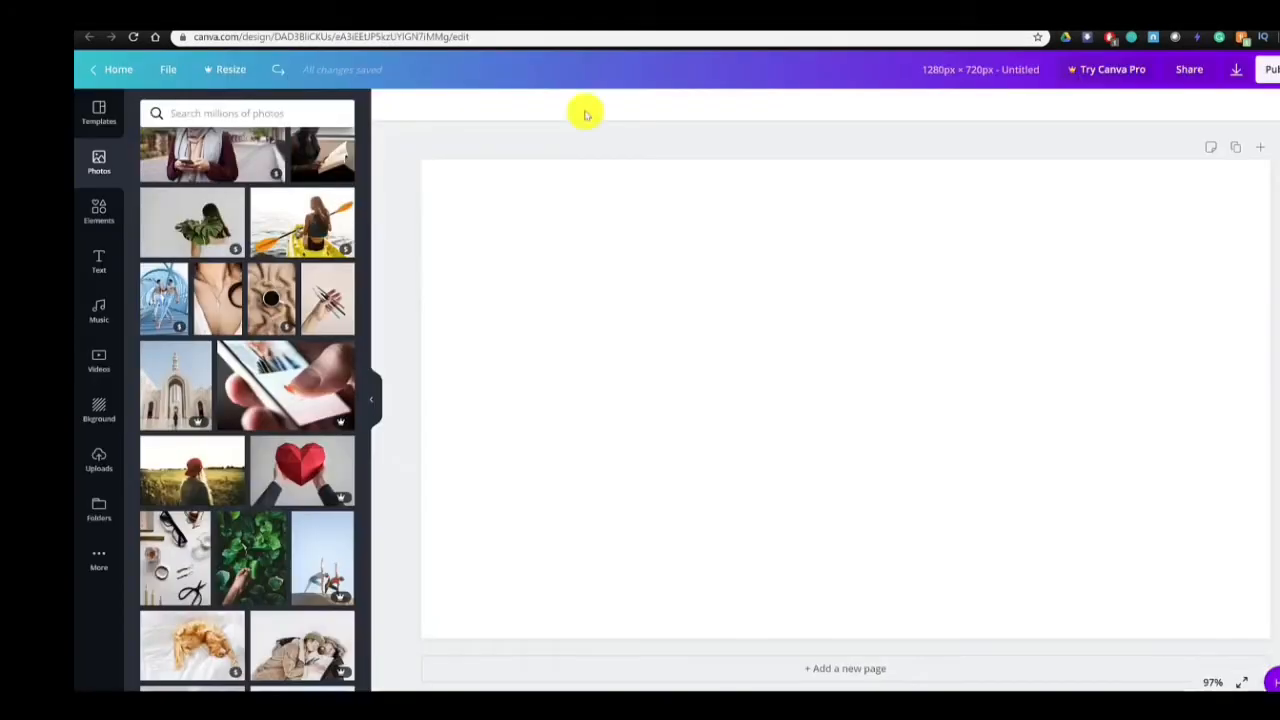
click(812, 431)
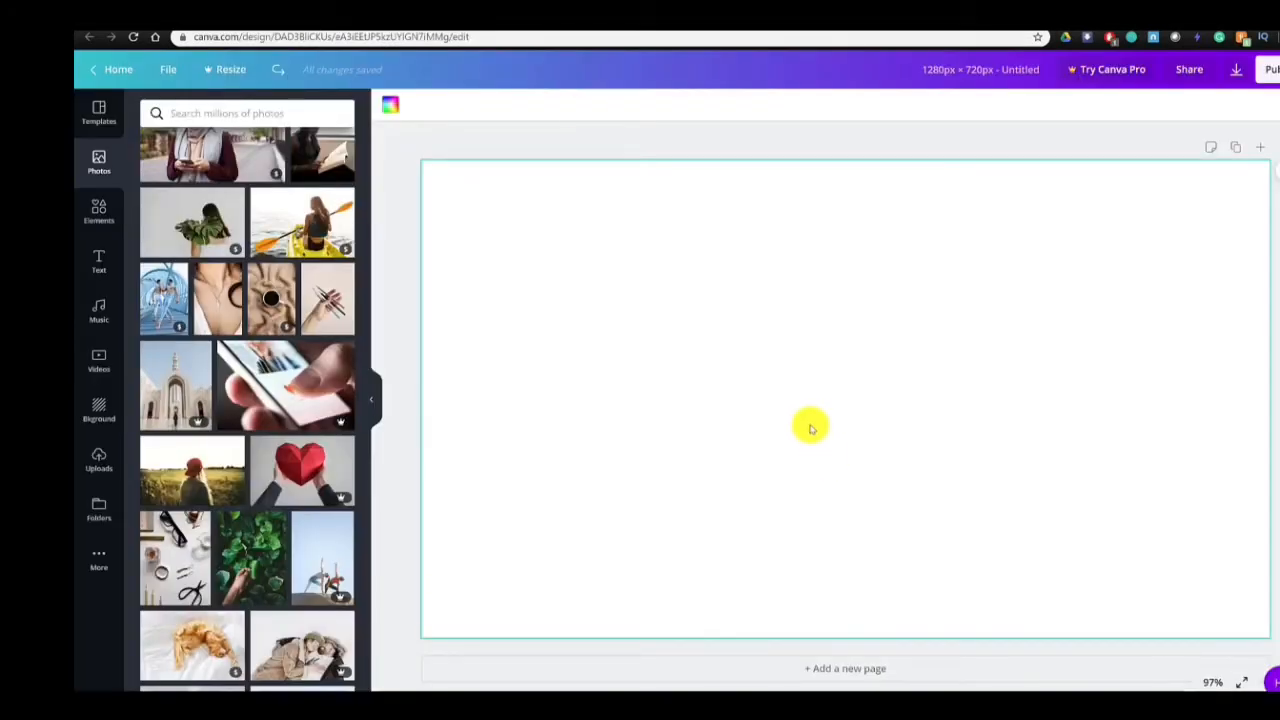
key(ctrl+v)
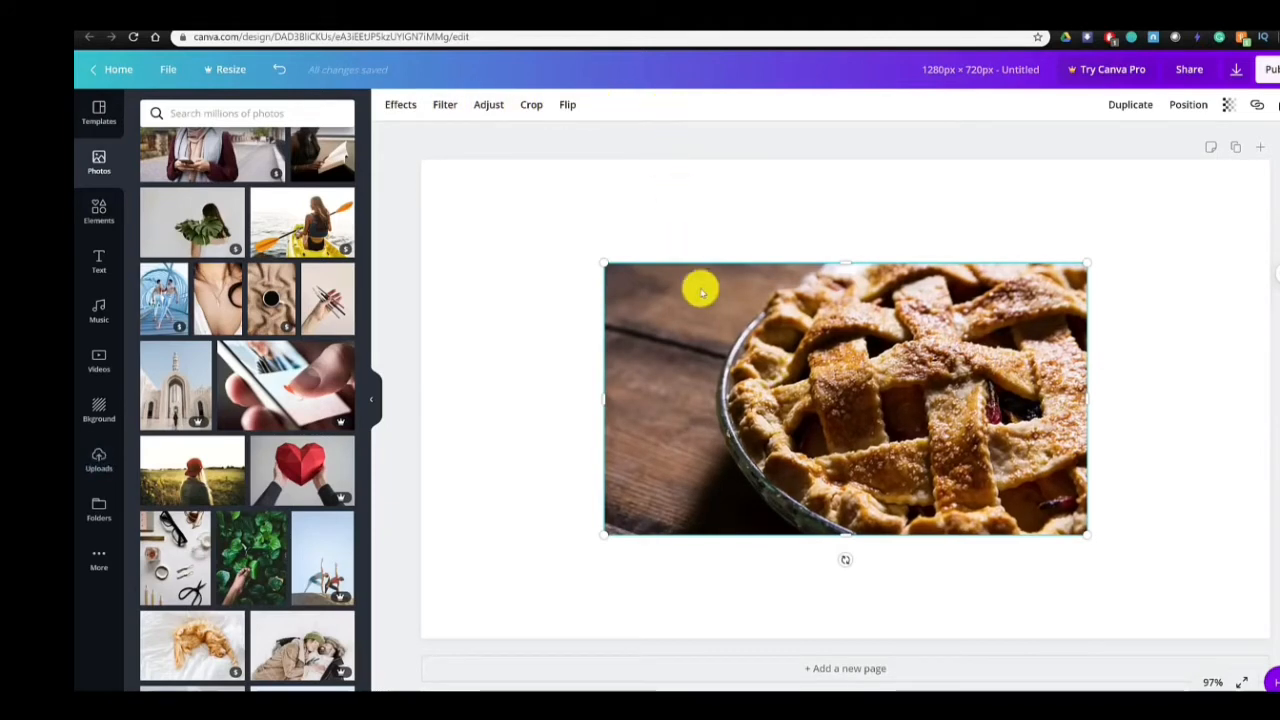
- Apply the Dalliance filter to the pie photo and set its brightness to -21
click(400, 102)
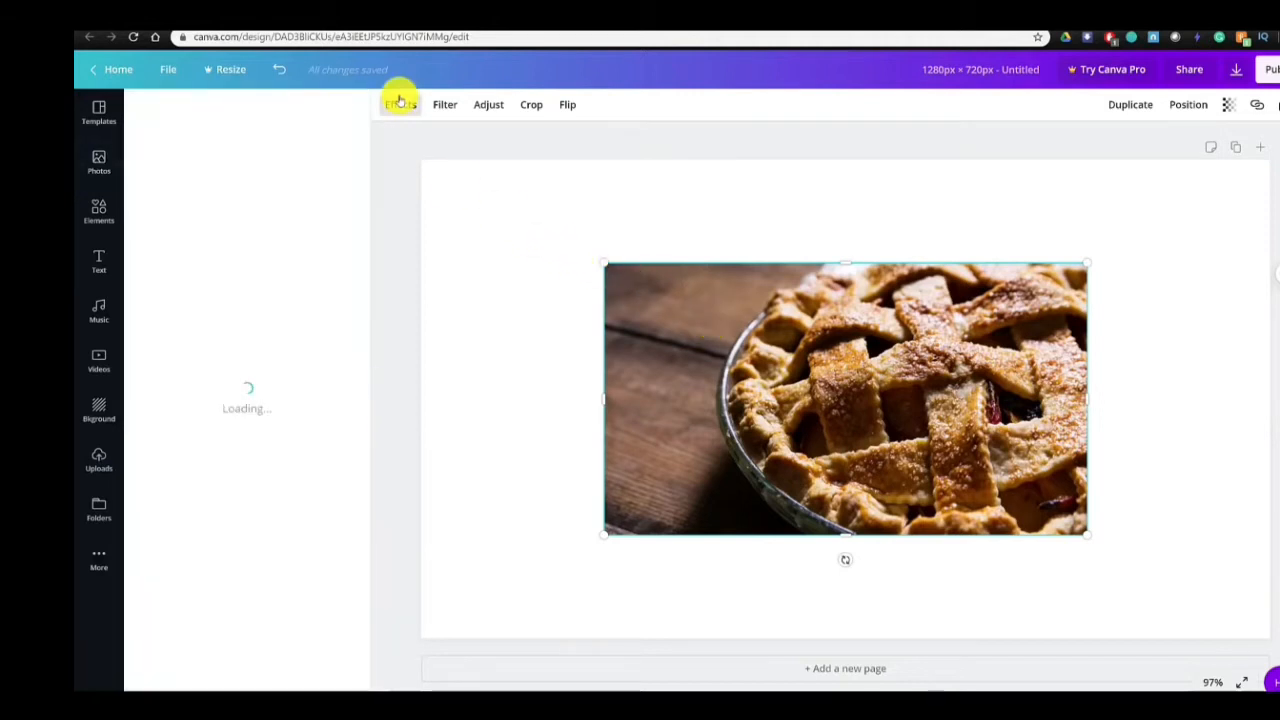
click(456, 105)
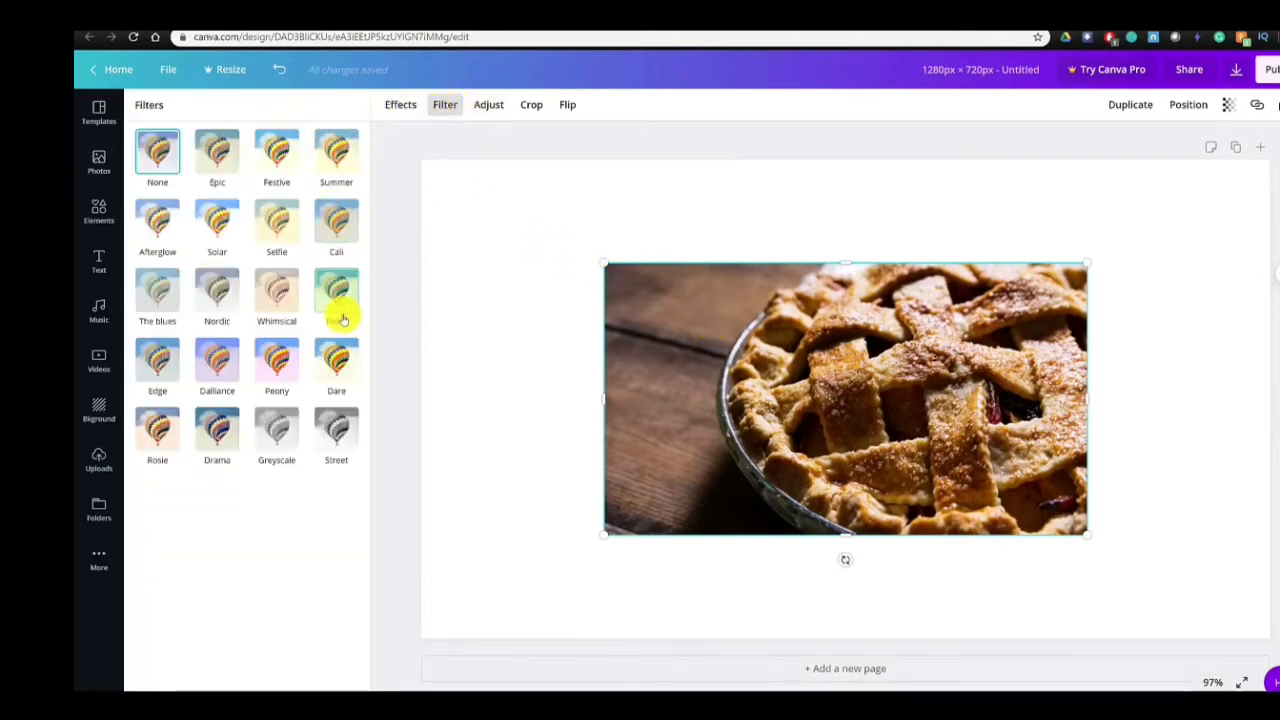
click(218, 364)
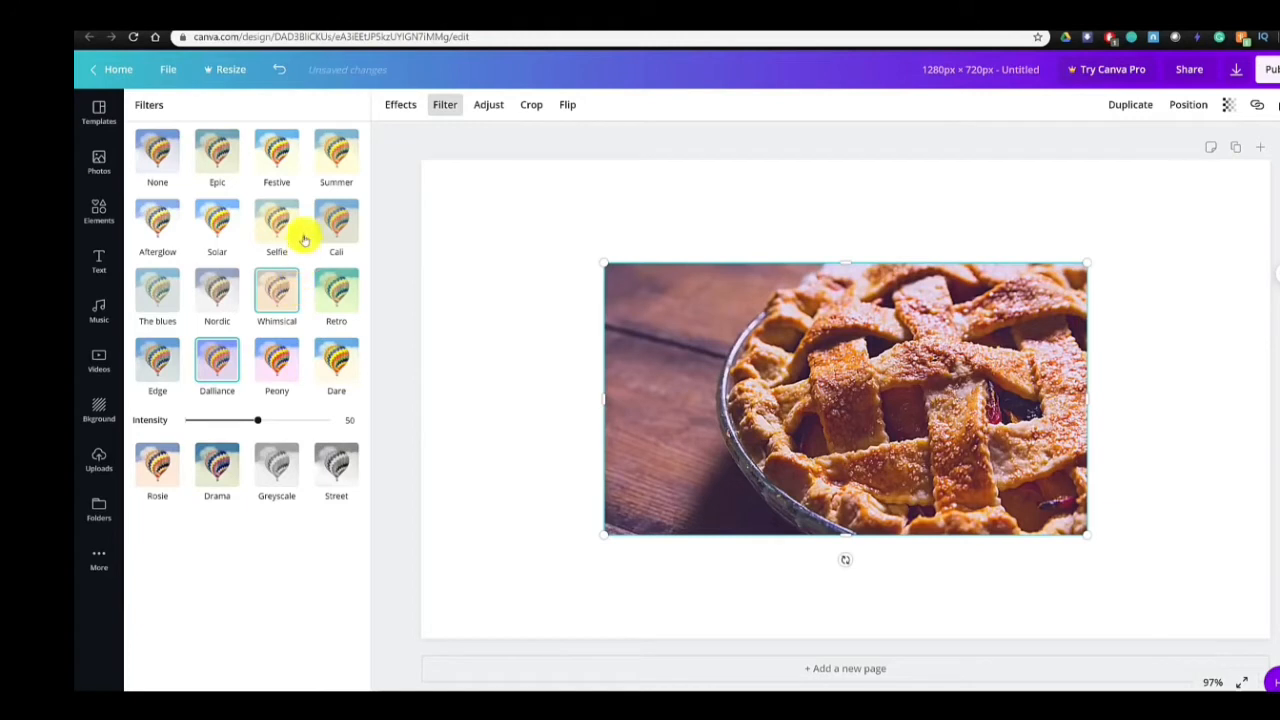
click(487, 105)
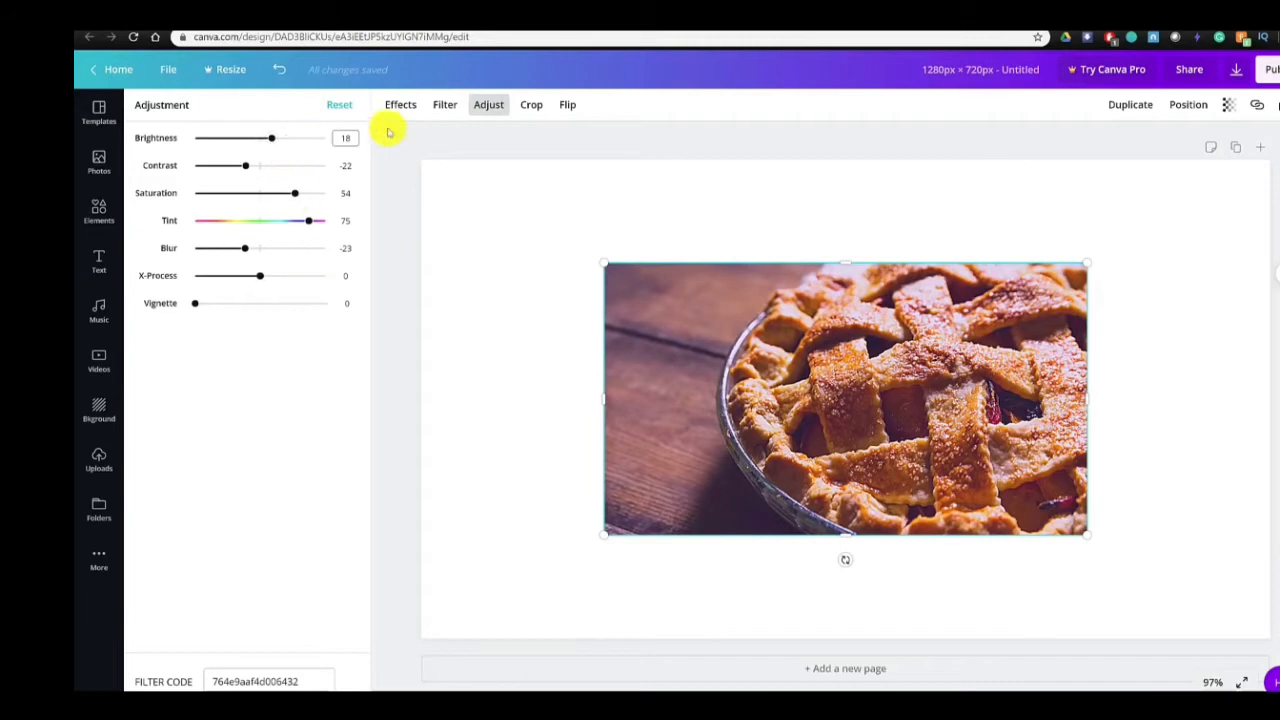
drag(275, 145, 240, 149)
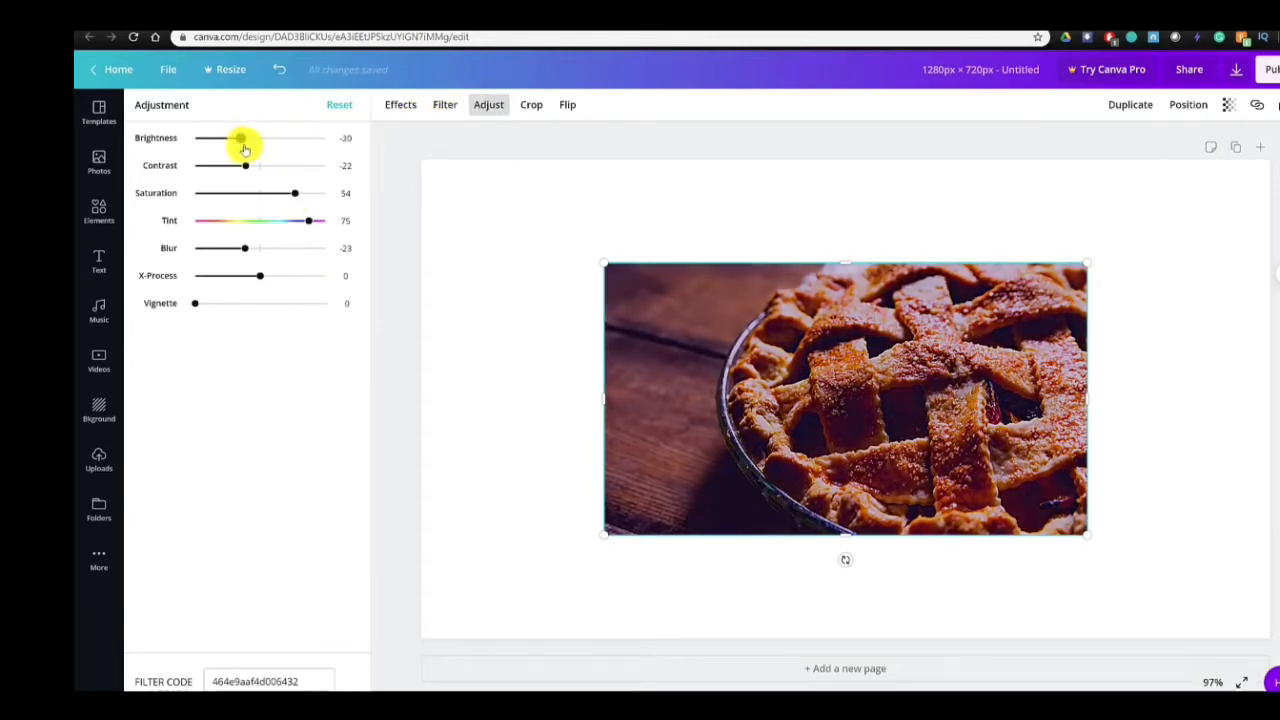
- Examine the crop, position, transparency and link options for the pie photo, leaving transparency at 100 and adding no link
click(532, 106)
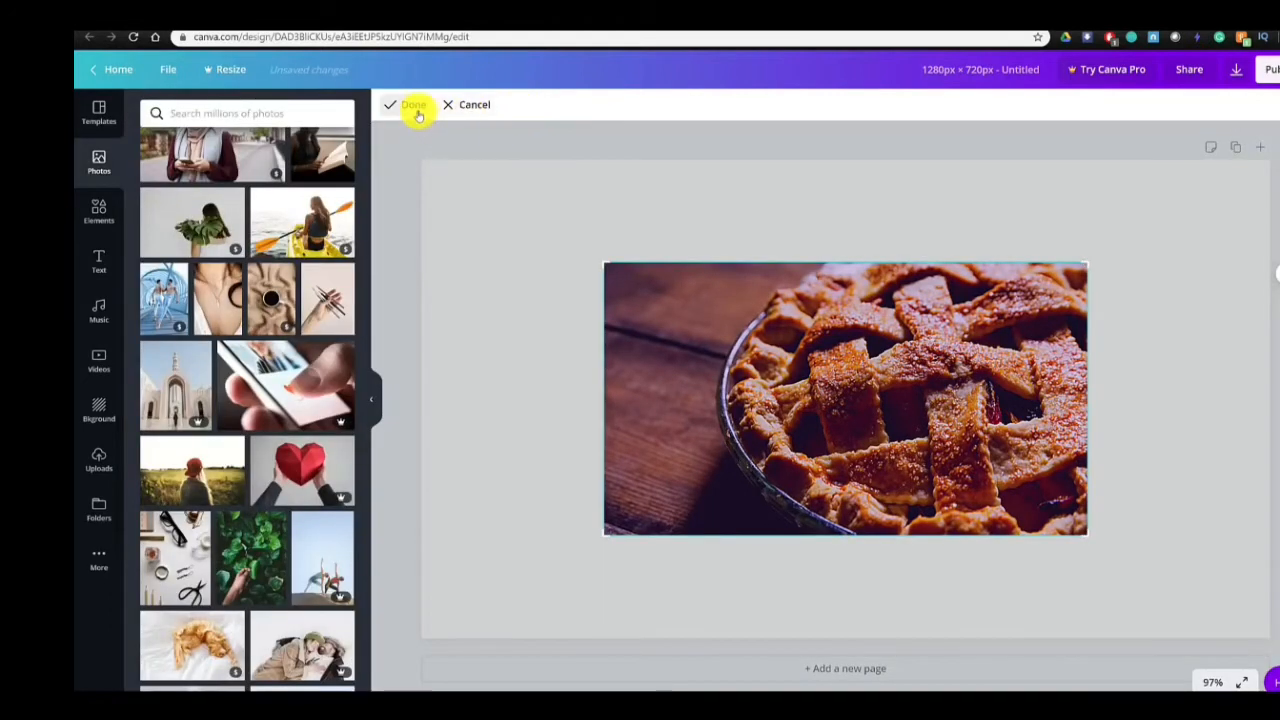
click(416, 108)
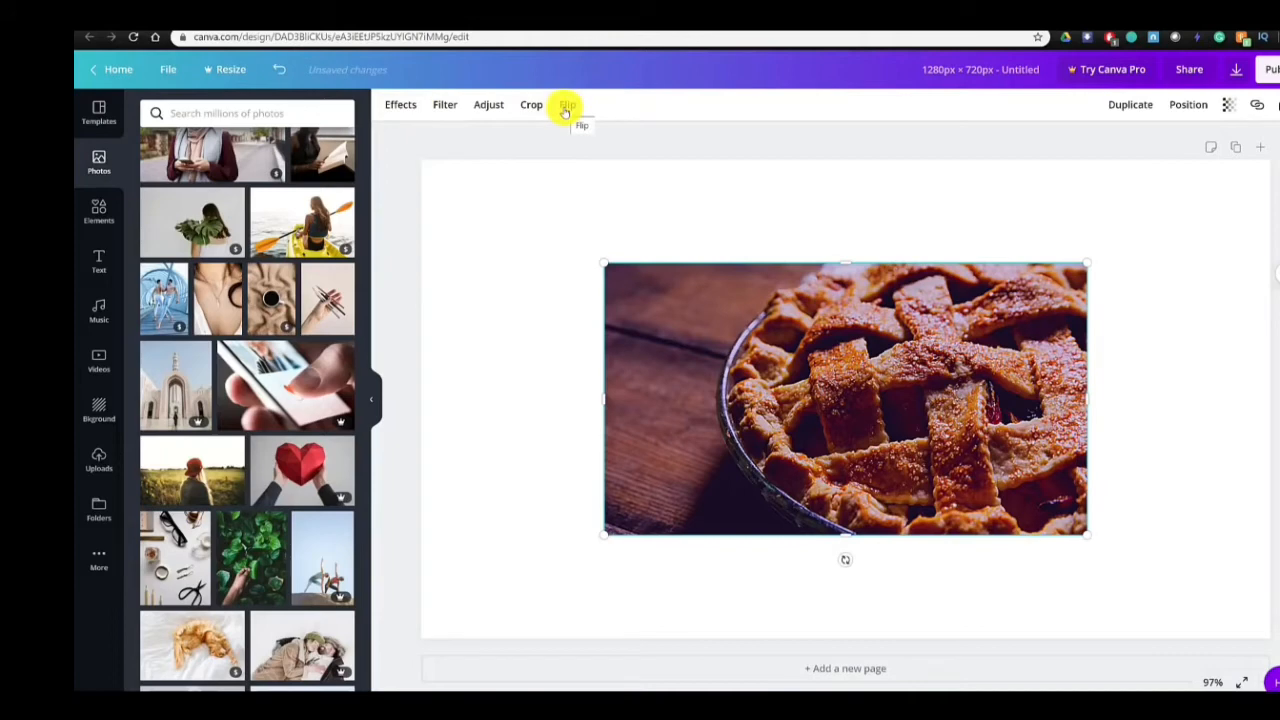
click(1190, 105)
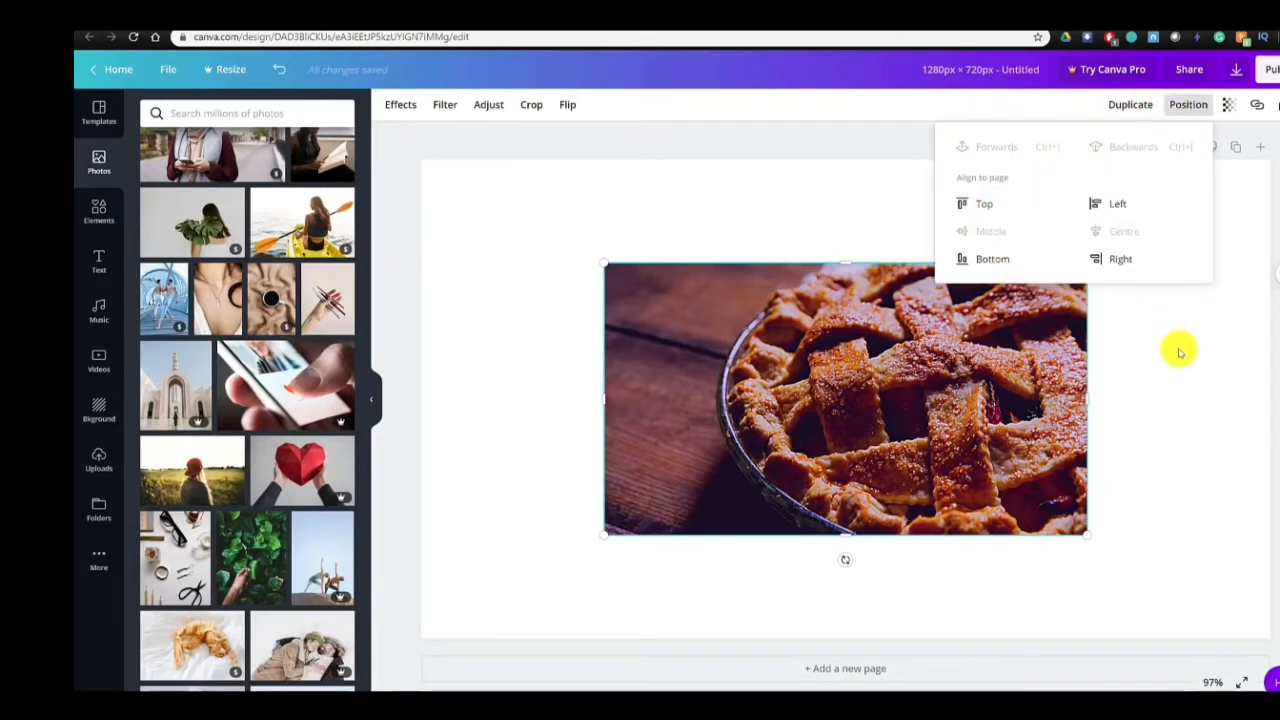
click(1247, 293)
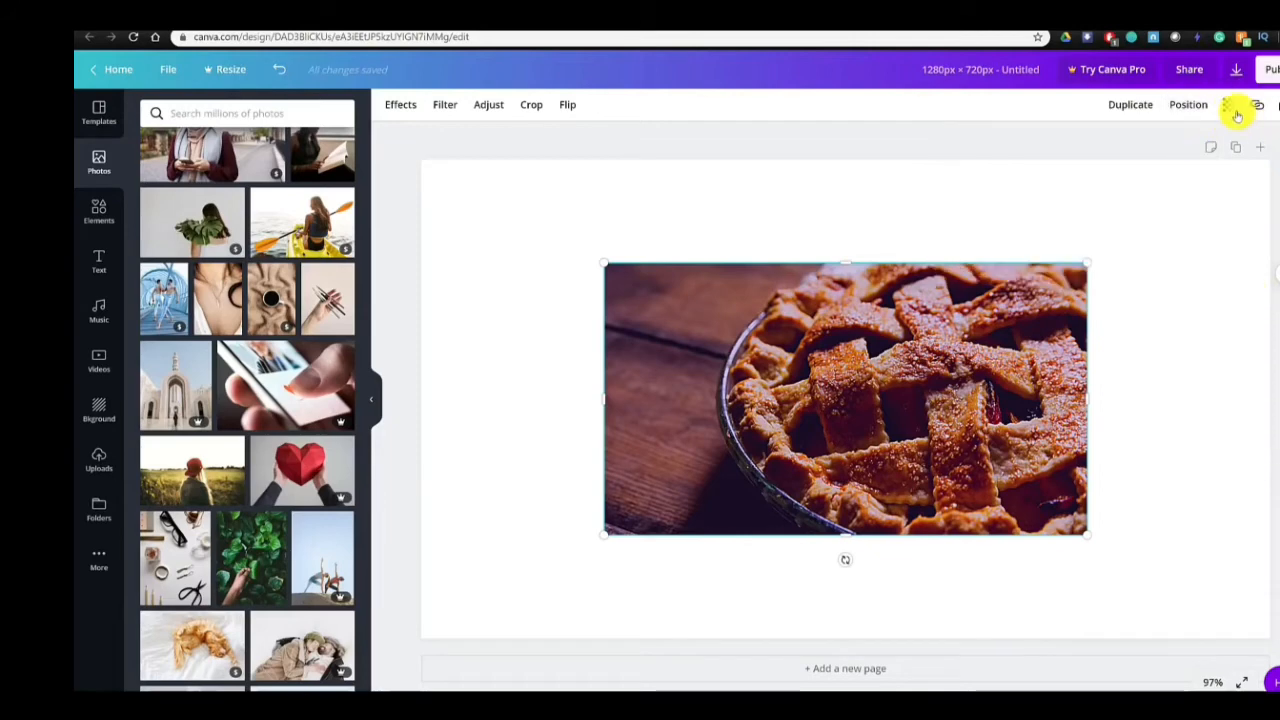
click(1234, 110)
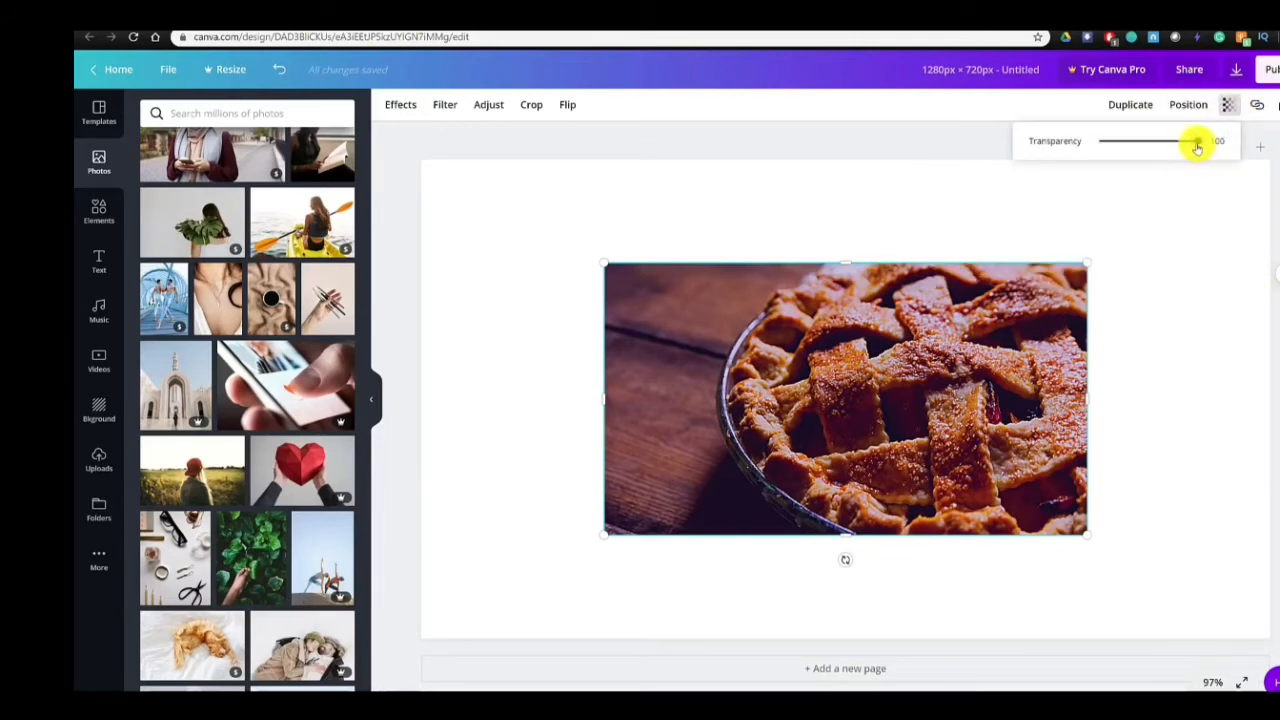
mouse_move(1197, 147)
mouse_down()
mouse_move(1163, 146)
mouse_move(1213, 147)
mouse_up()
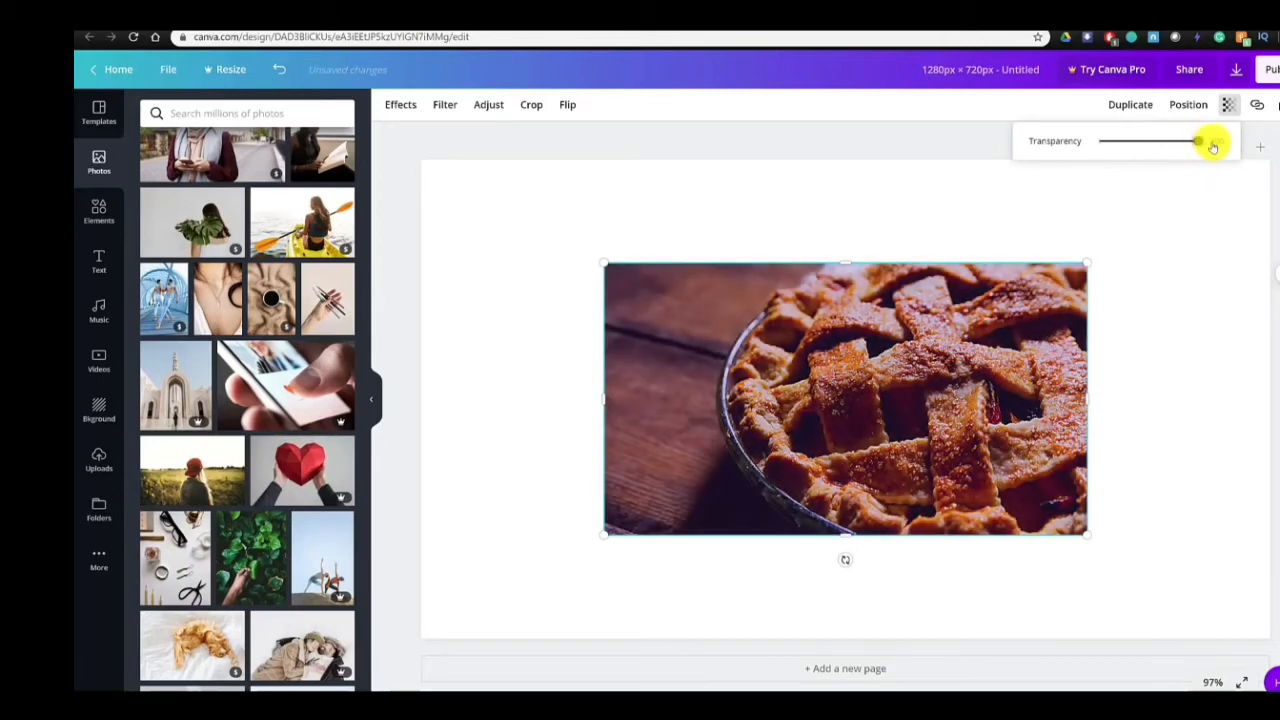
click(1257, 111)
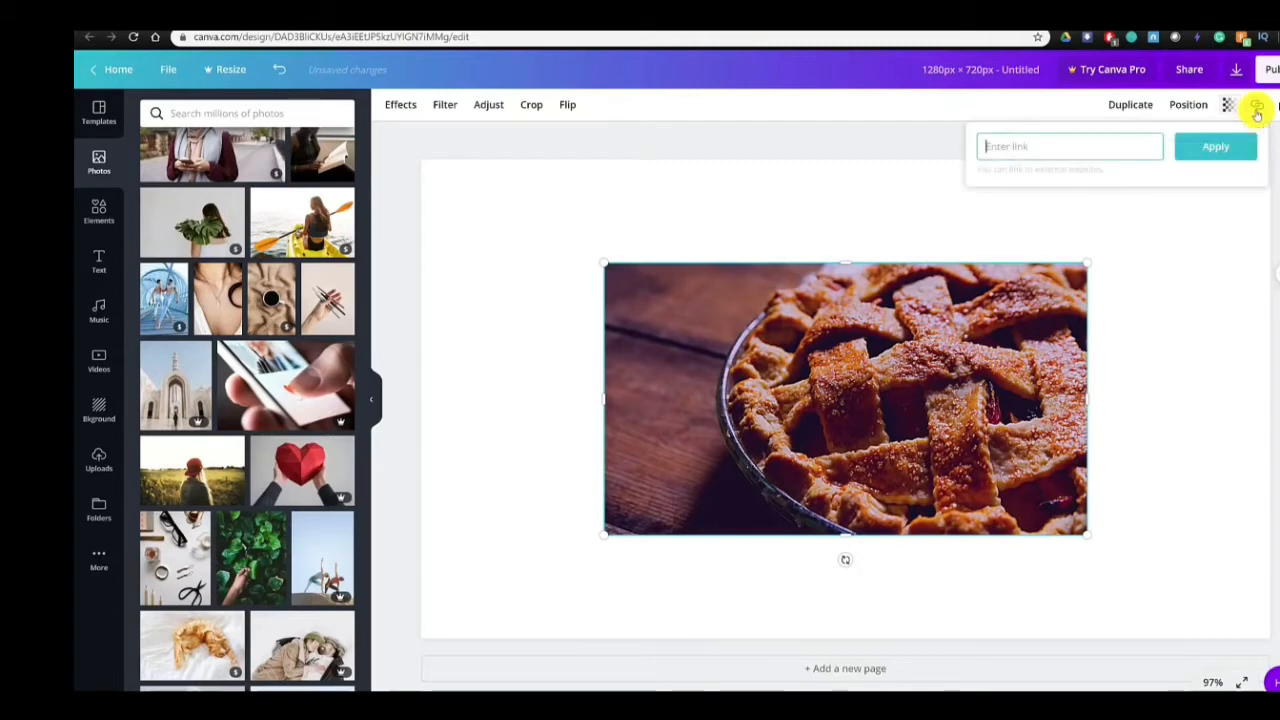
click(1203, 318)
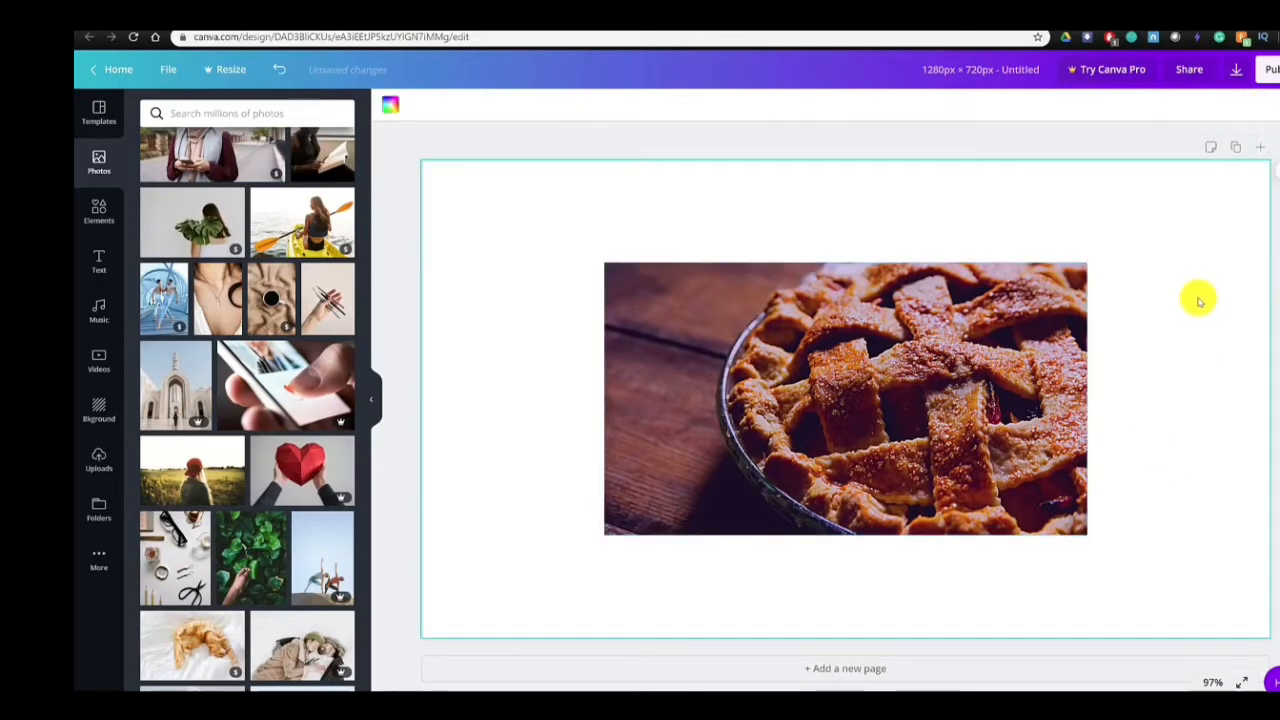
- Try locking the pie photo in place, and undo the lock
click(951, 400)
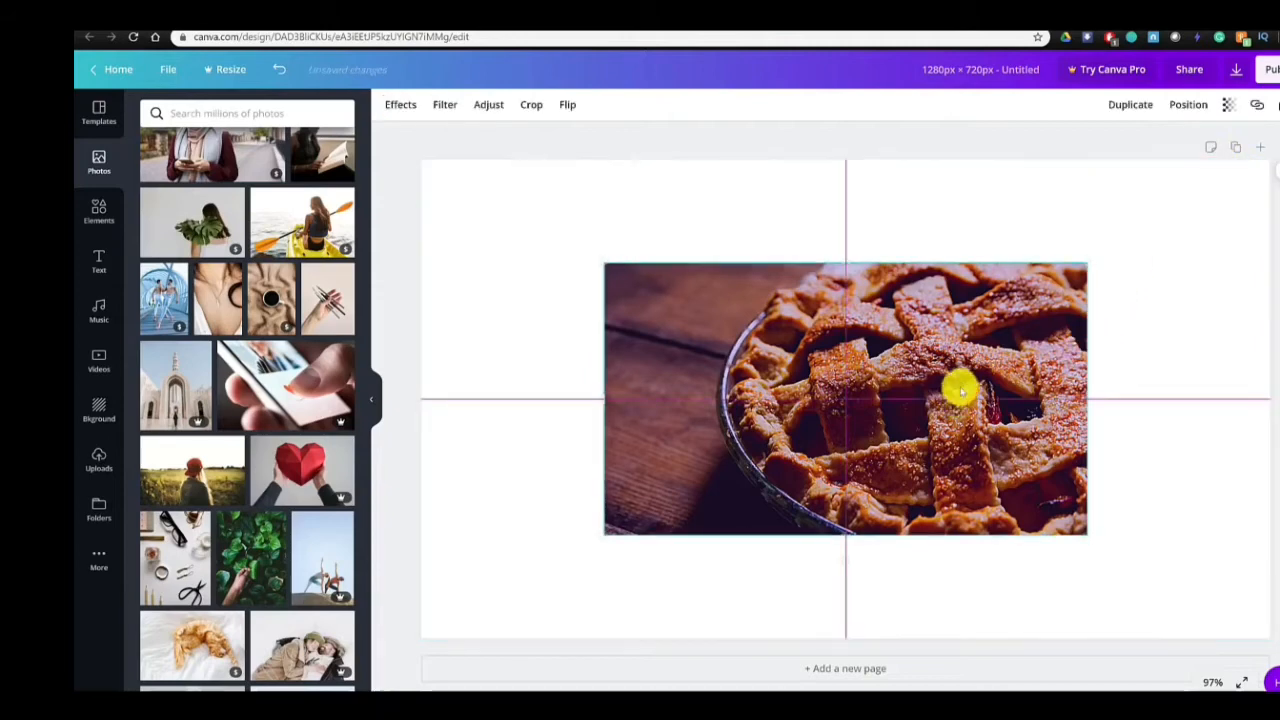
click(1276, 110)
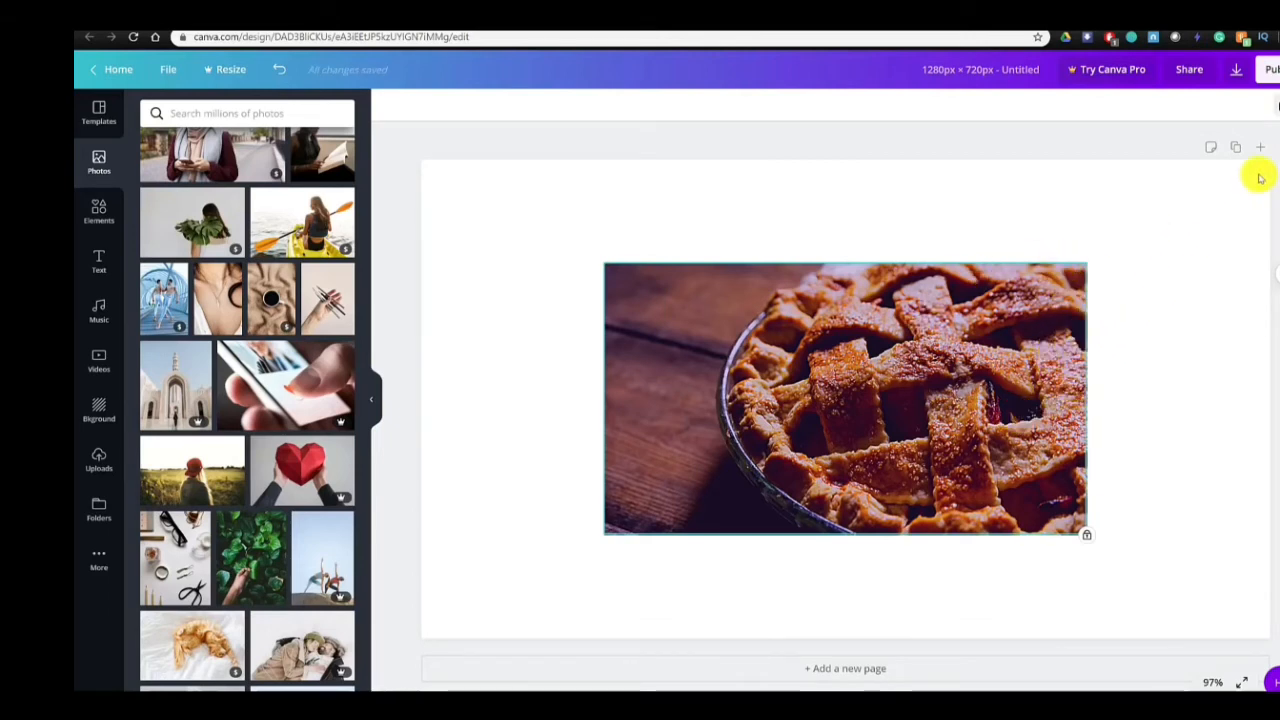
key(ctrl+z)
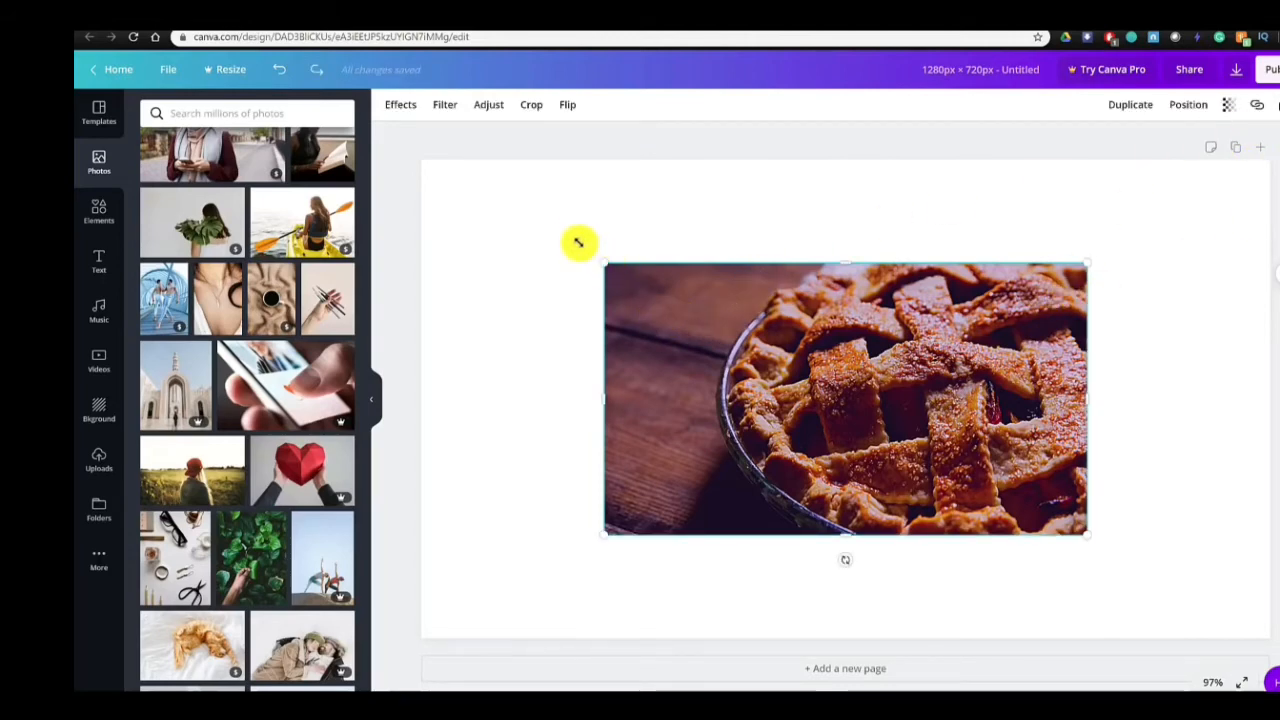
- Enlarge the pie photo from the page's upper-left corner and set it as the page background
drag(578, 242, 454, 192)
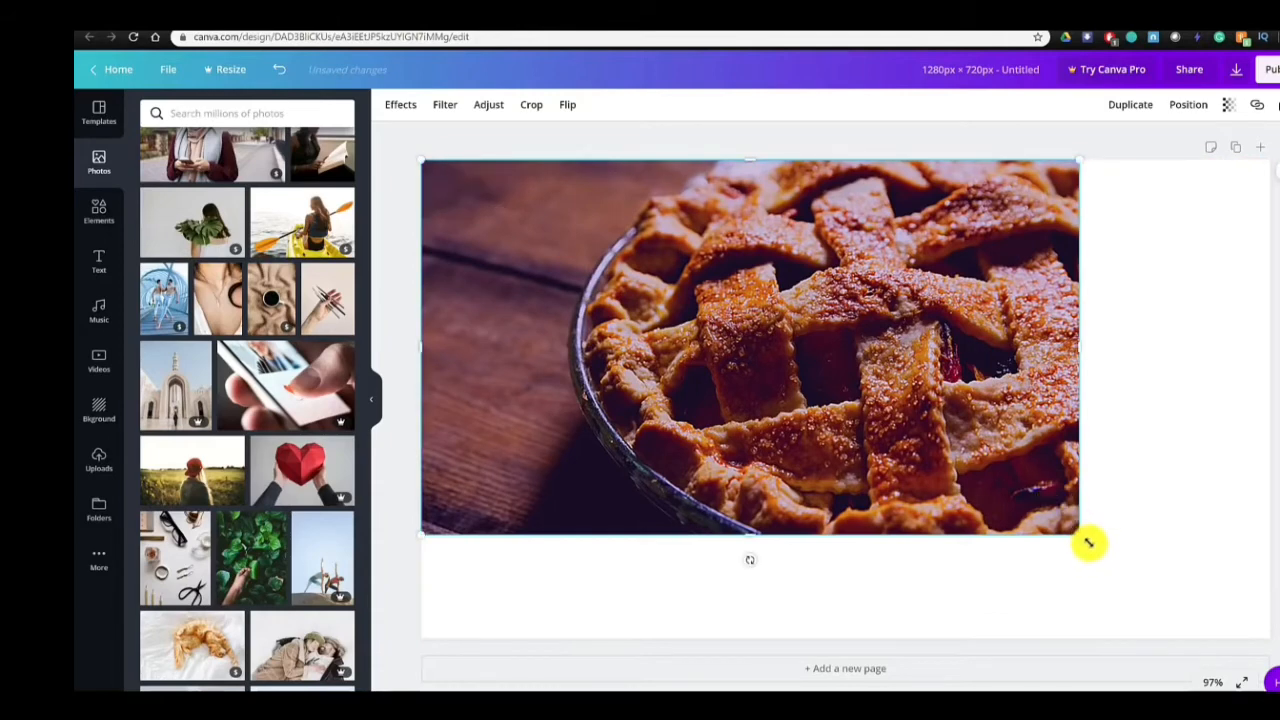
drag(1089, 543, 1088, 542)
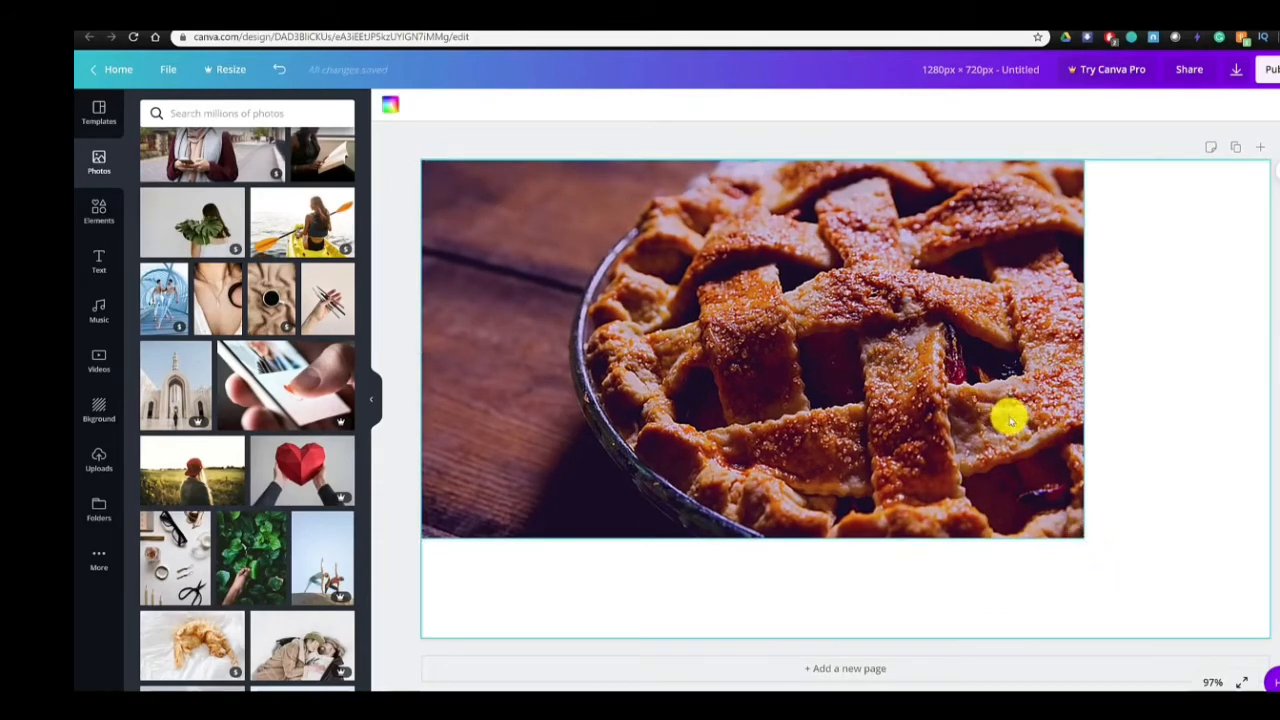
click(946, 341)
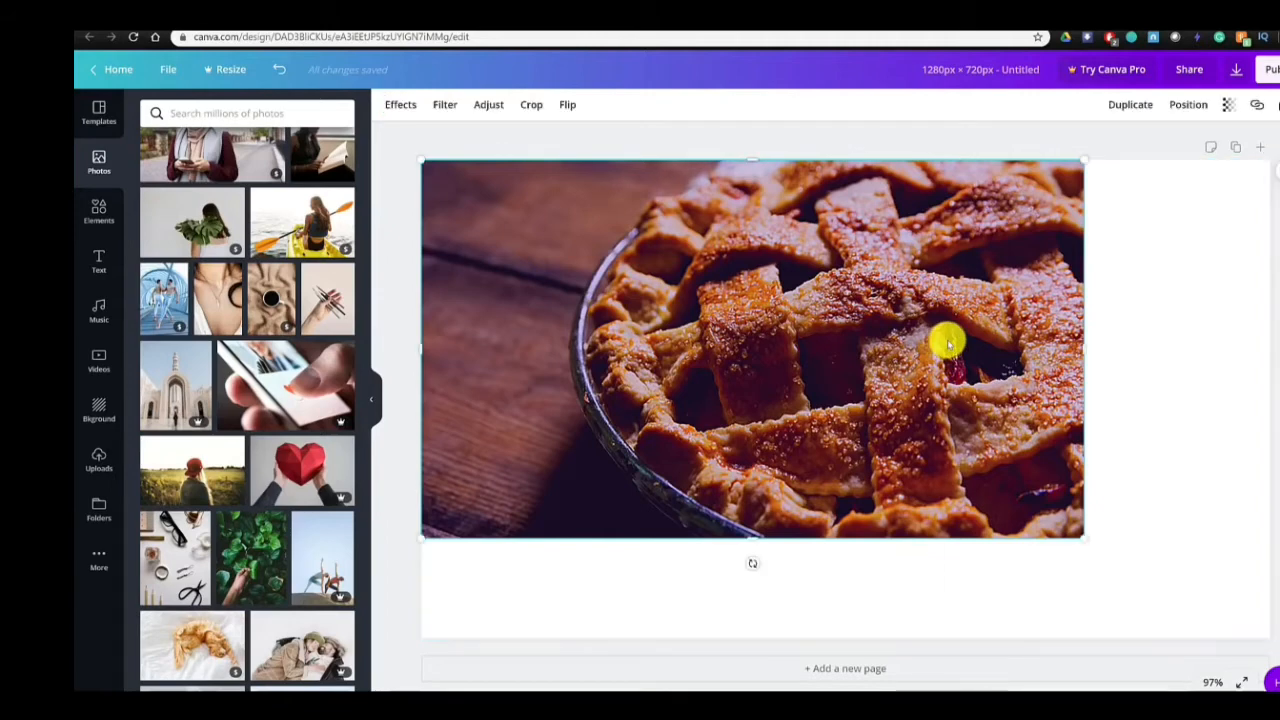
right_click(947, 343)
click(1040, 574)
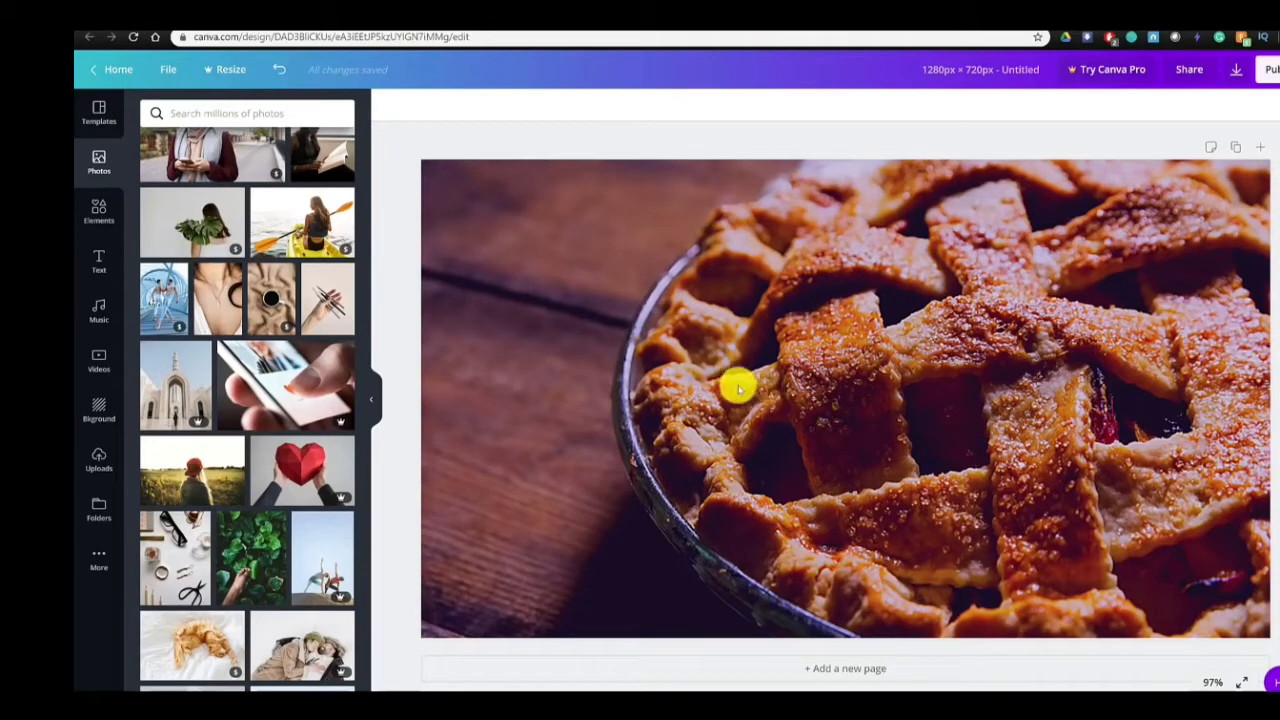
- Look through the element categories, search them for "pie", and add the free cherry pie slice graphic to the page
click(96, 217)
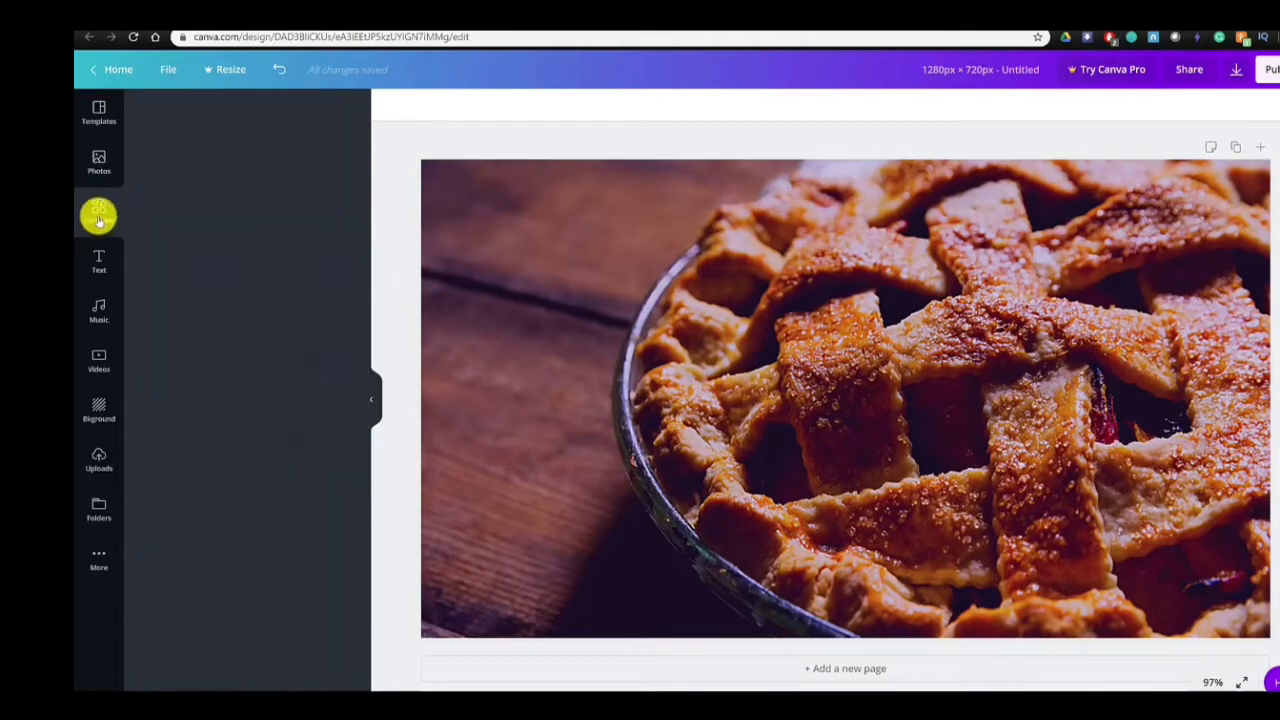
scroll(323, 210, down, 1)
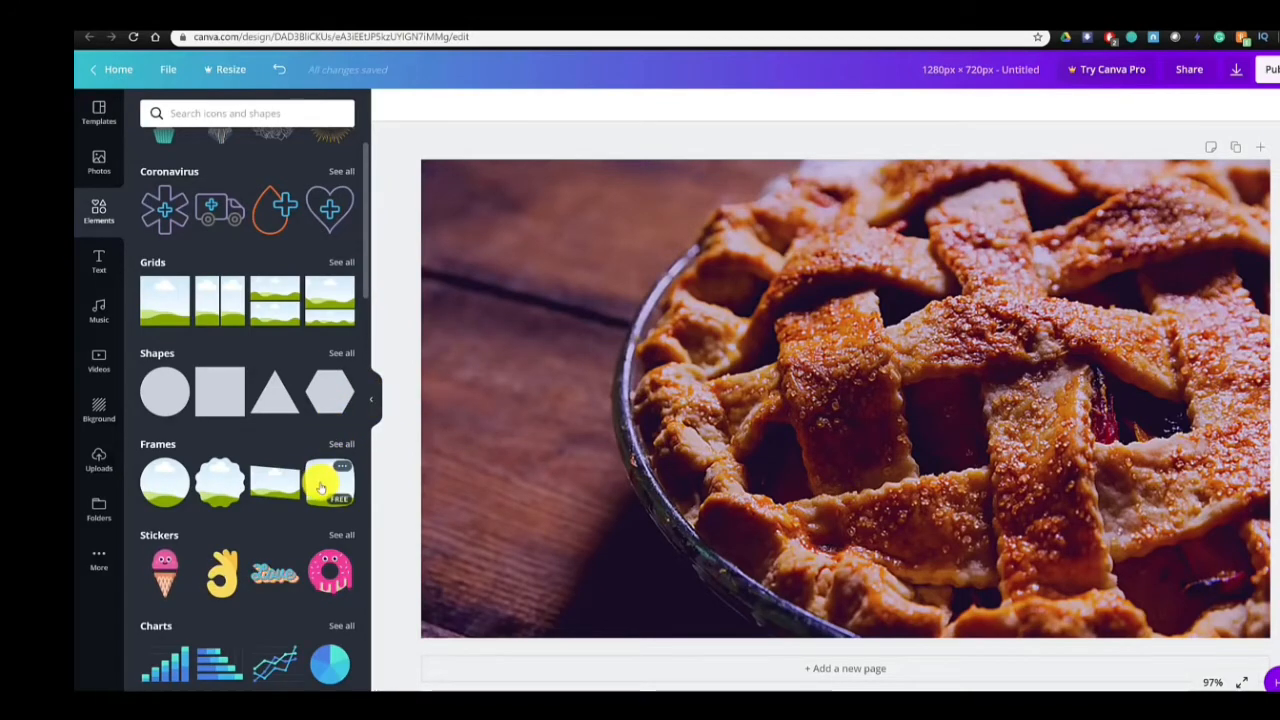
scroll(321, 487, down, 1)
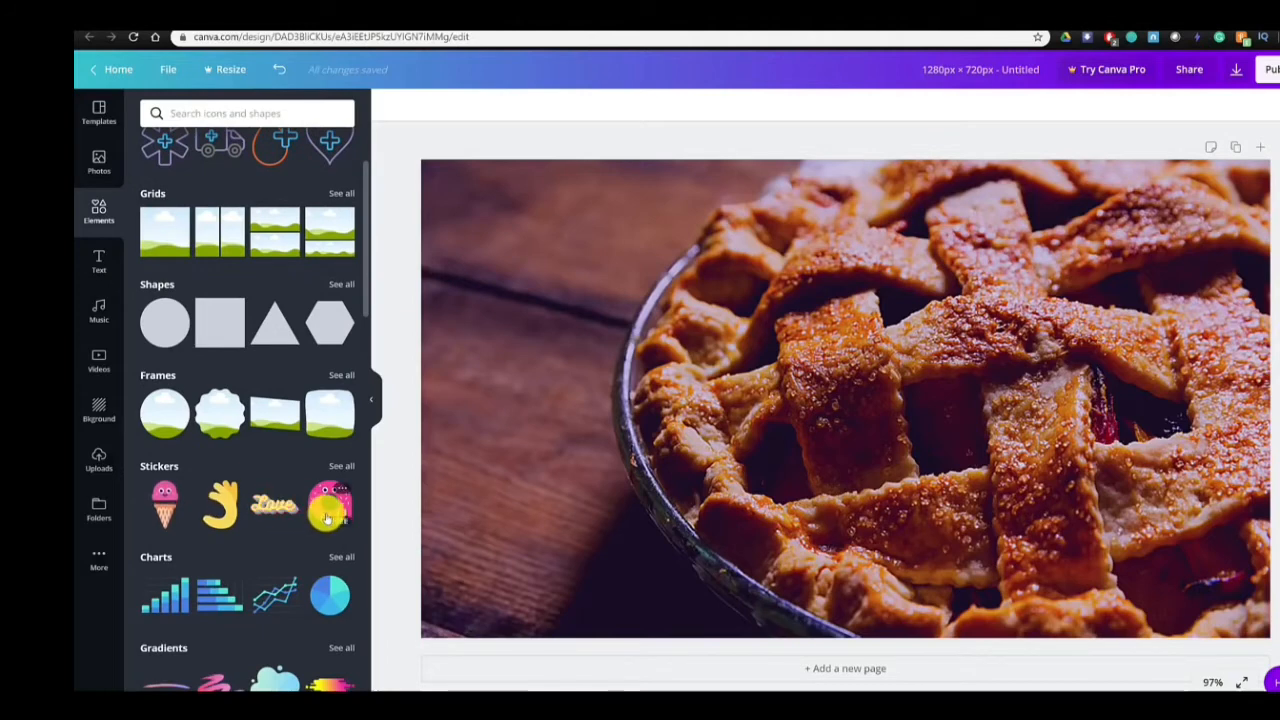
scroll(310, 562, down, 3)
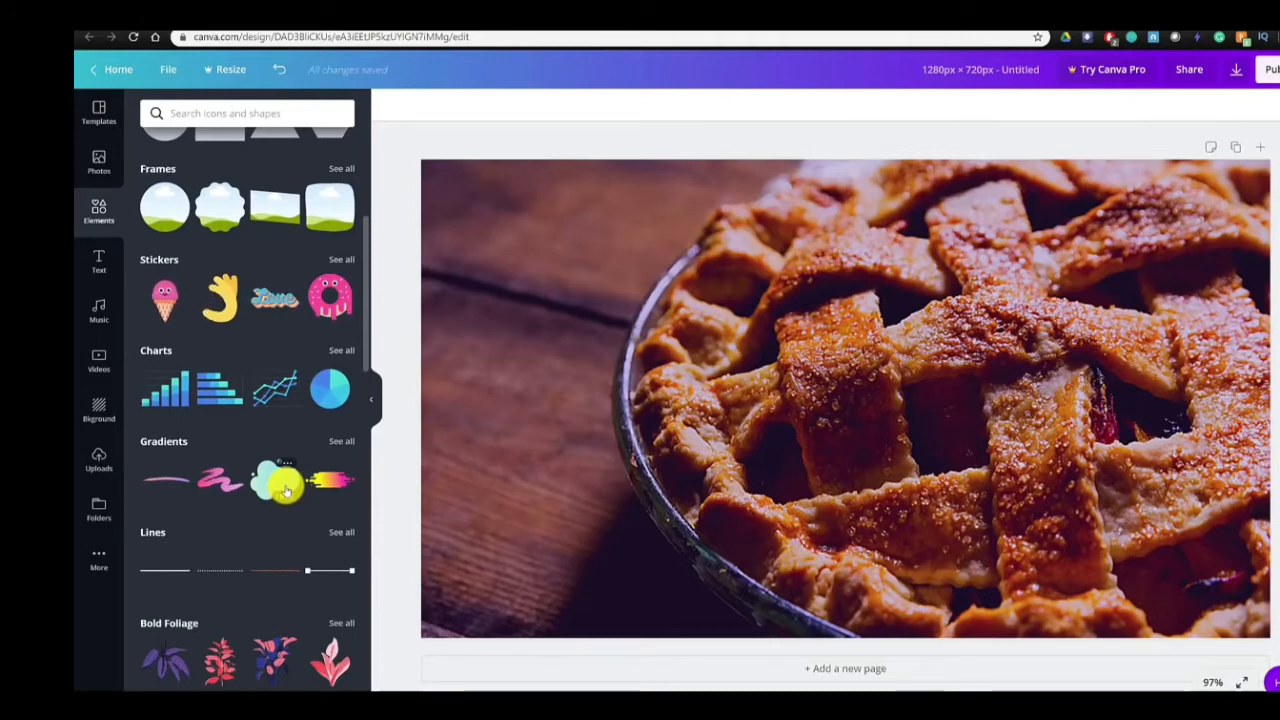
click(252, 115)
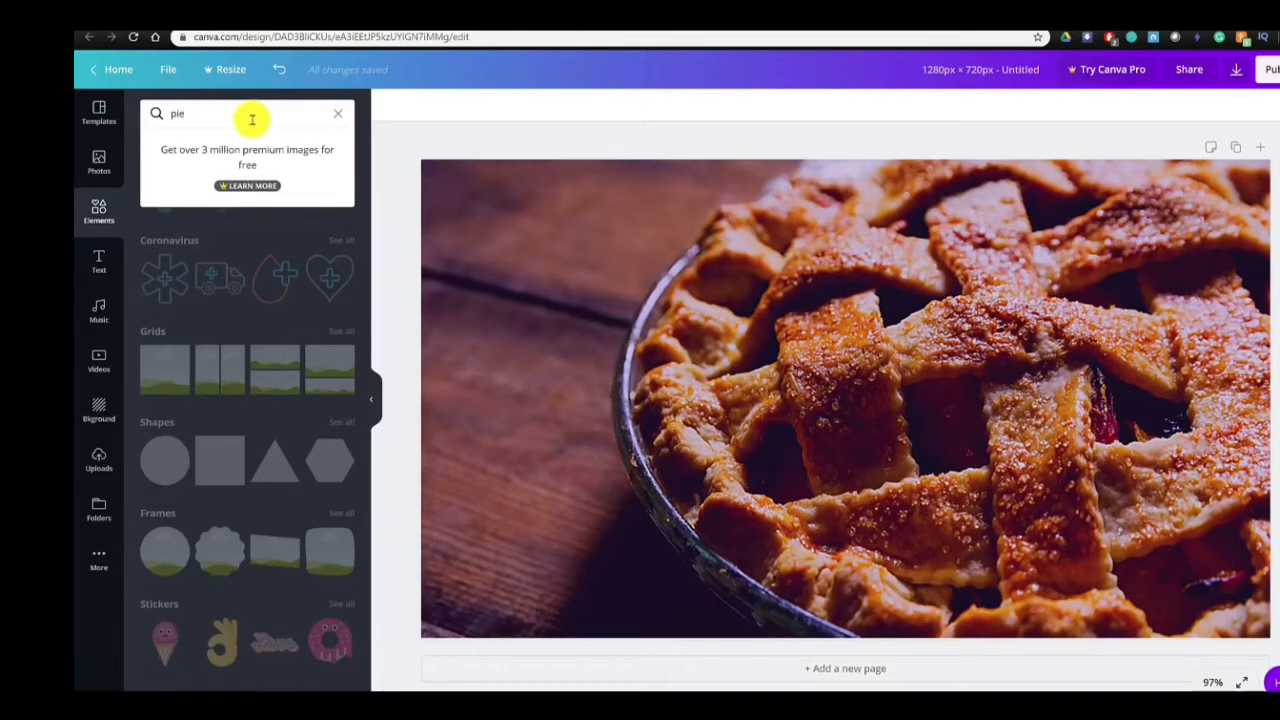
key(Return)
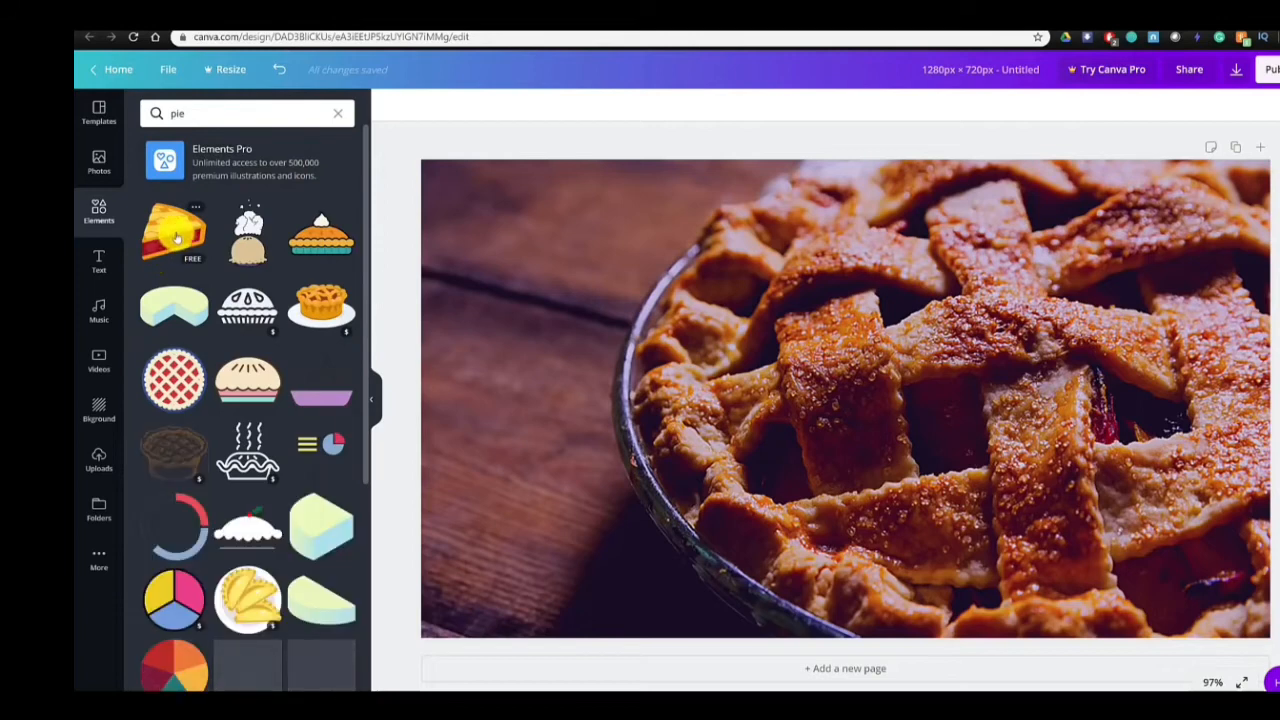
click(176, 237)
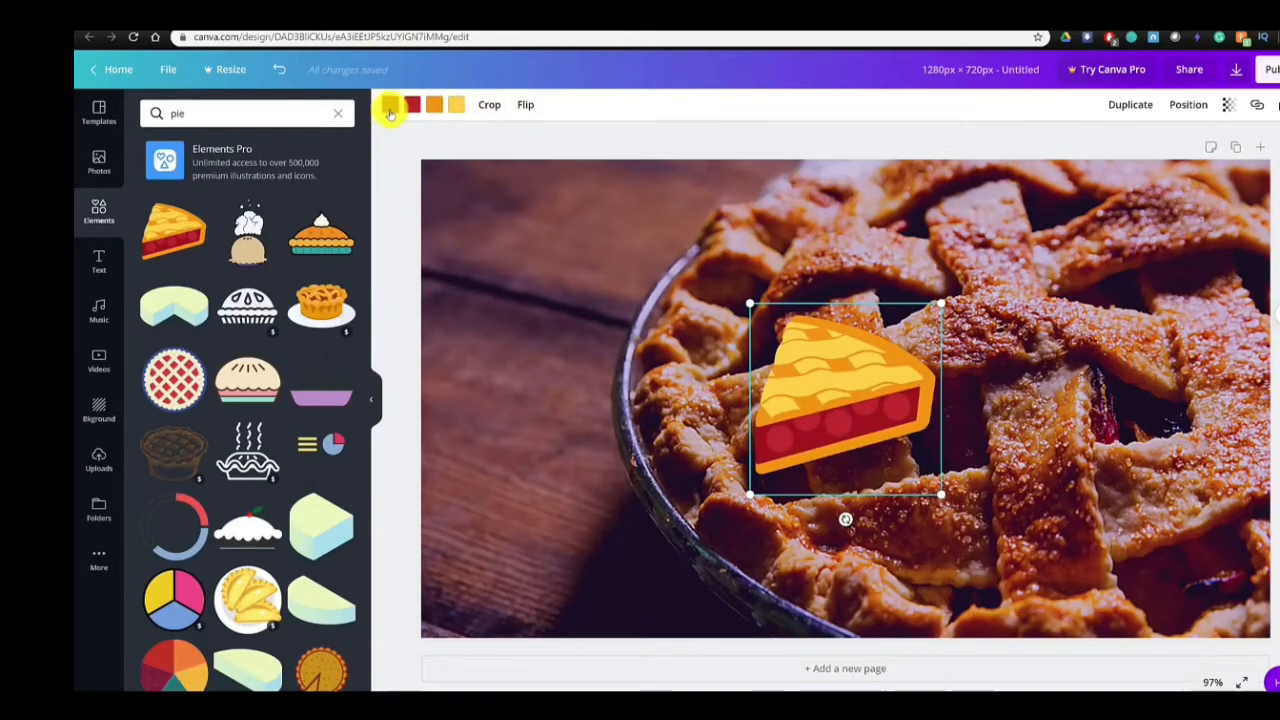
- Recolour the pie slice's dark red filling to the deeper custom red #760316
click(390, 108)
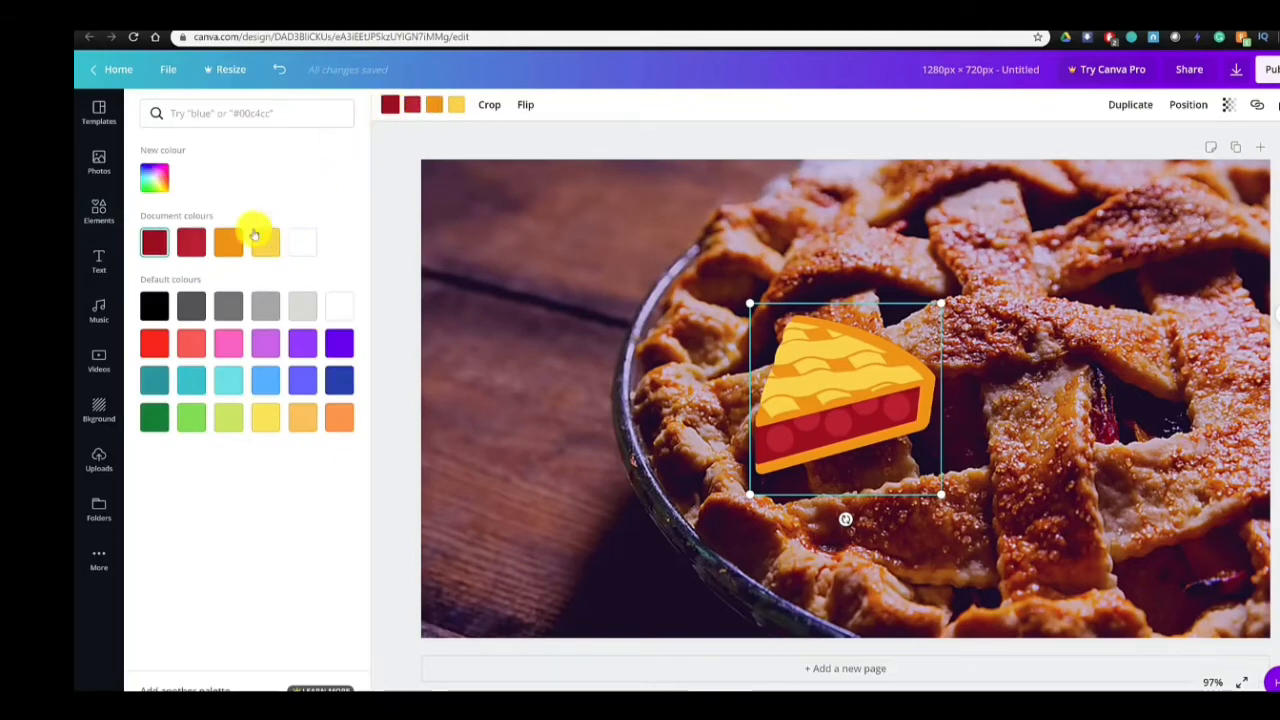
click(154, 177)
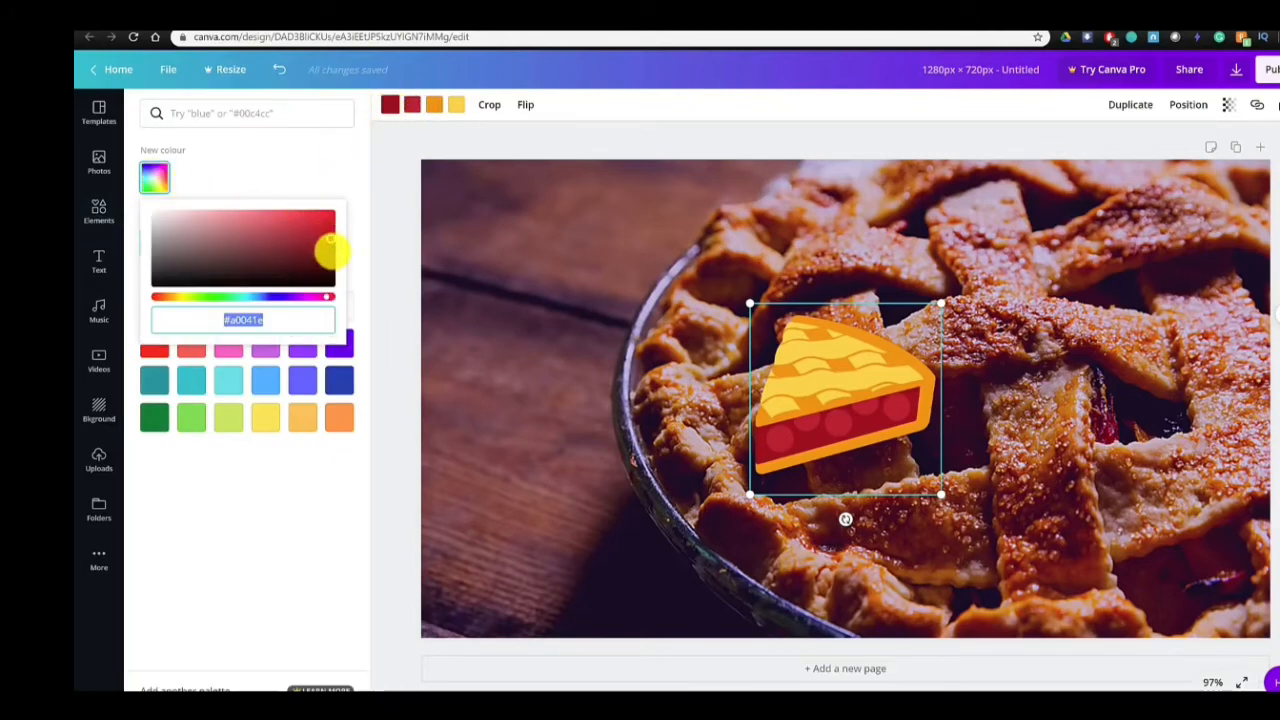
drag(330, 243, 330, 251)
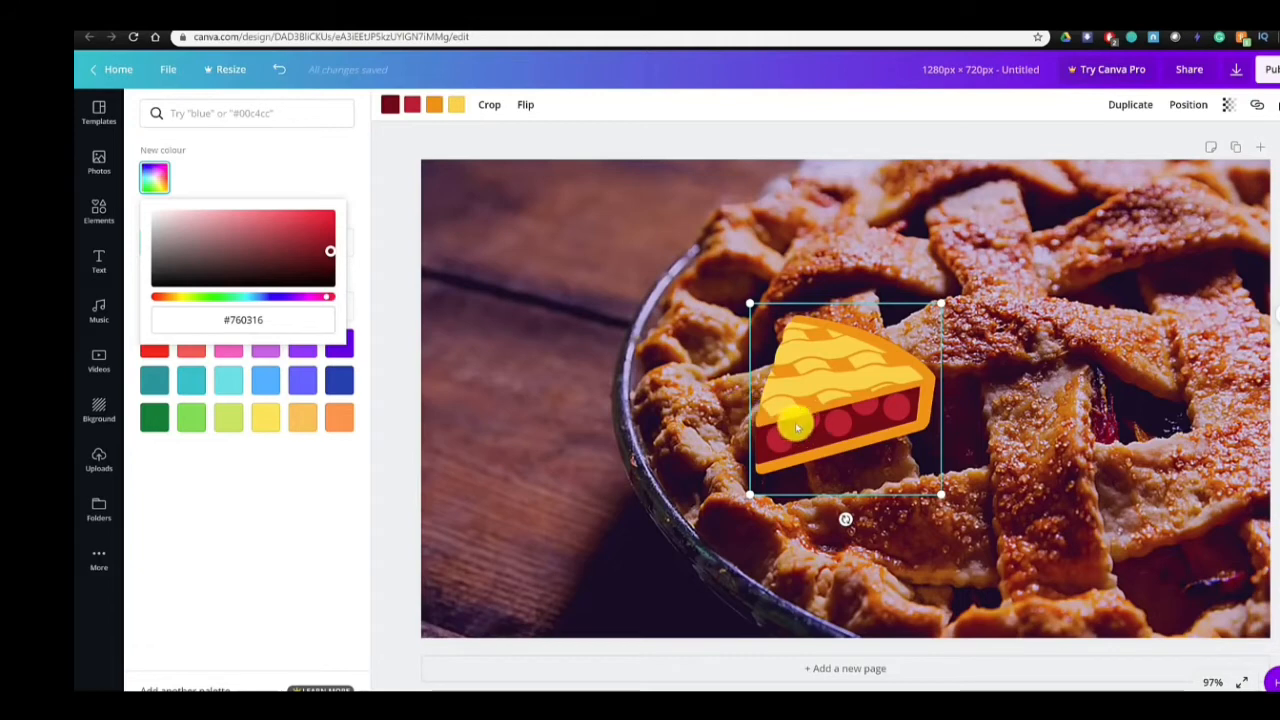
- Shrink and tilt the pie slice, duplicate it, and place the copies near the page's upper-left corner and lower middle
drag(940, 493, 820, 437)
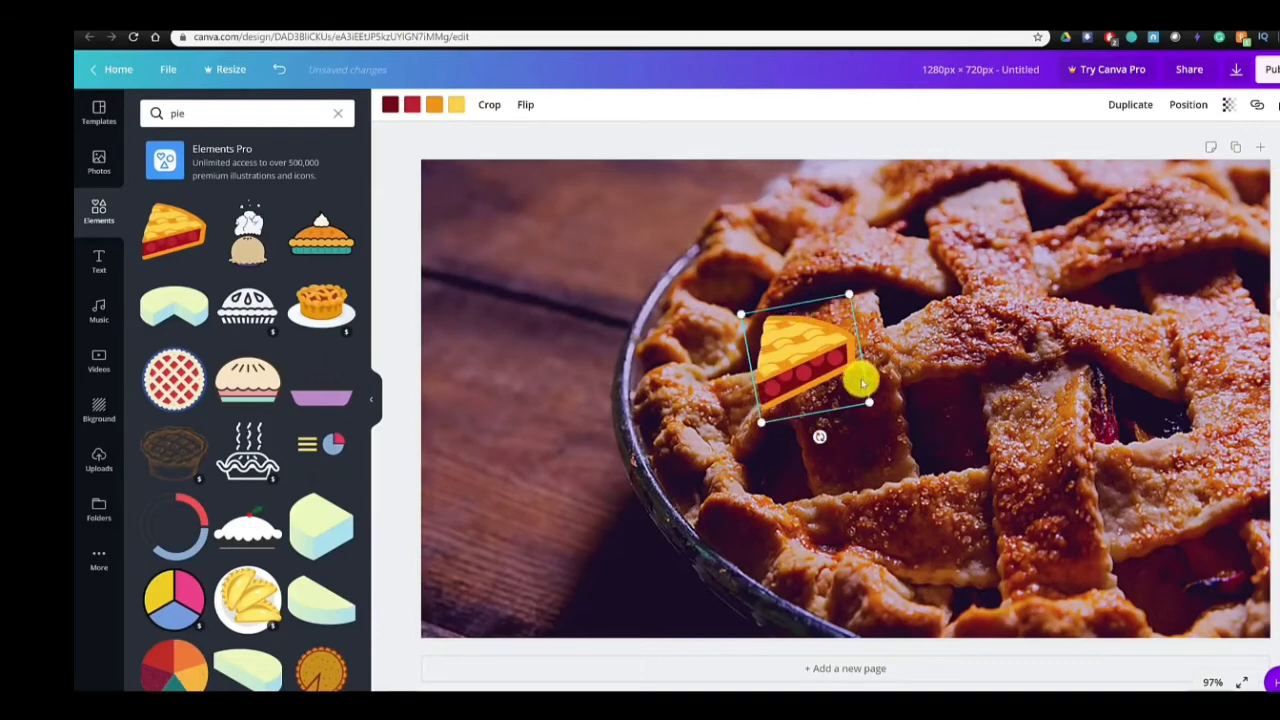
click(1141, 106)
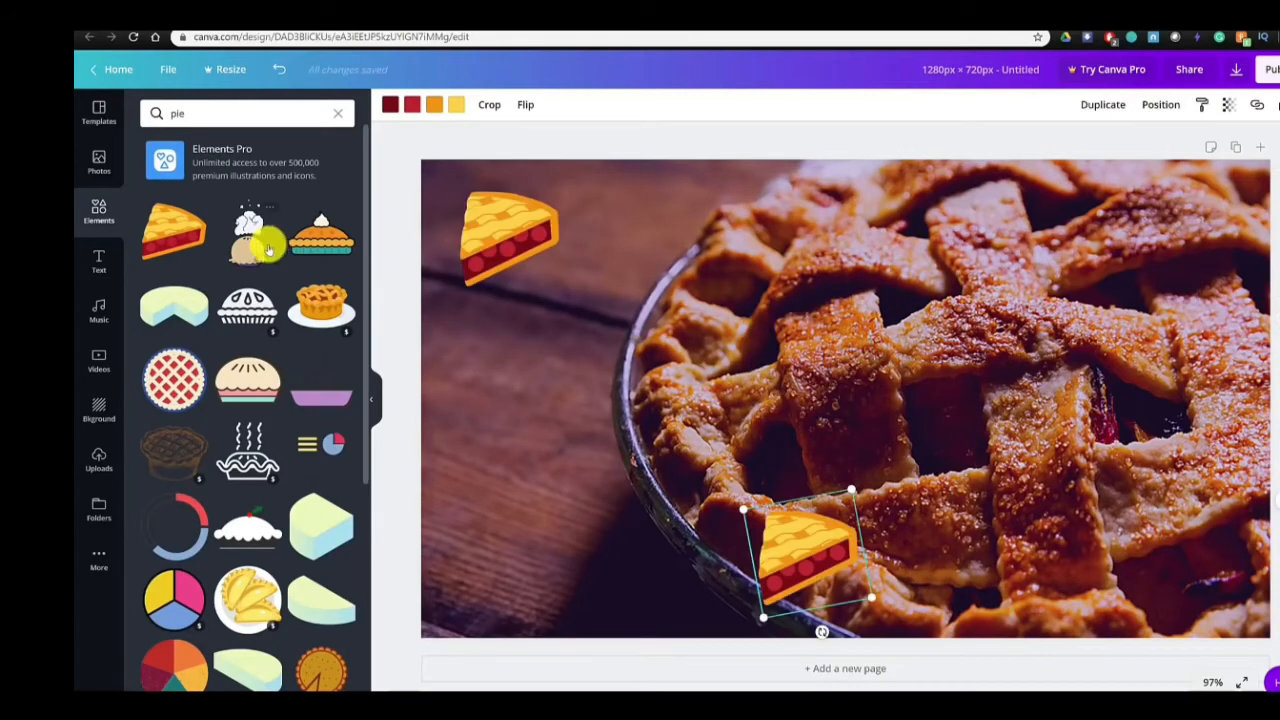
click(106, 262)
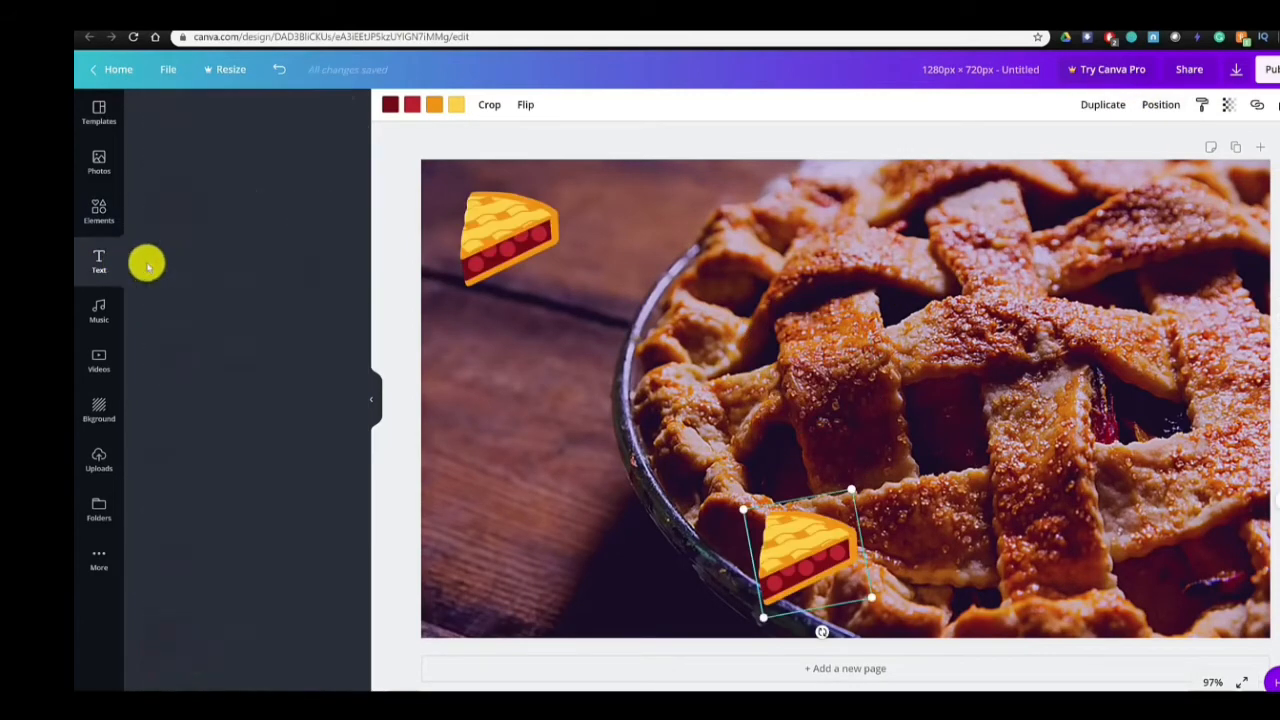
- Add a square shape, reshape it into a tall rectangle, and place it in the left half between the two pie slices
click(97, 218)
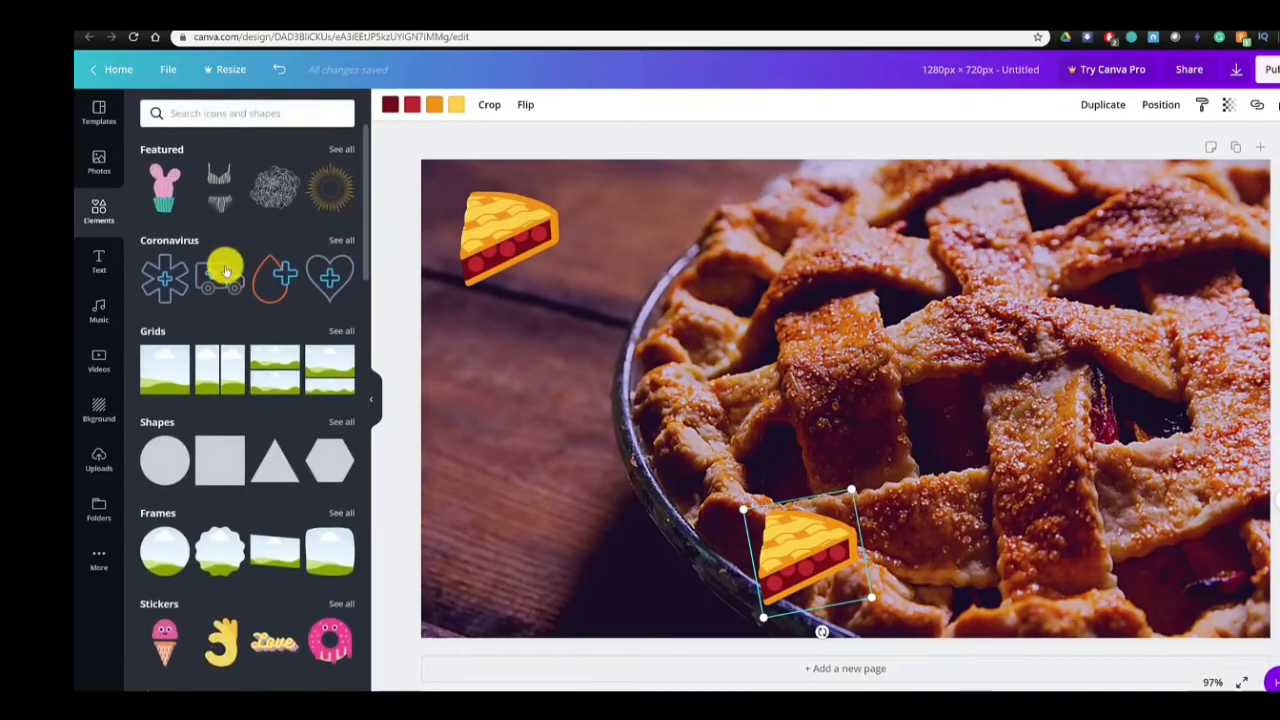
click(212, 467)
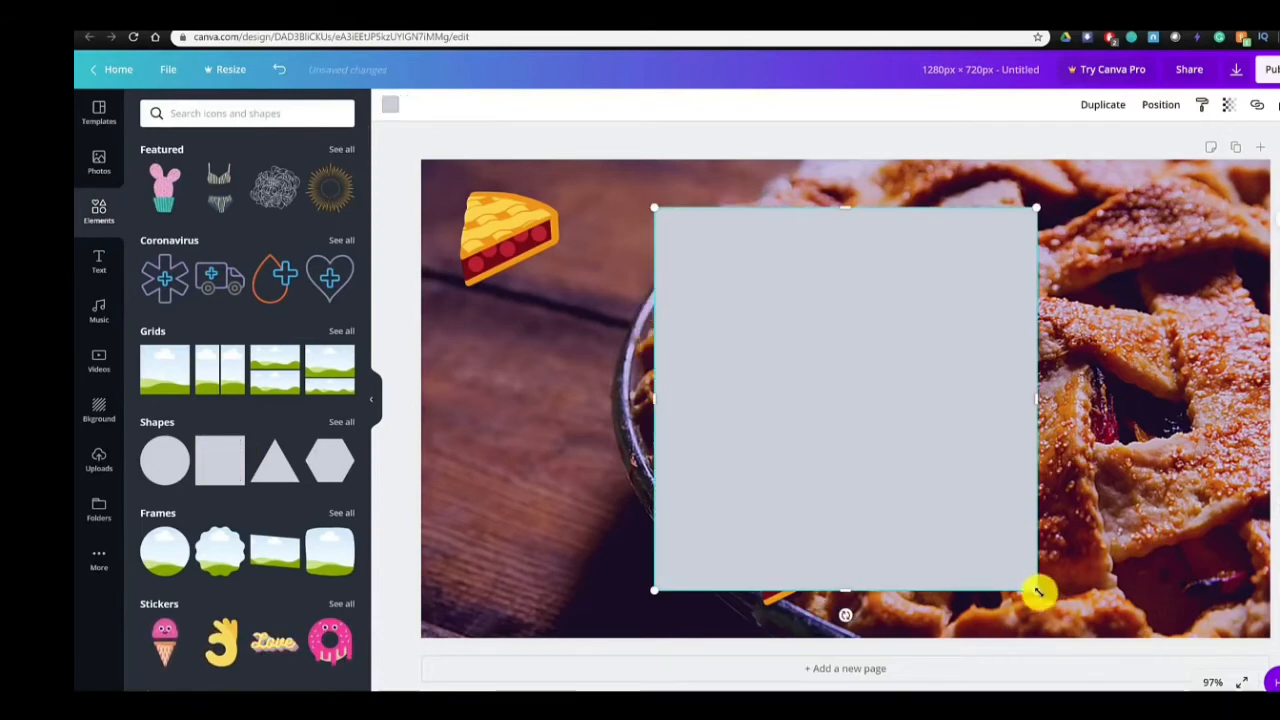
drag(1001, 582, 634, 563)
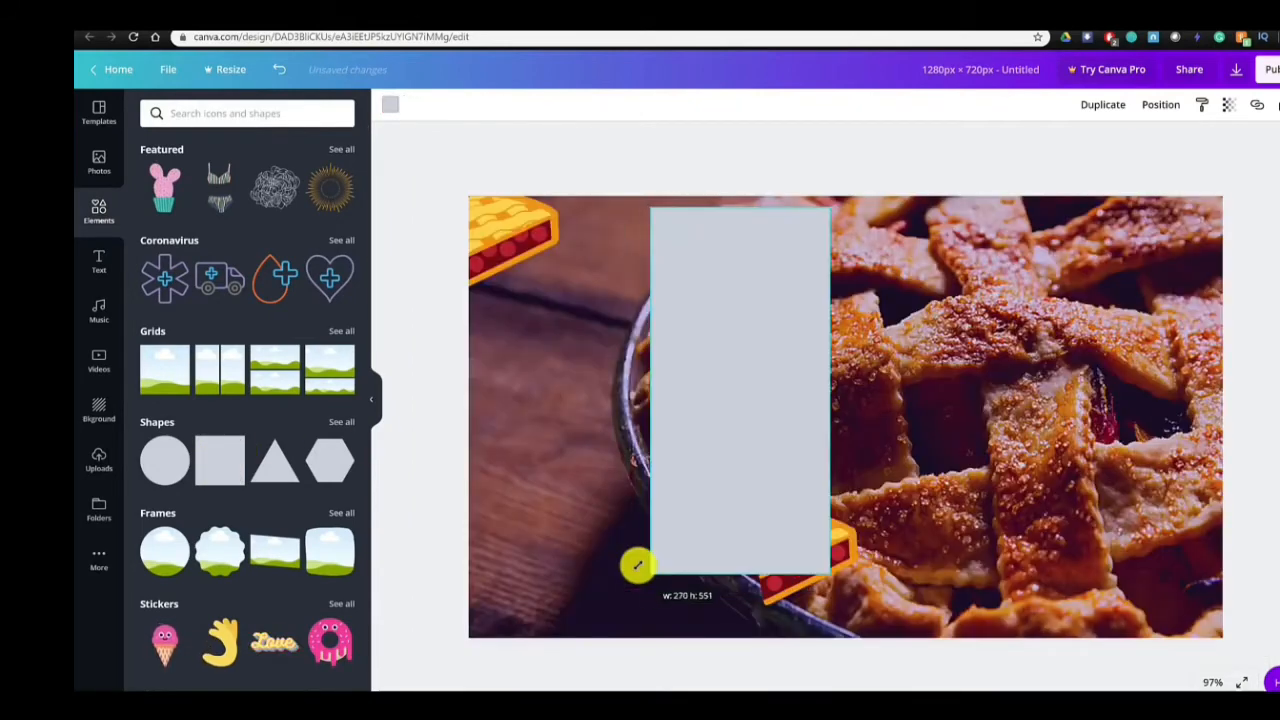
drag(643, 385, 540, 392)
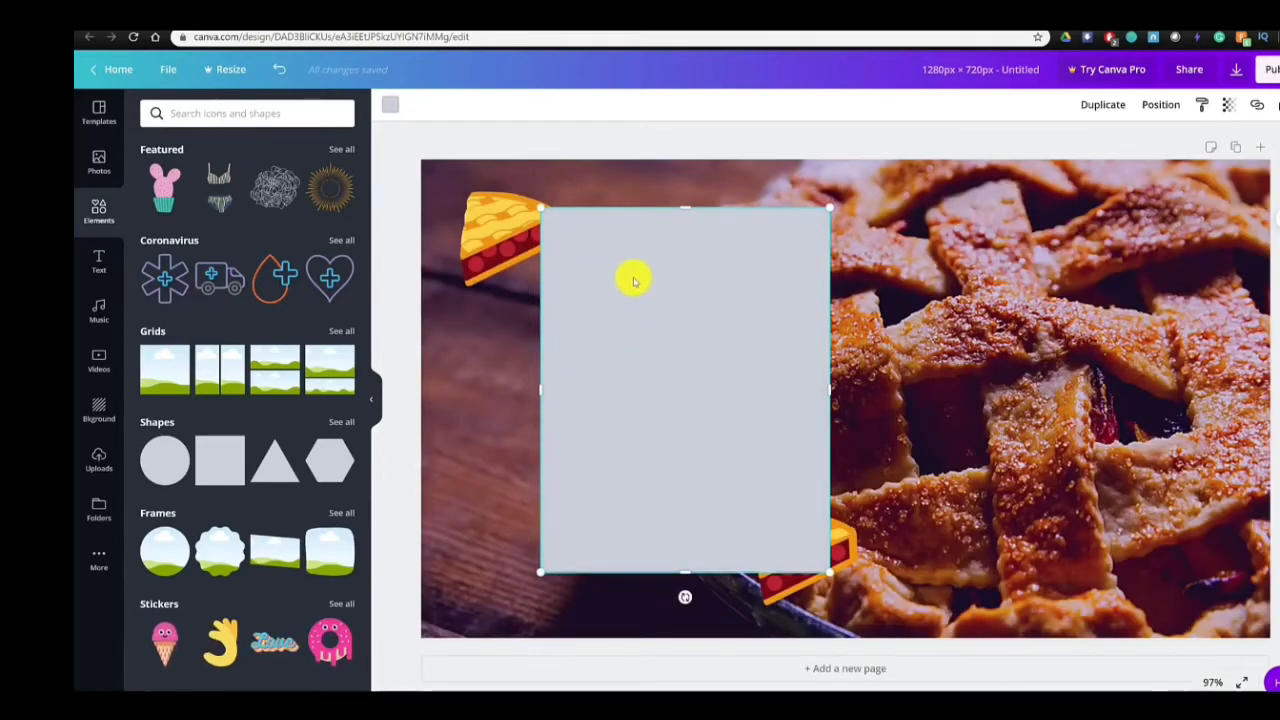
drag(656, 332, 604, 340)
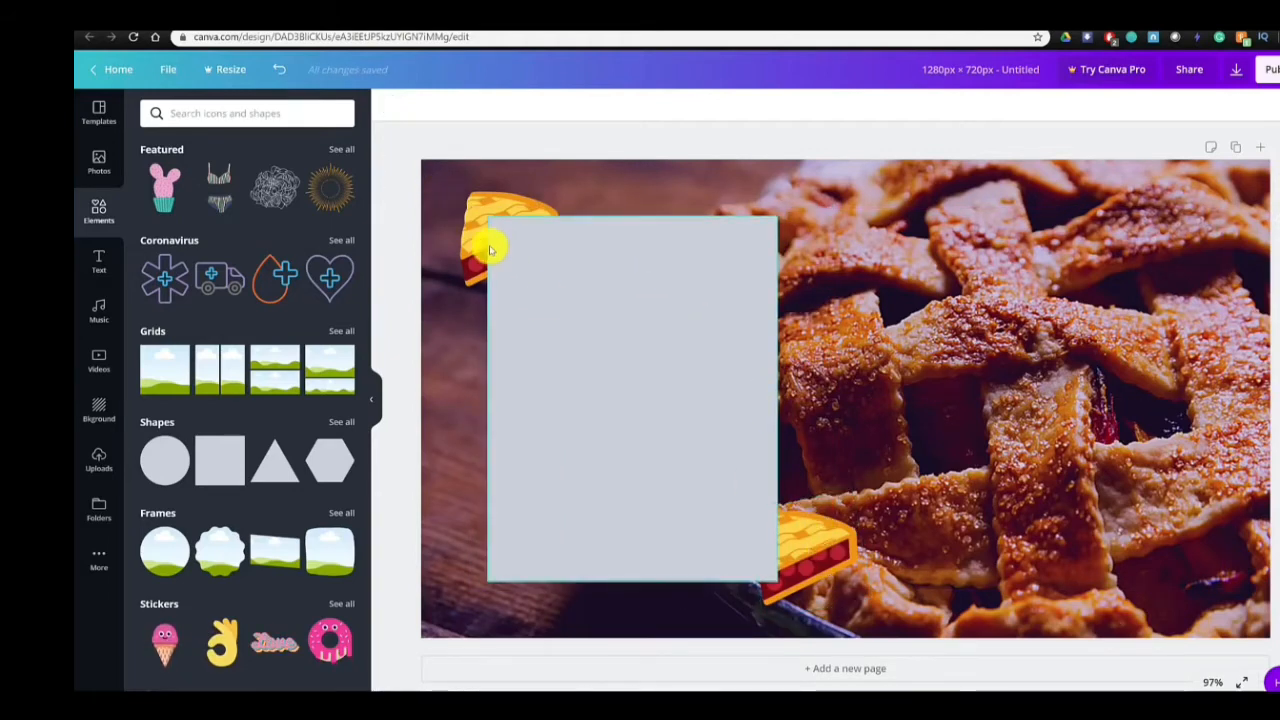
- Bring both pie slices to the front so they overlap the rectangle's corners
click(808, 553)
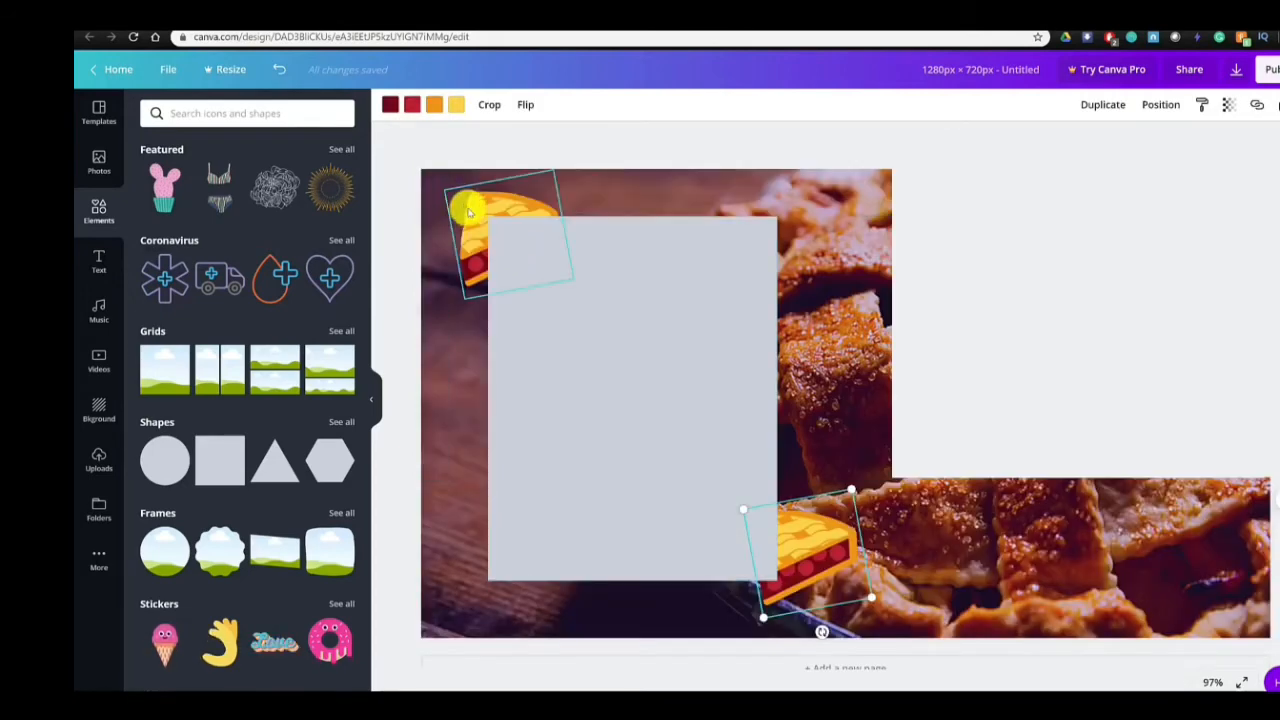
shift+click(474, 216)
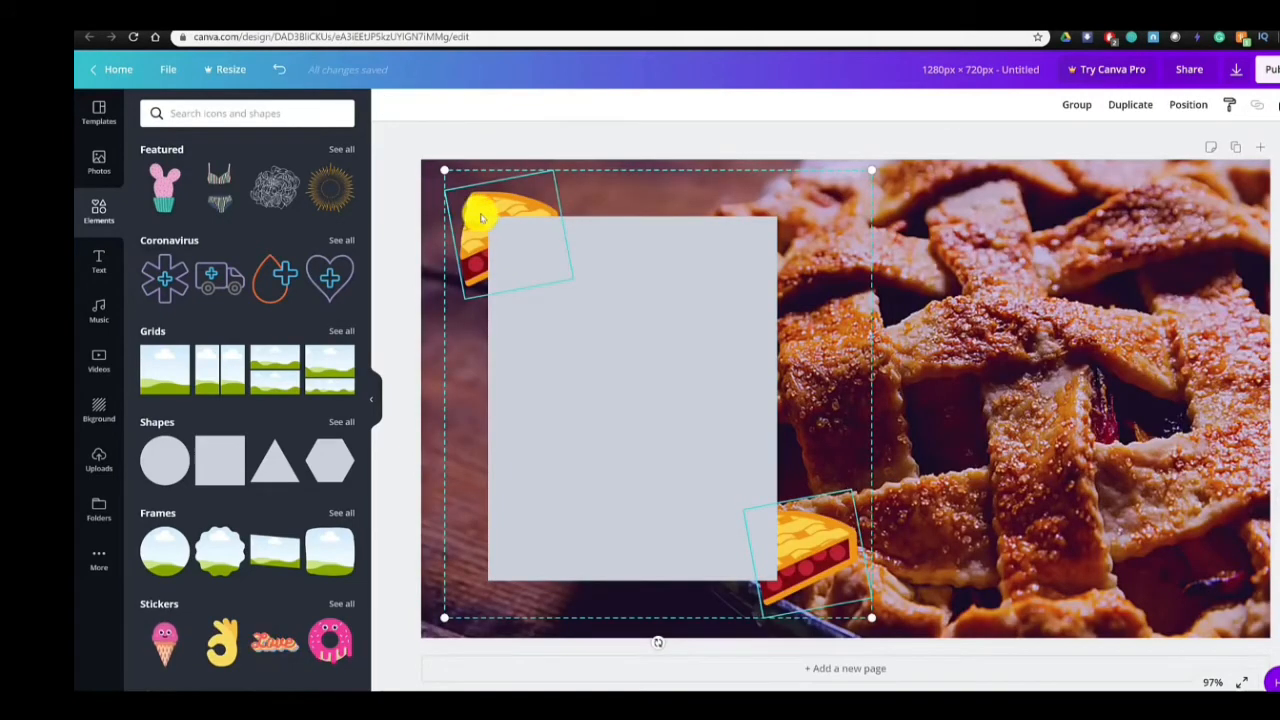
right_click(481, 218)
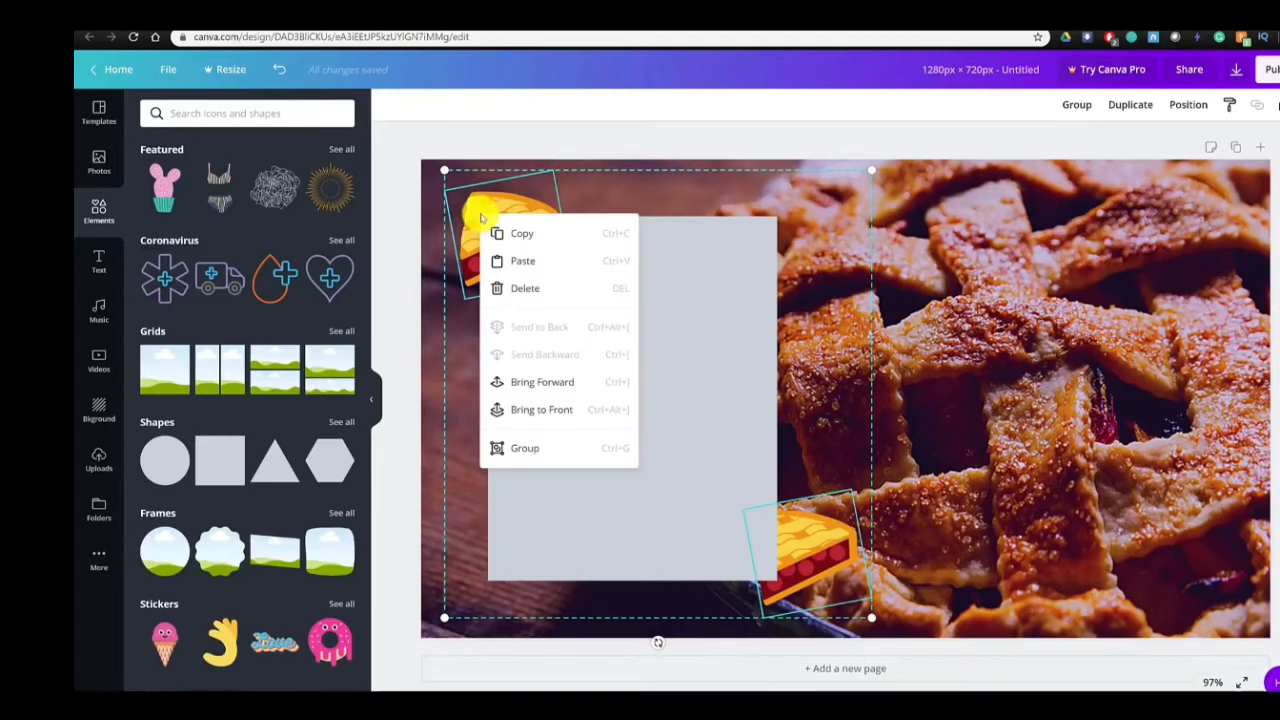
click(561, 410)
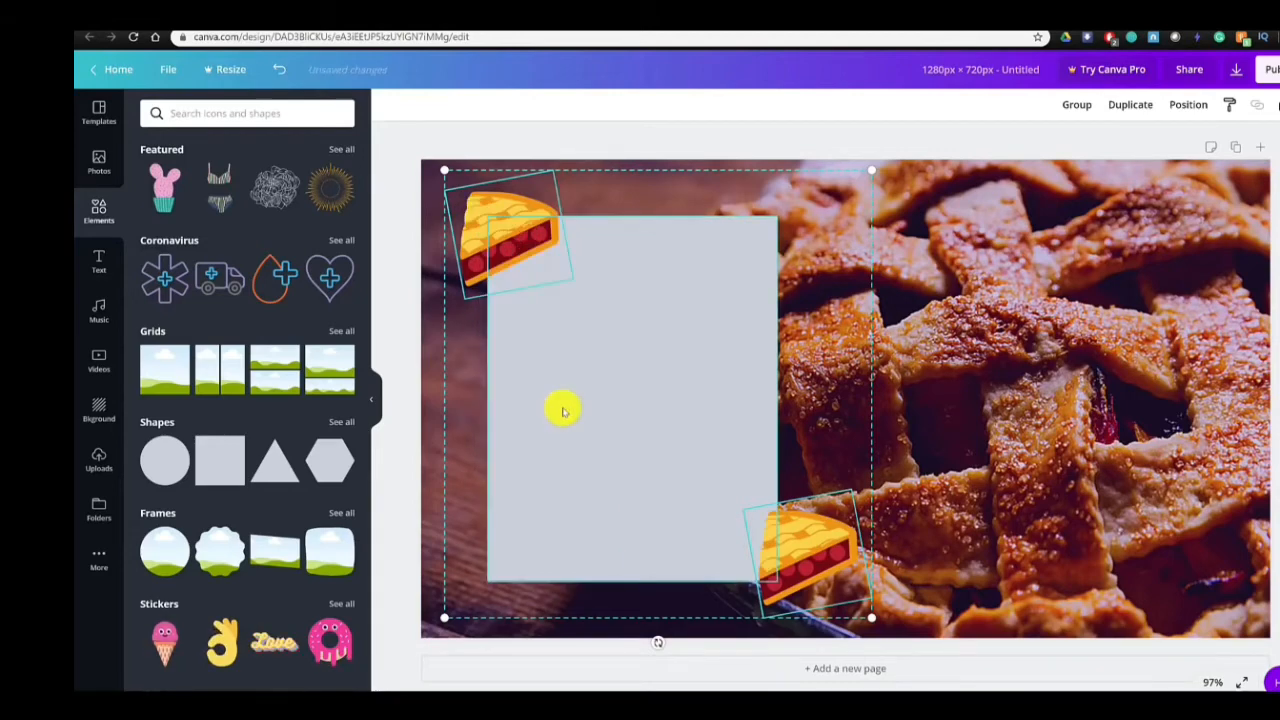
click(945, 388)
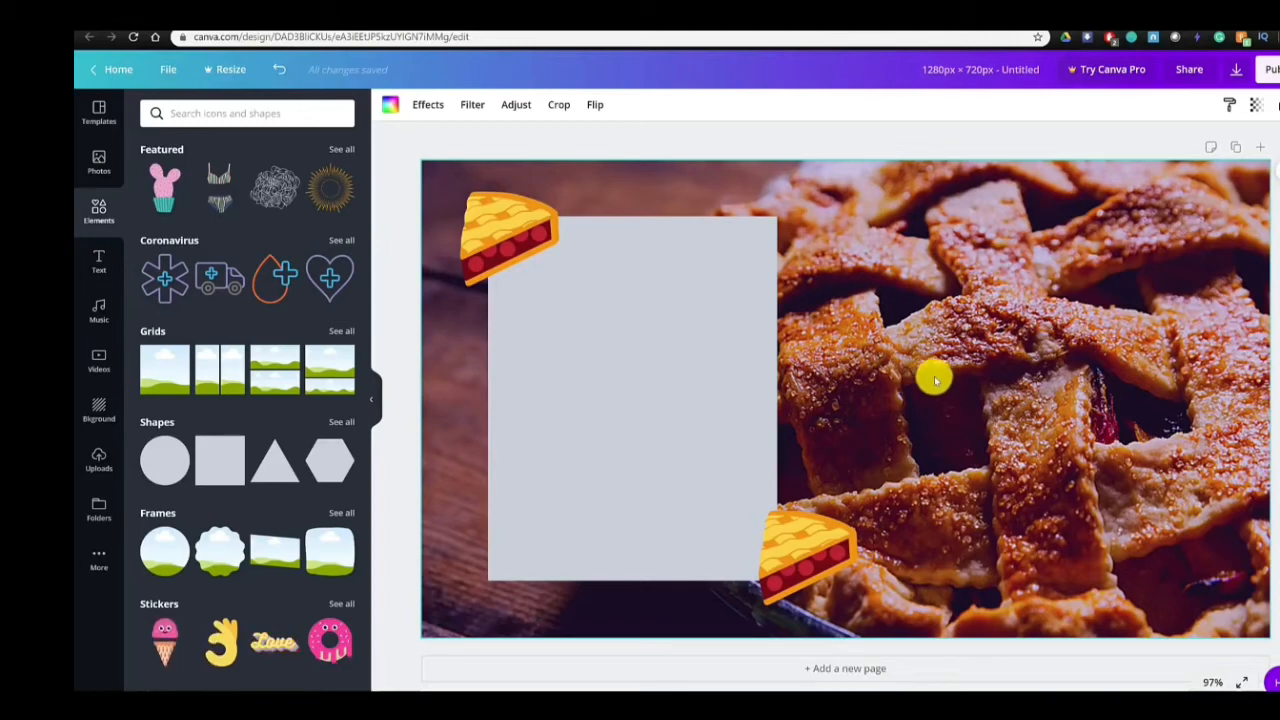
- Fill the grey rectangle with the dark red document colour used in the pie slices
click(728, 395)
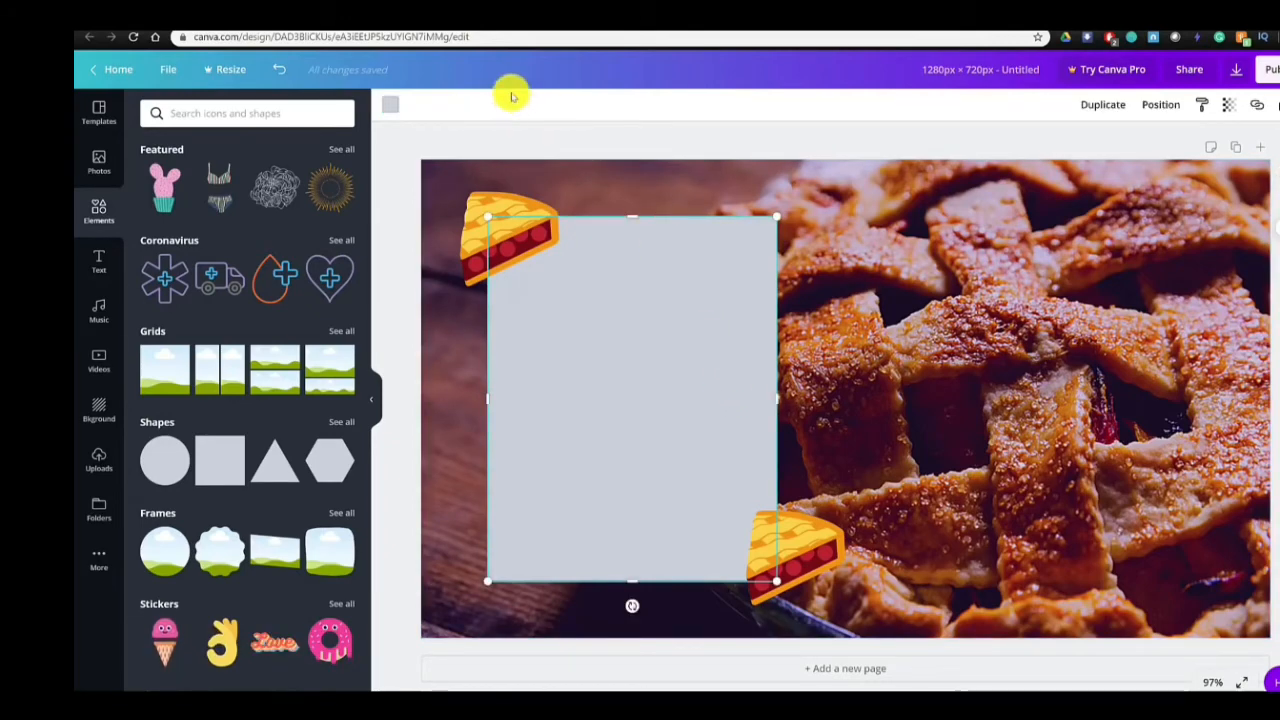
click(395, 113)
click(156, 248)
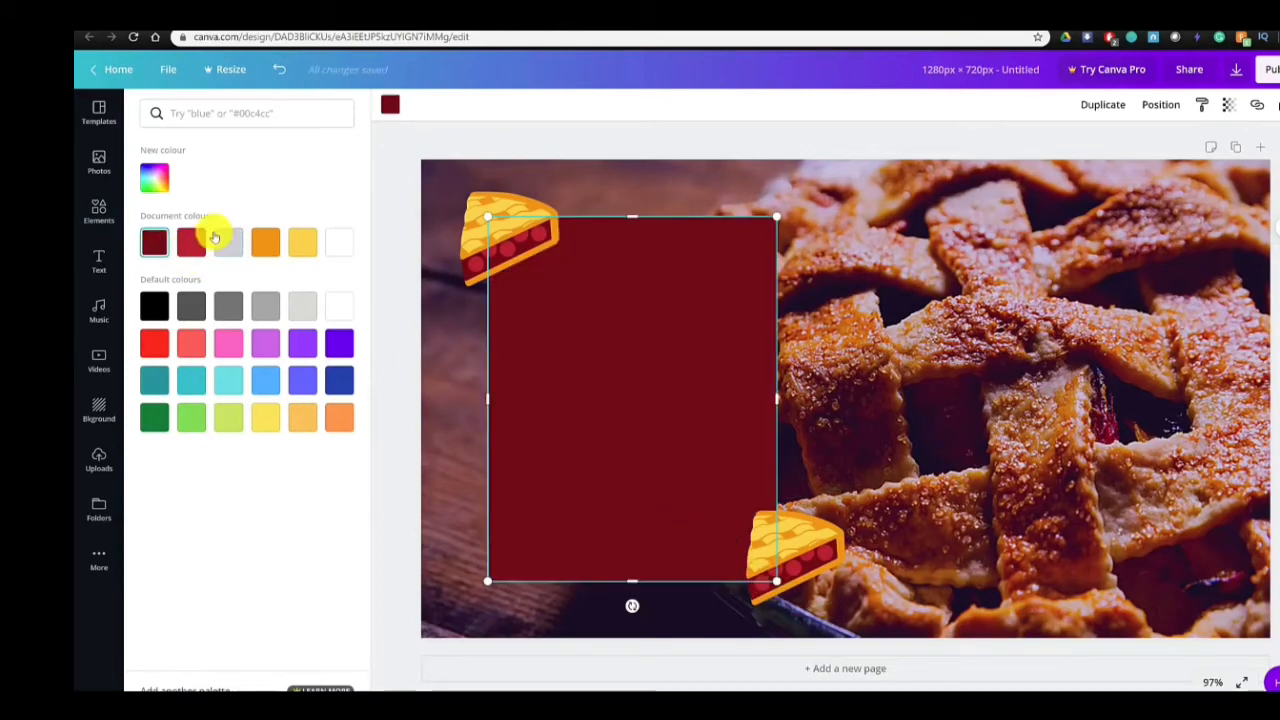
click(472, 255)
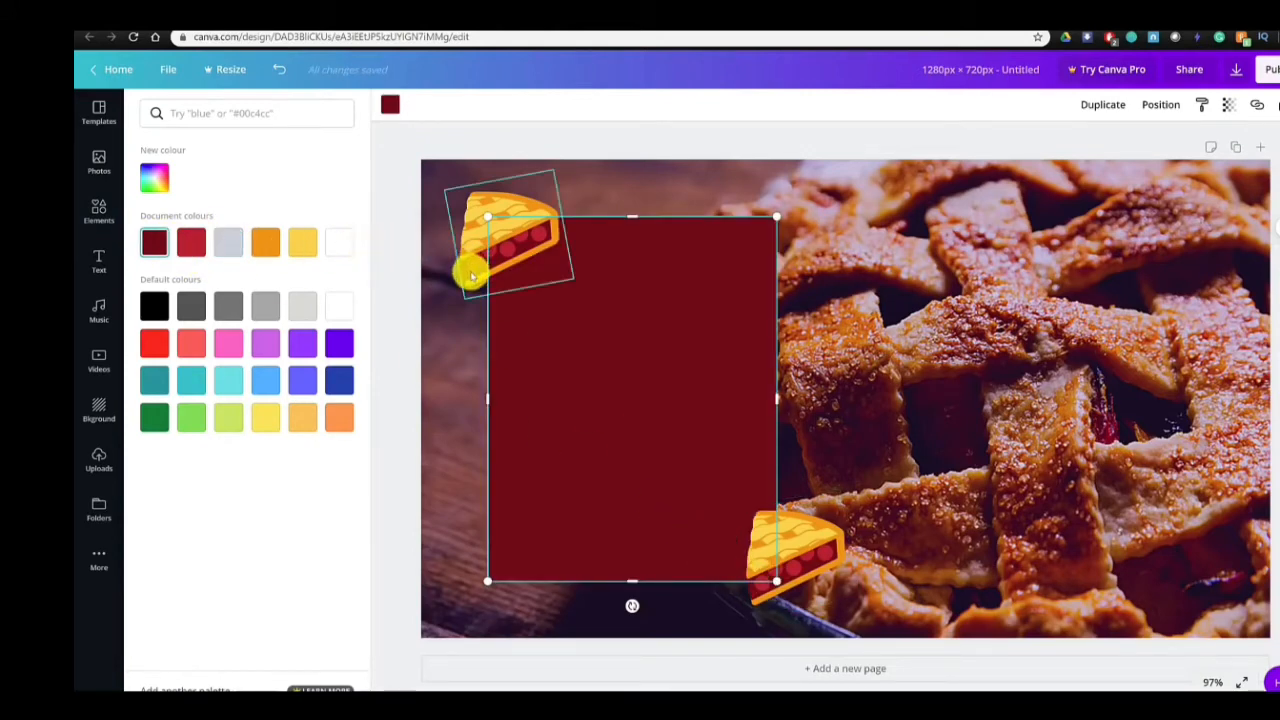
click(862, 393)
- Add the "cold, smooth & tasty." font combination to the page and delete its "ANGELO BREWING" subtitle
click(110, 271)
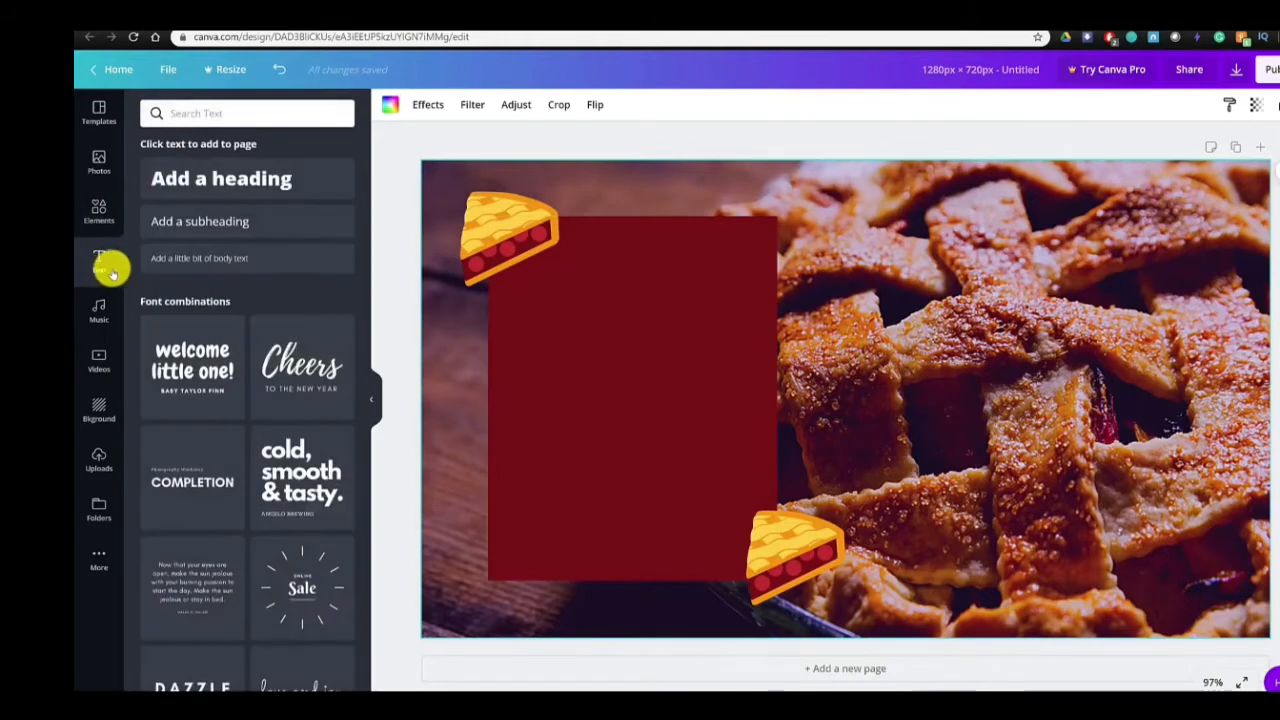
scroll(251, 300, down, 2)
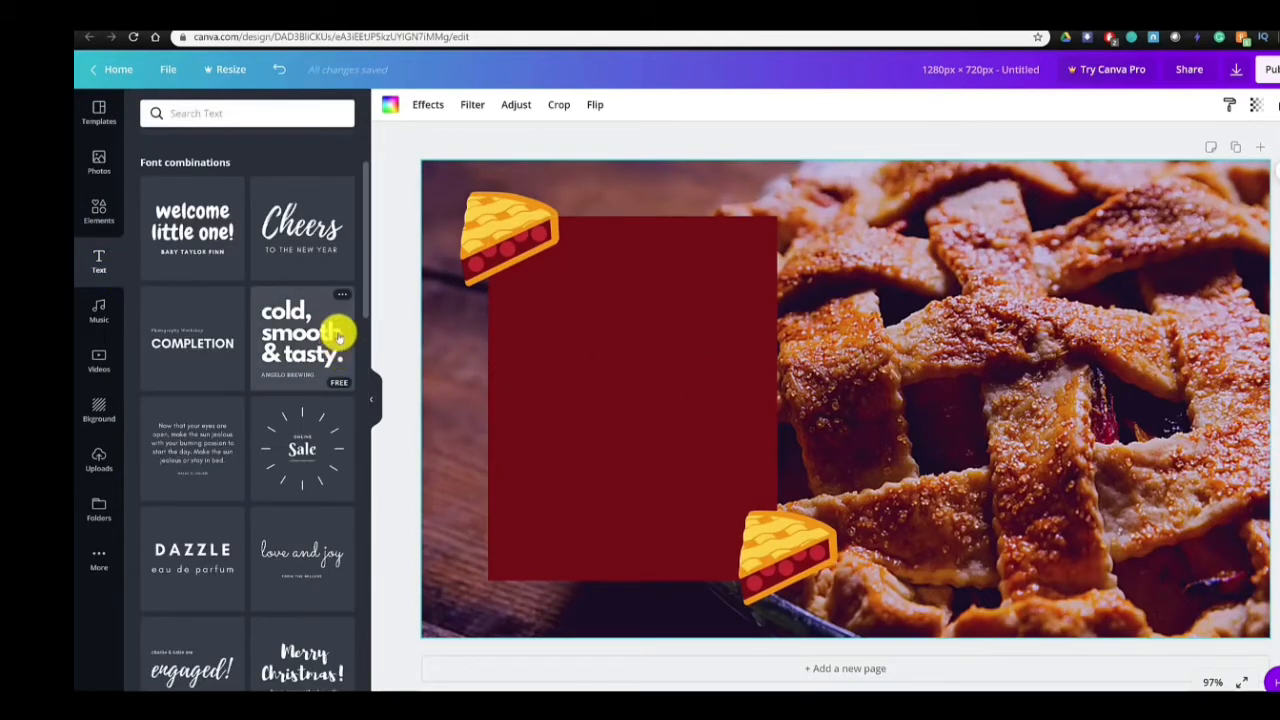
click(341, 296)
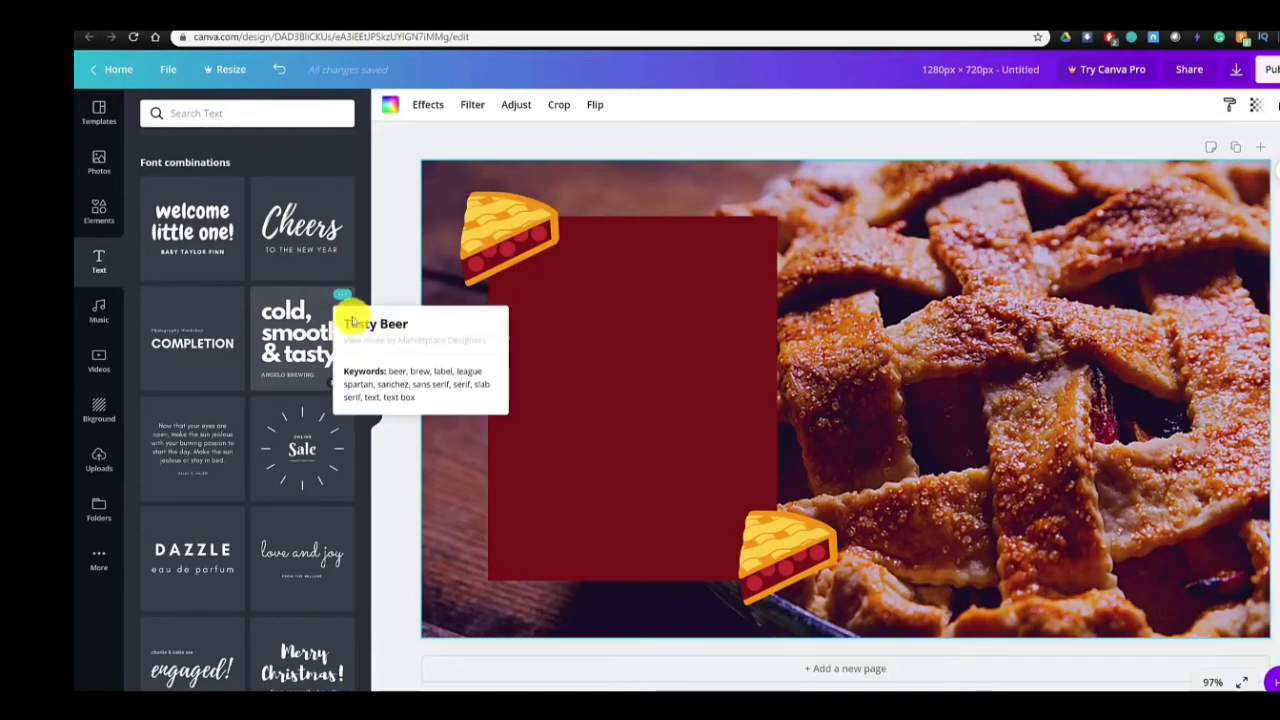
click(288, 343)
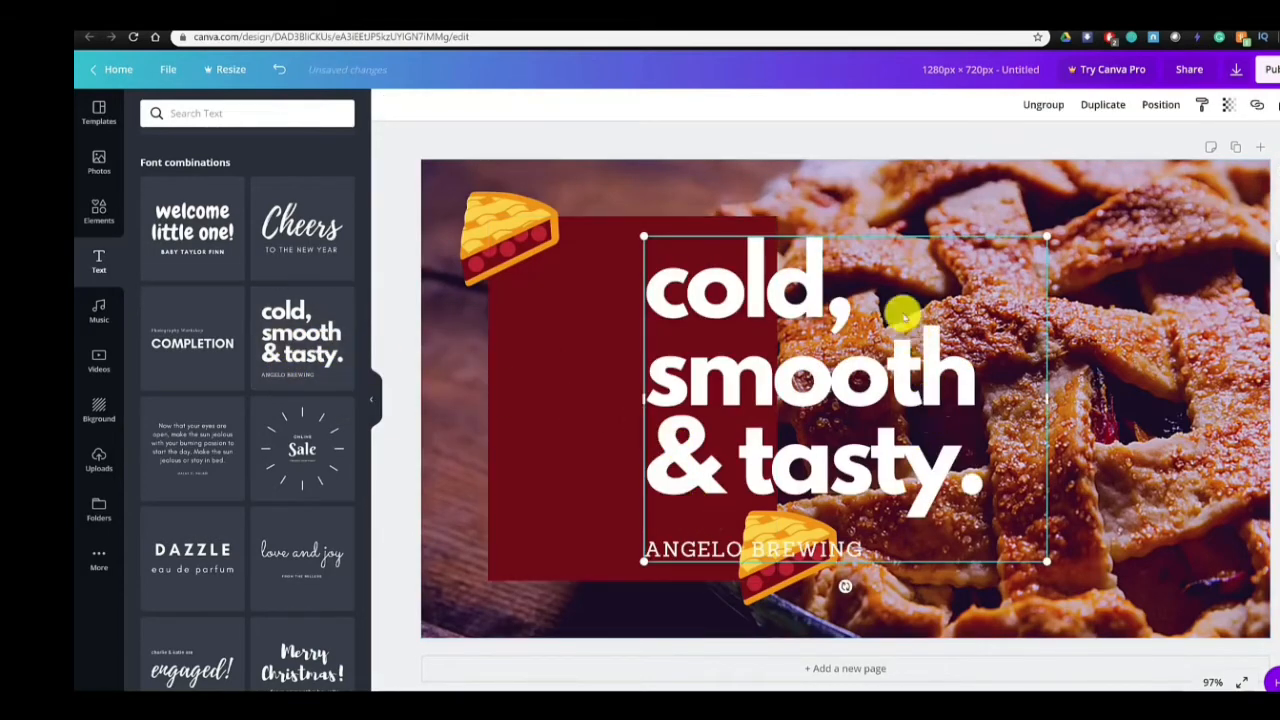
click(871, 434)
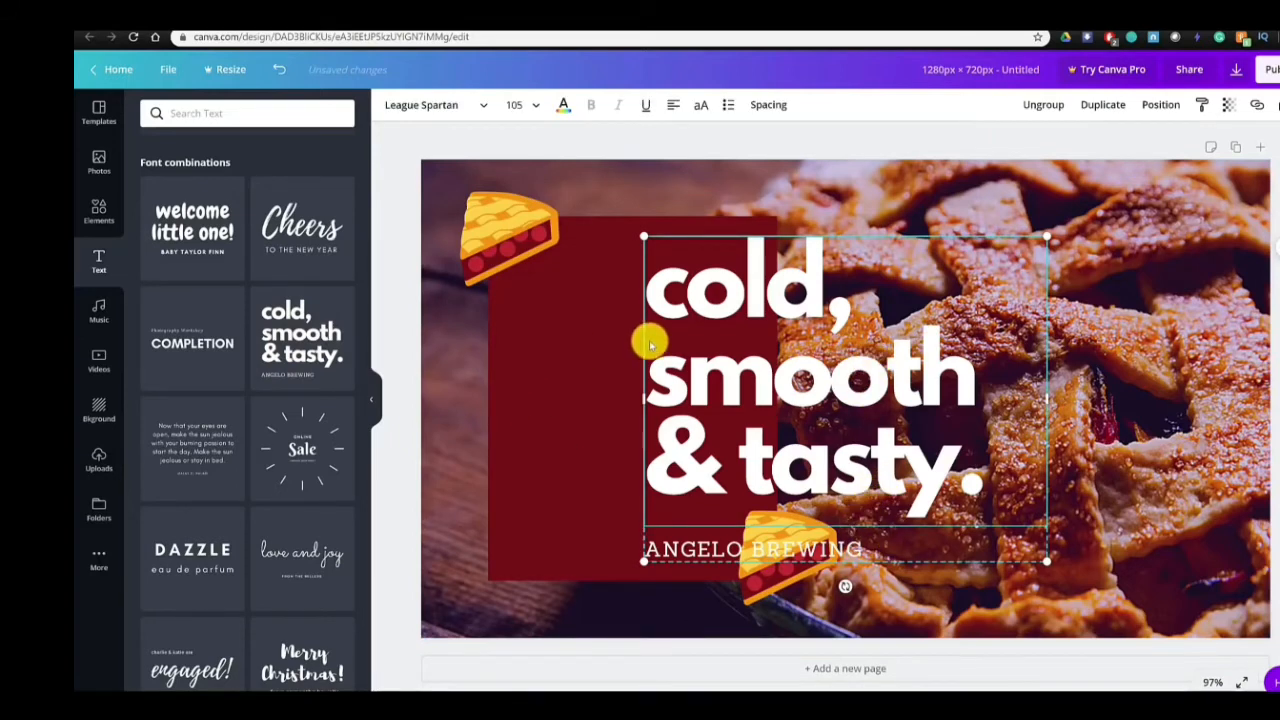
click(893, 546)
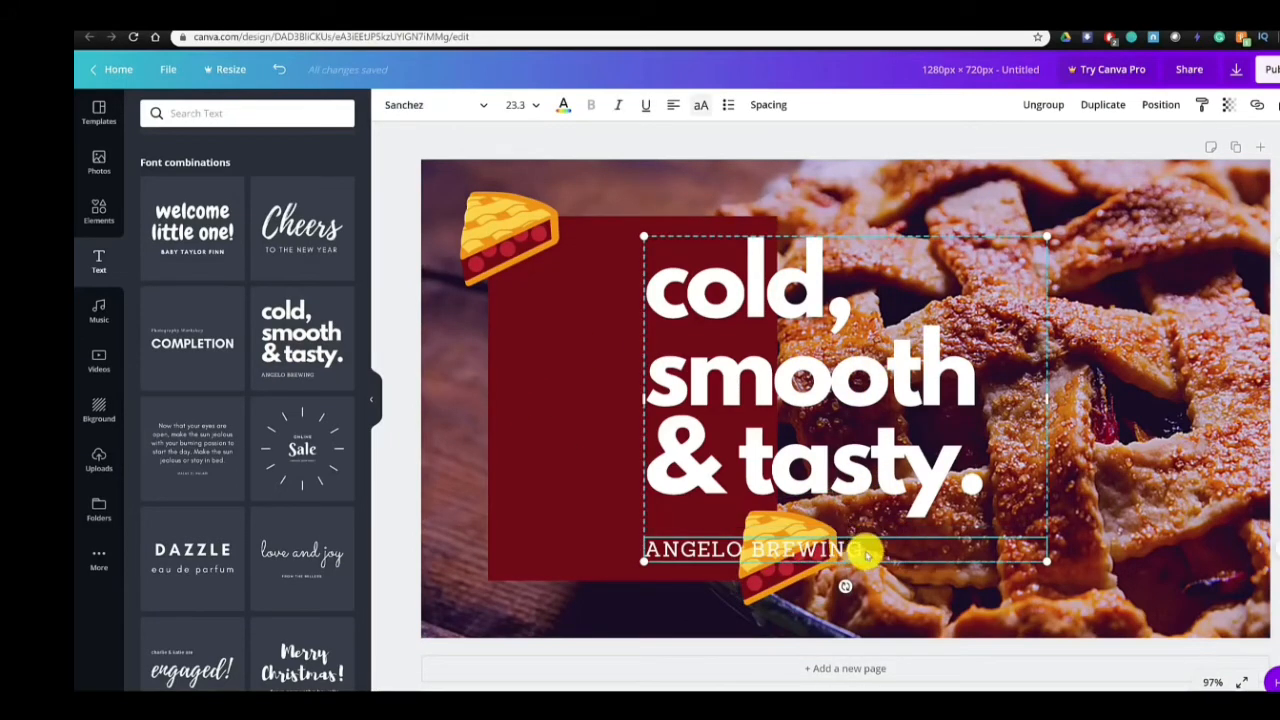
key(Delete)
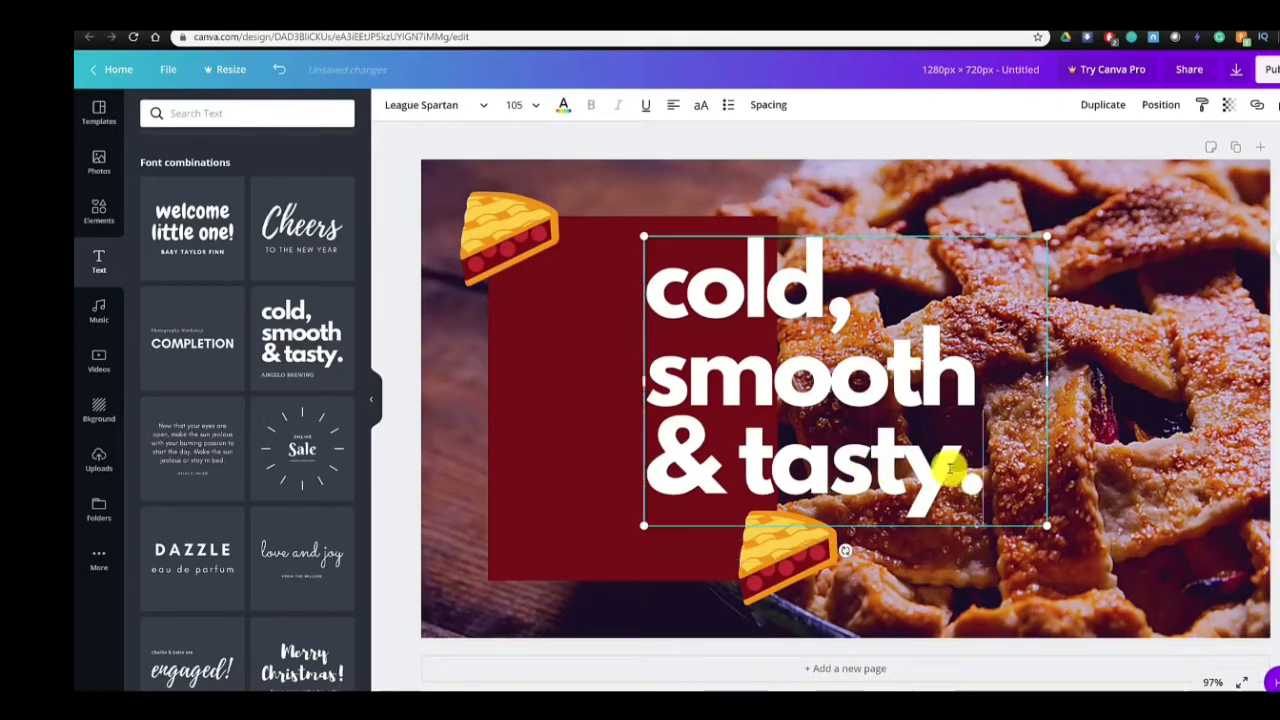
- Replace the "cold, smooth & tasty." text with "How To Bake A Pie" on three lines at font size 72
drag(951, 474, 657, 294)
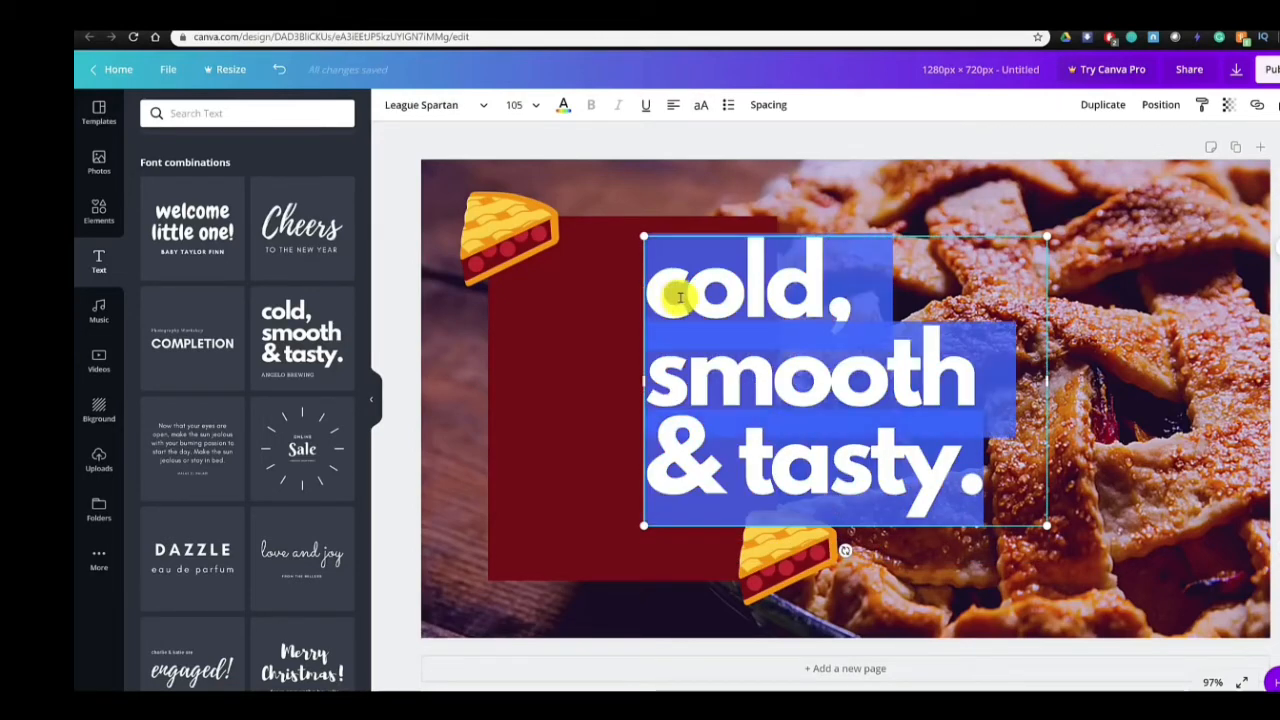
text(How)
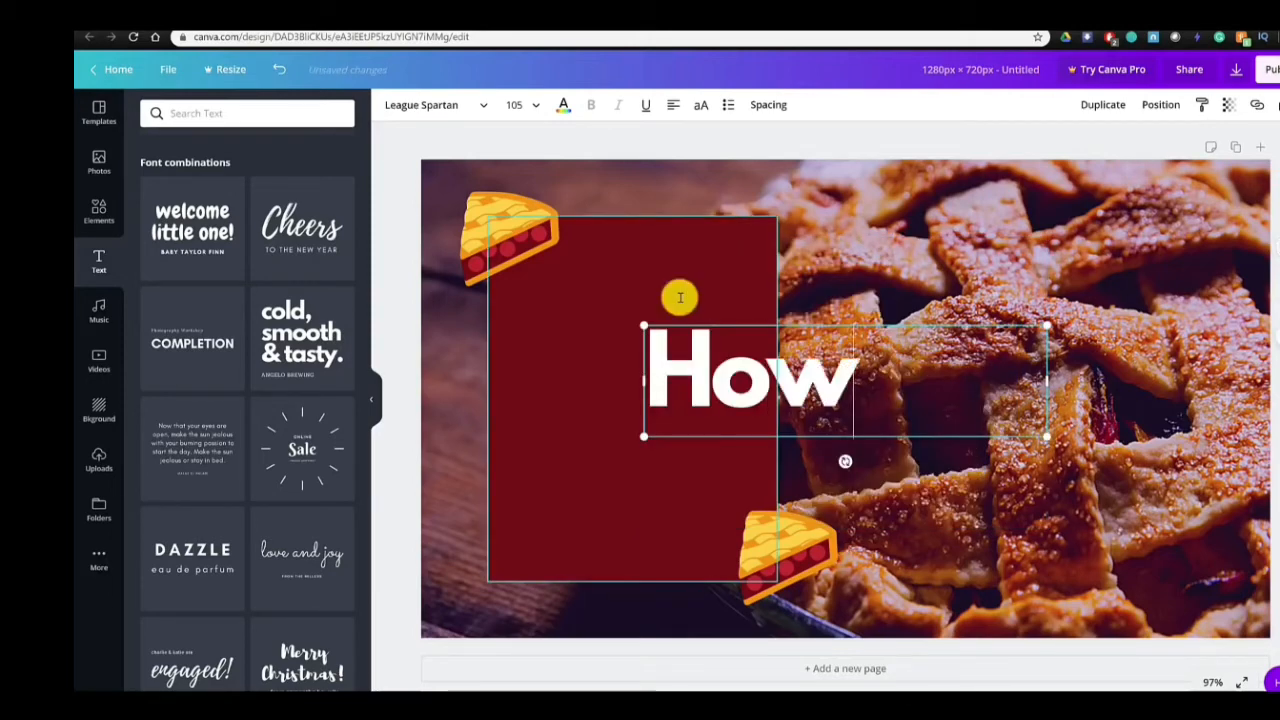
key(Return)
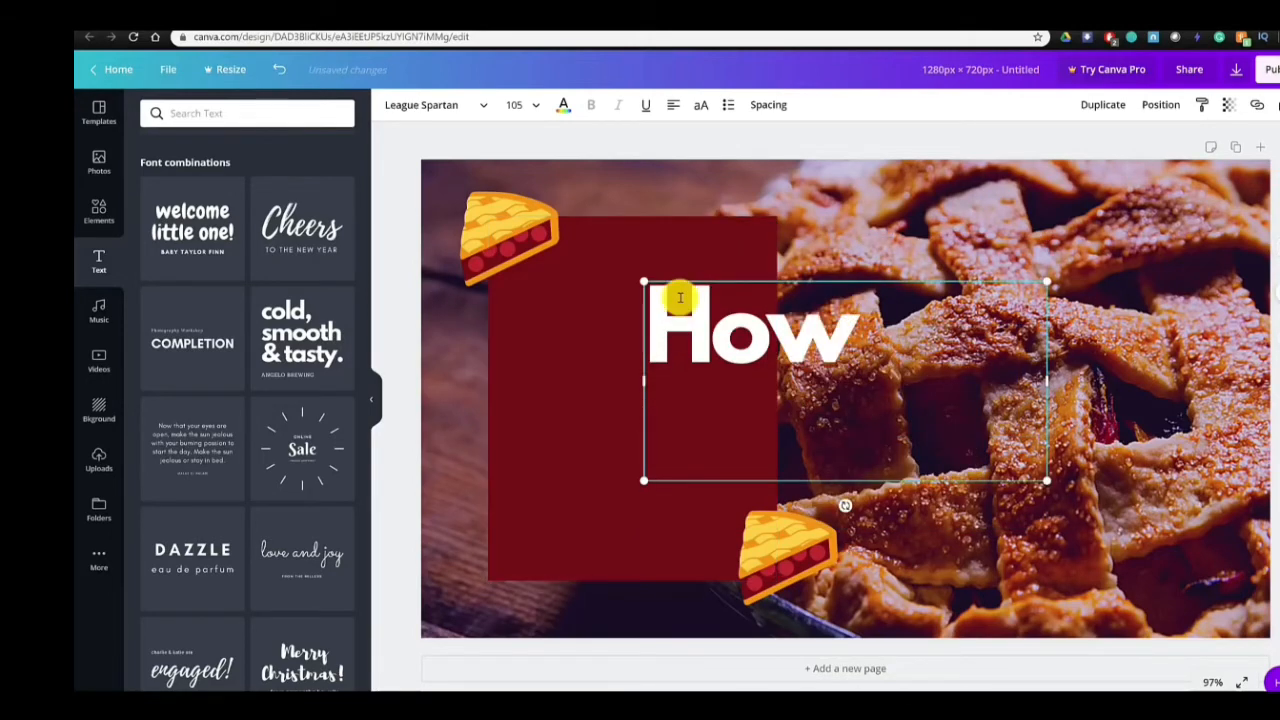
text(To Bake )
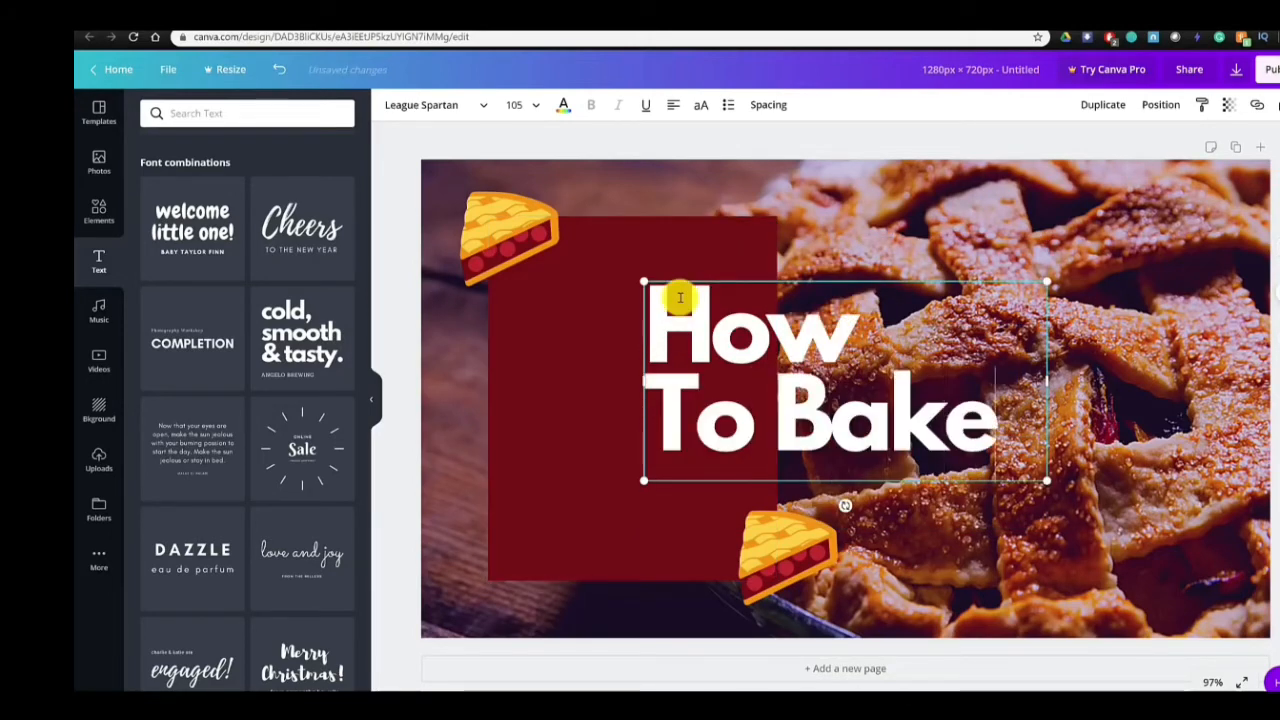
text(A Pie)
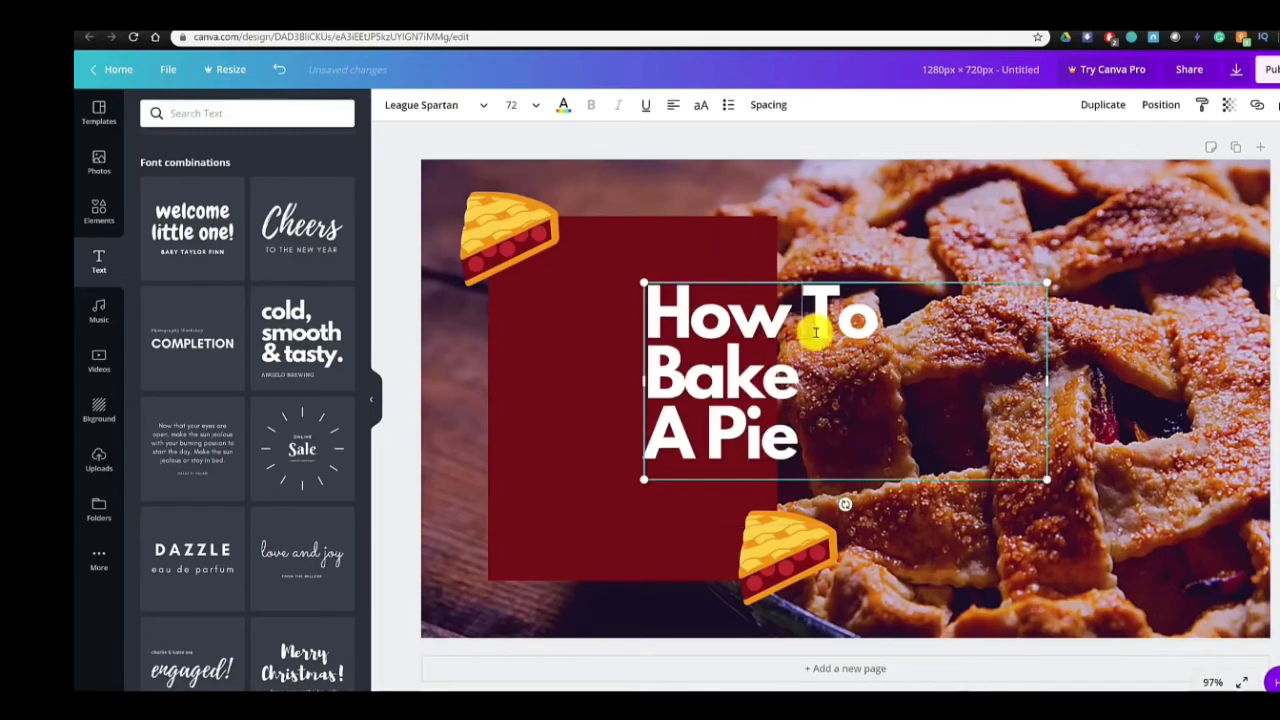
- Centre-align the heading and narrow its text box so "How" and "To" wrap onto separate lines
key(ctrl+a)
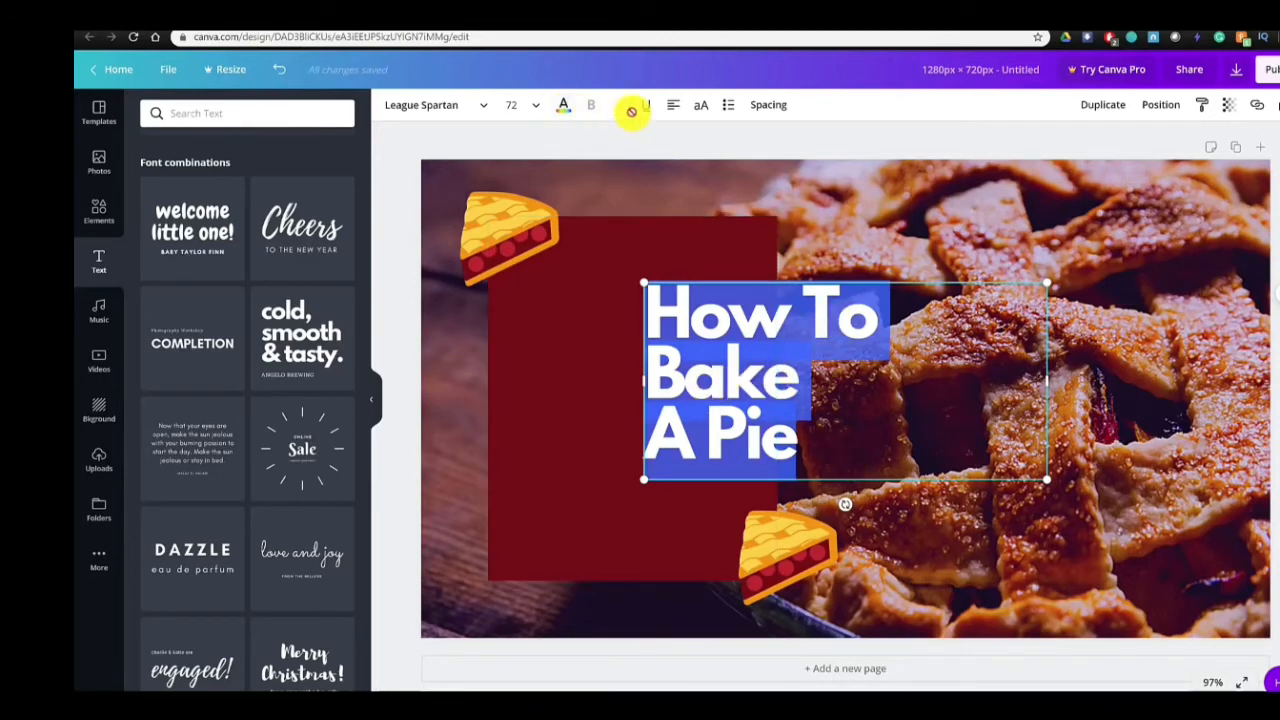
click(673, 108)
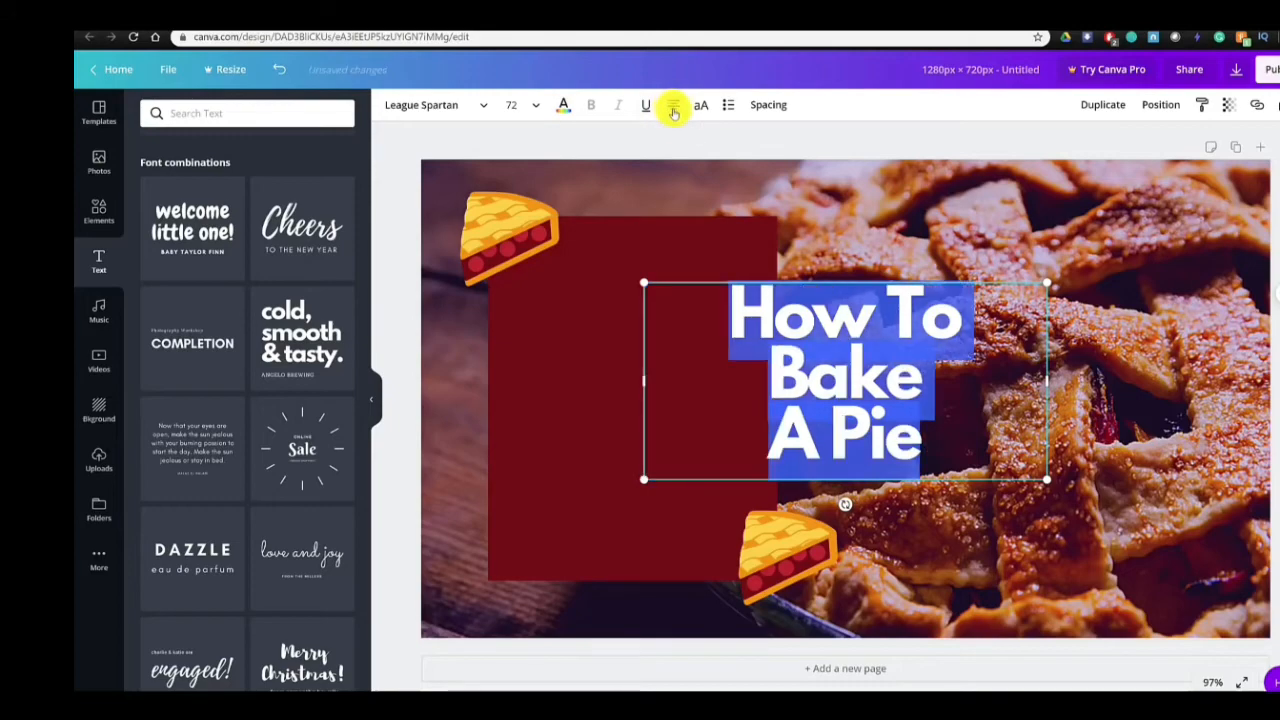
click(672, 110)
click(672, 110)
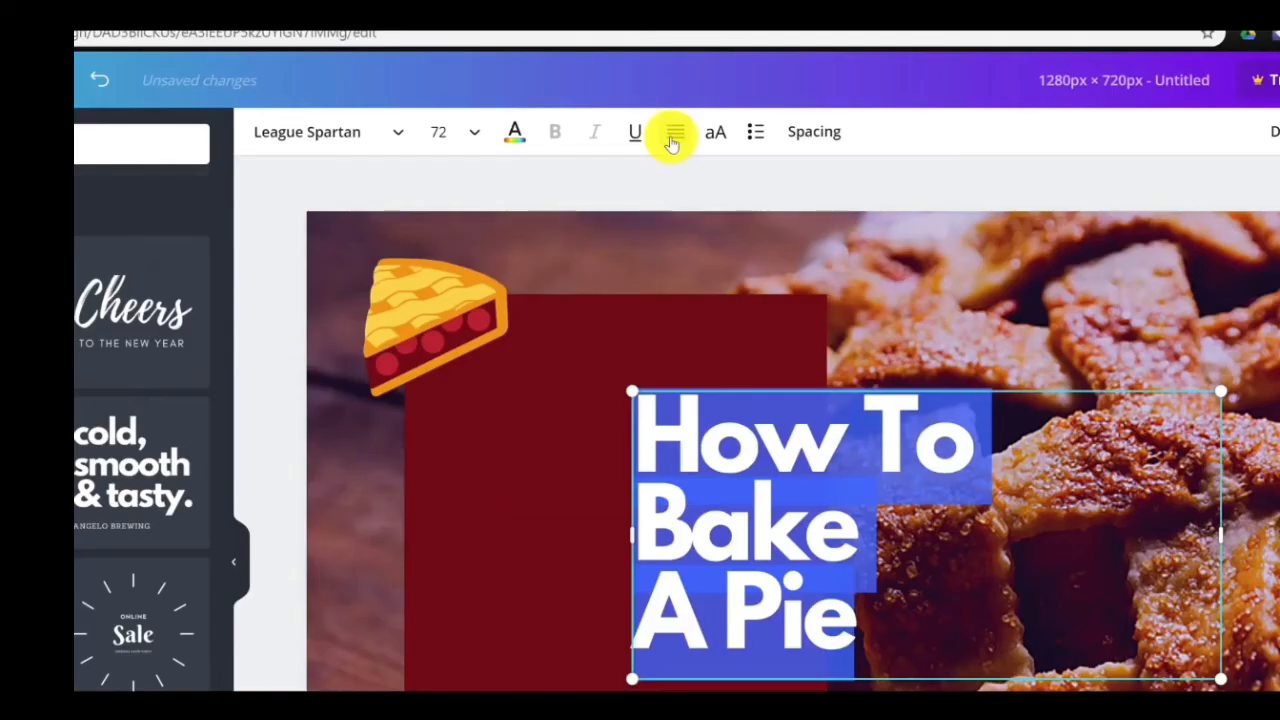
click(673, 137)
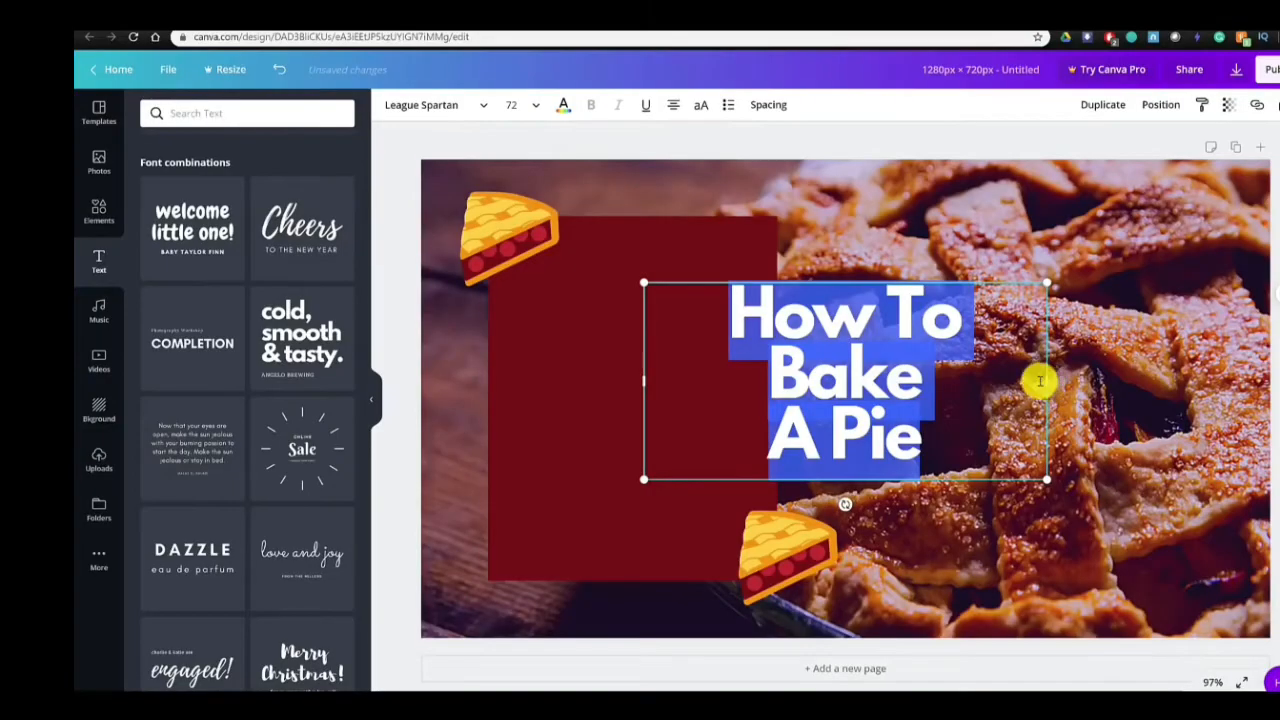
drag(1040, 380, 813, 381)
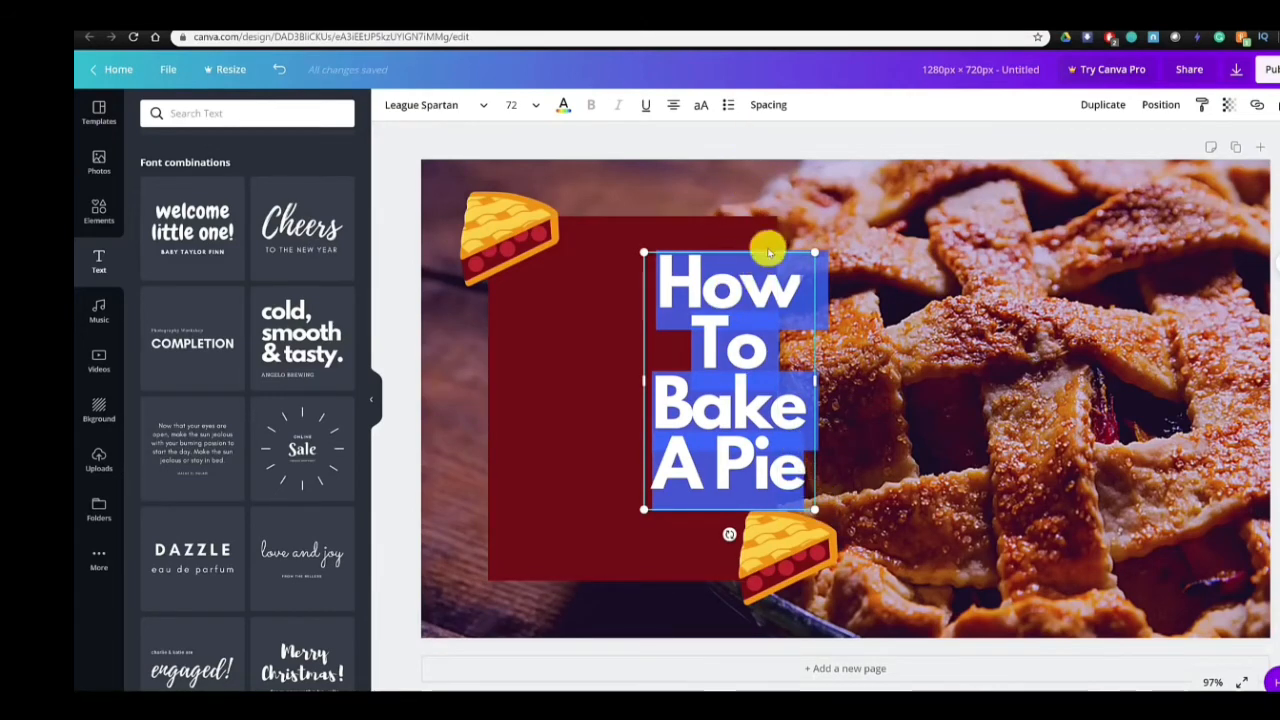
- Increase the line height of the whole "How To Bake A Pie" heading to spread its lines apart
click(737, 390)
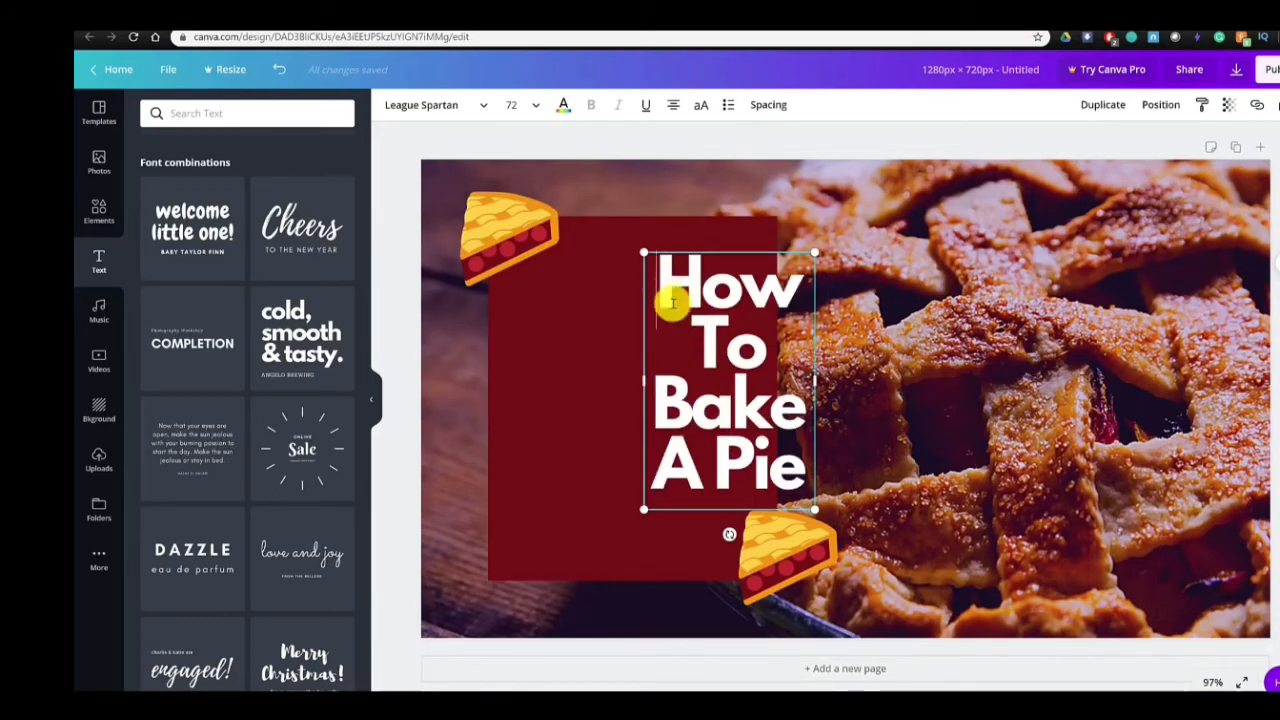
drag(672, 303, 789, 466)
click(741, 337)
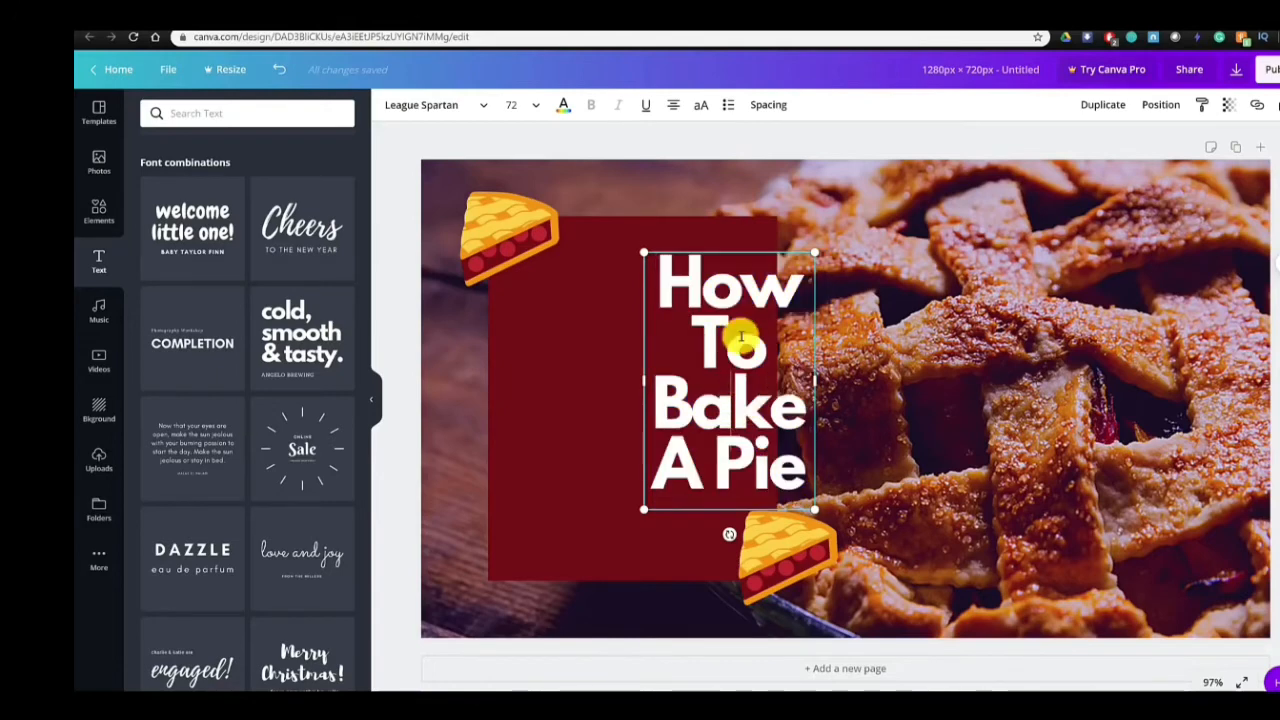
drag(672, 280, 812, 490)
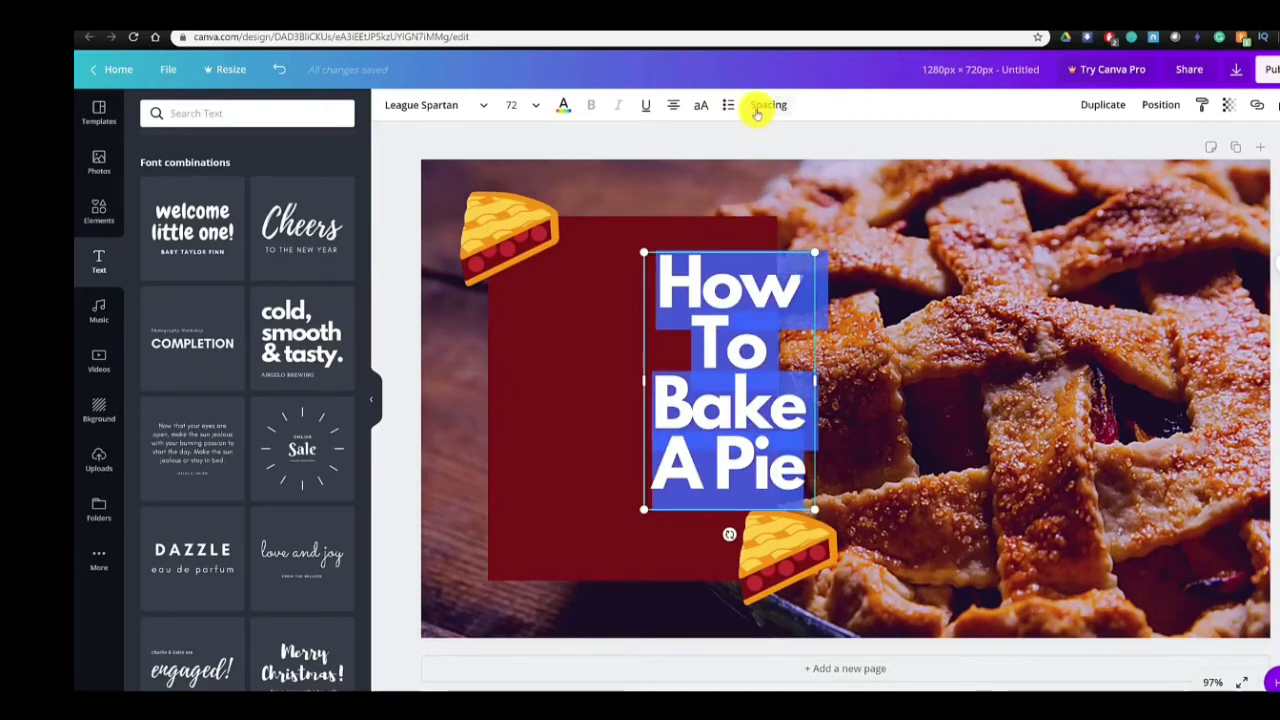
click(767, 105)
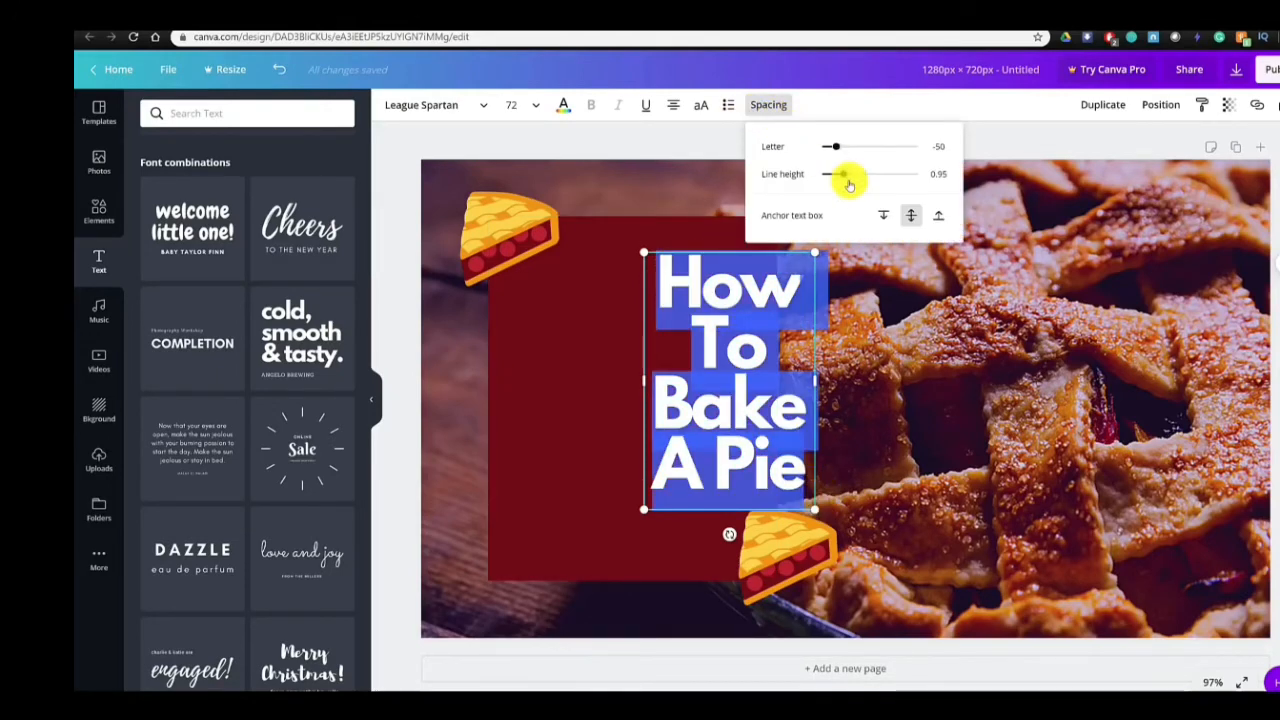
drag(846, 174, 857, 176)
click(762, 332)
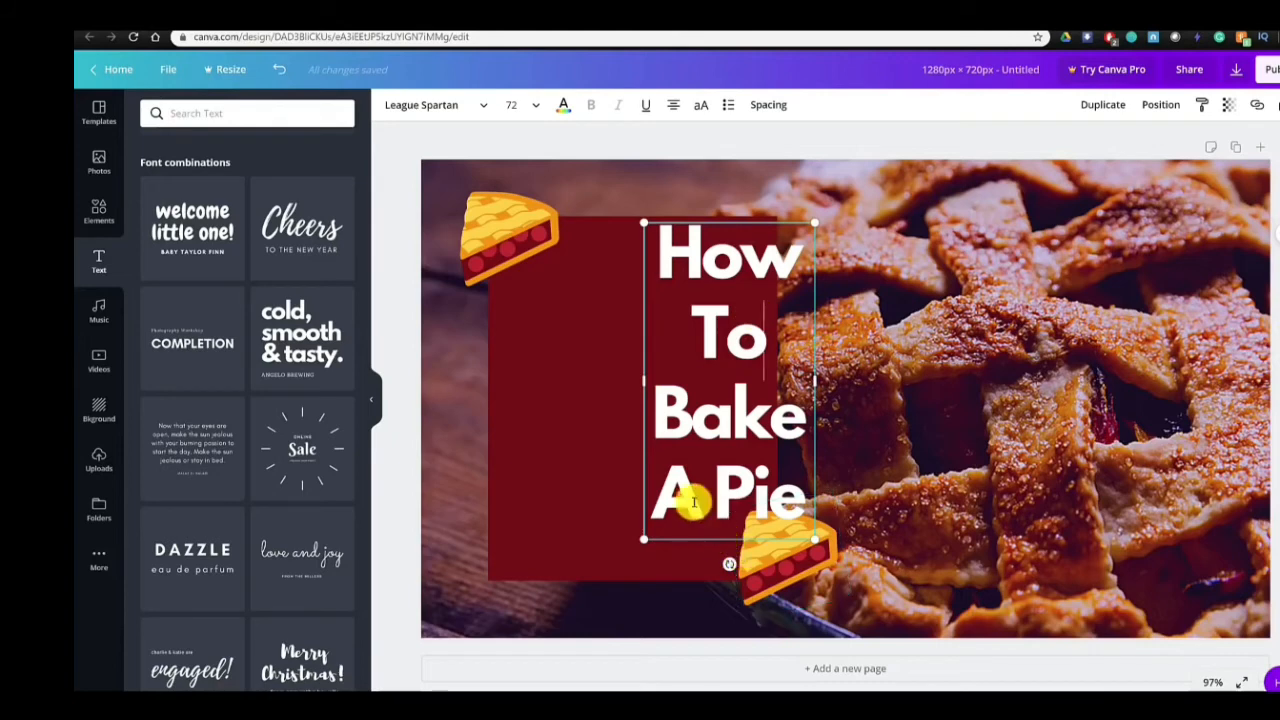
- Move the heading onto the dark red rectangle, centred horizontally and vertically within it
click(987, 300)
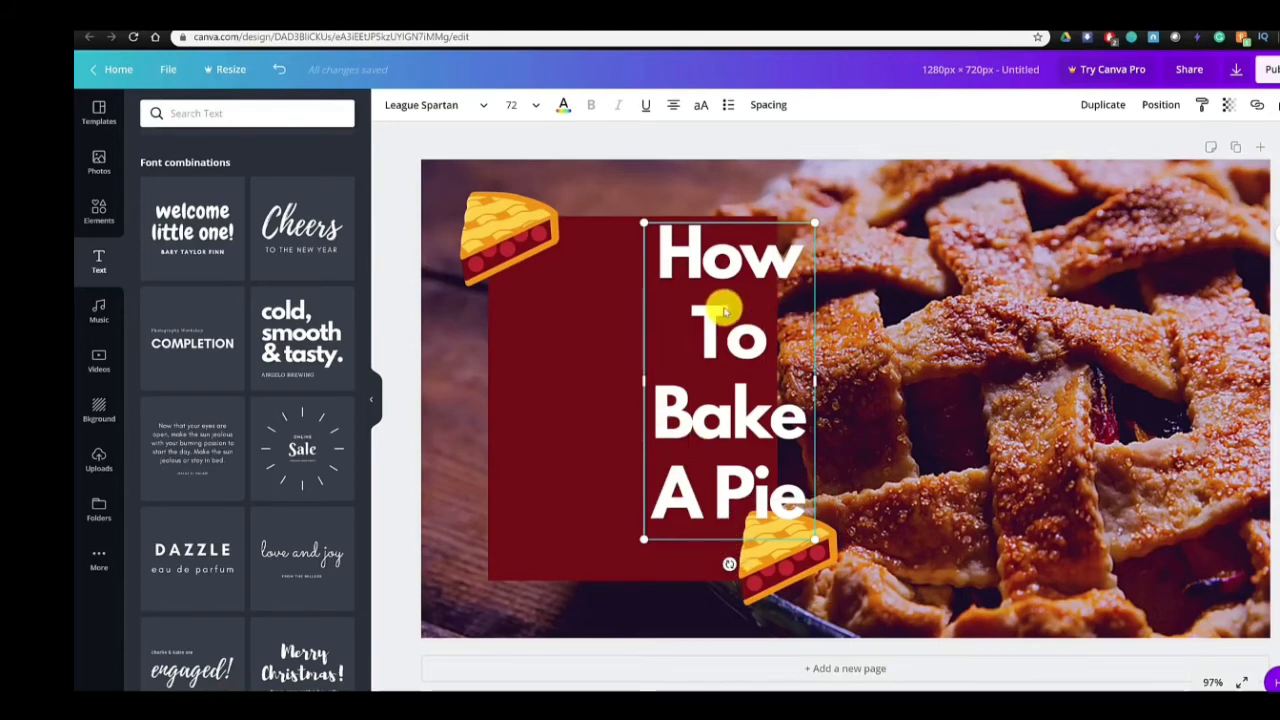
drag(677, 329, 634, 345)
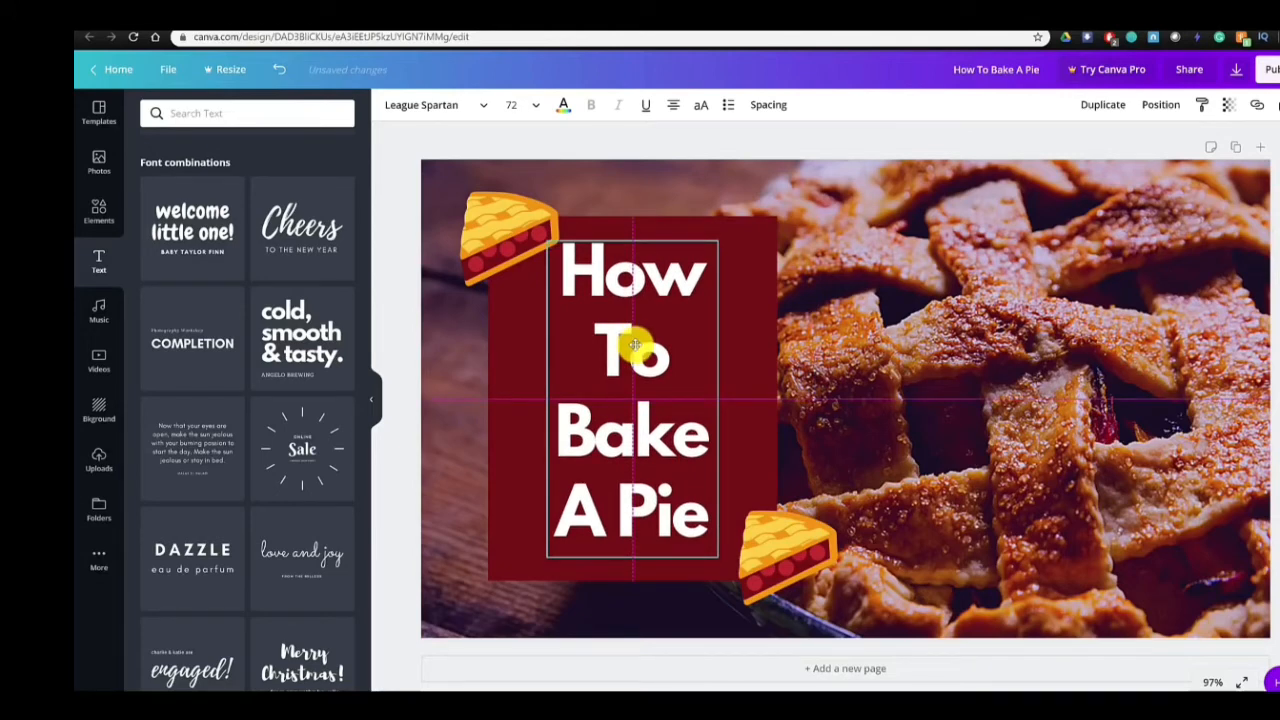
mouse_move(634, 345)
mouse_down()
mouse_move(663, 343)
mouse_move(631, 347)
mouse_up()
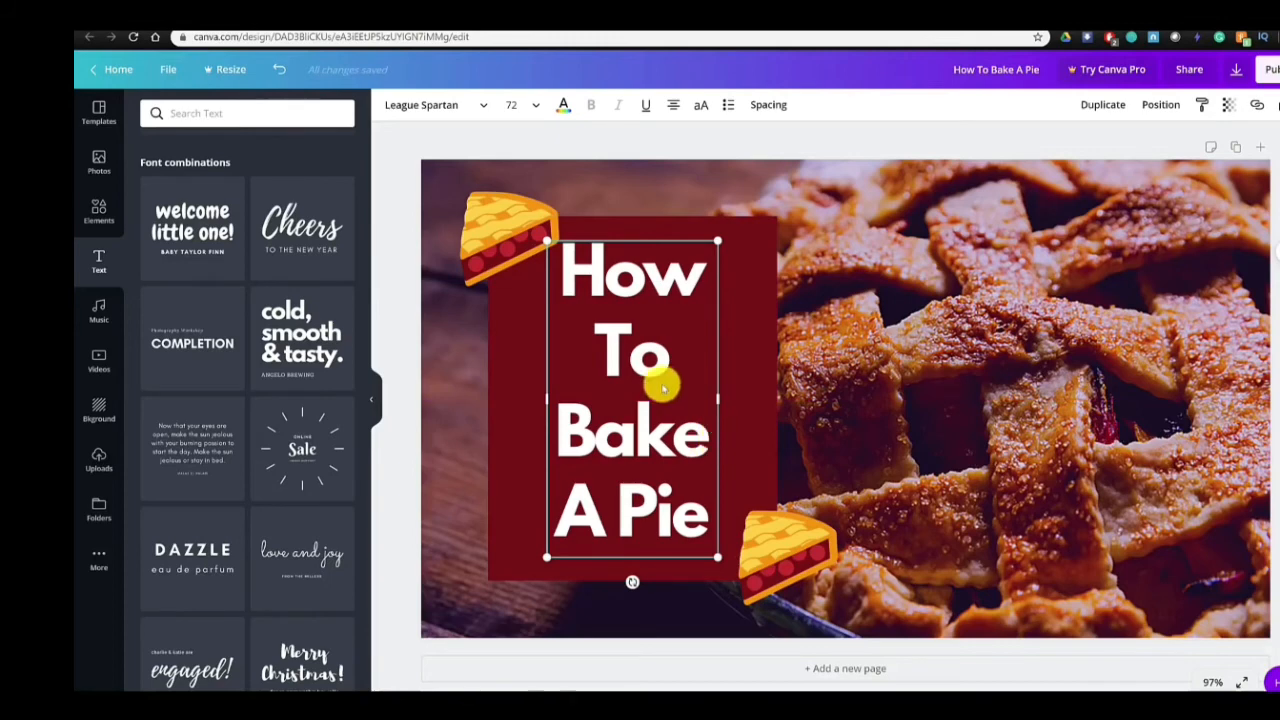
- Select the heading and rectangle together, try aligning them at the top, and return them to middle alignment
click(834, 420)
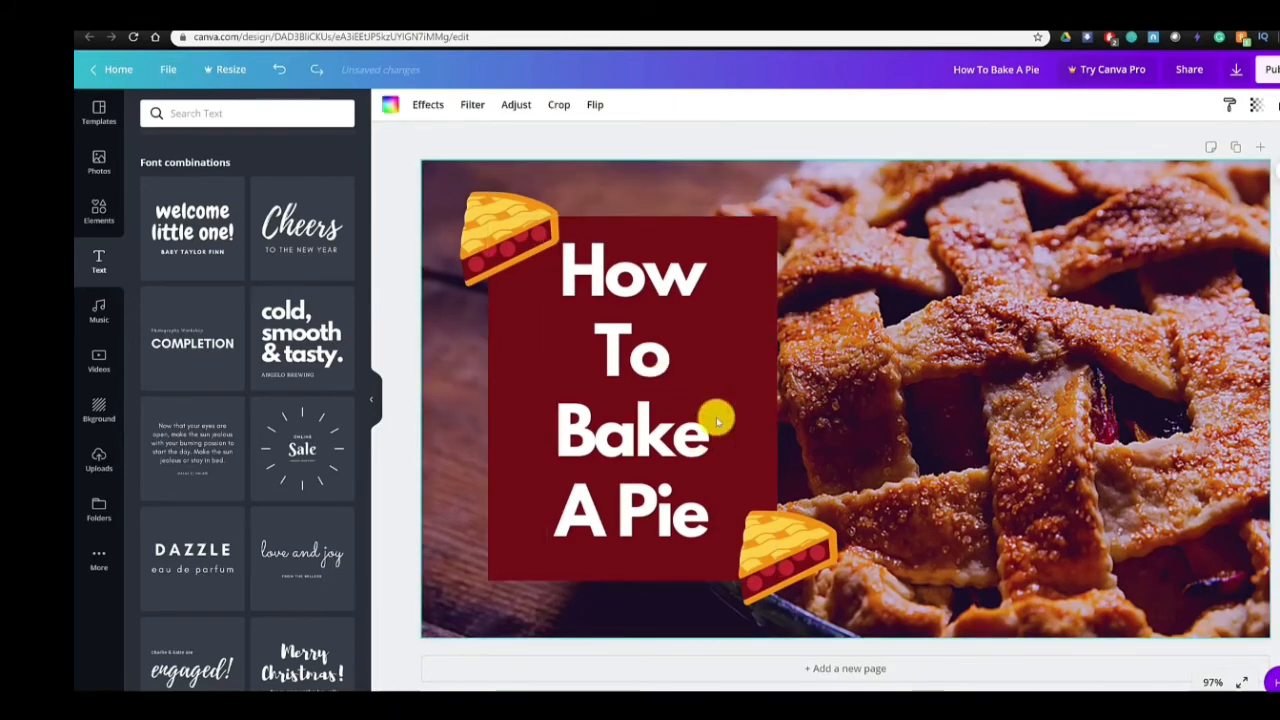
click(651, 438)
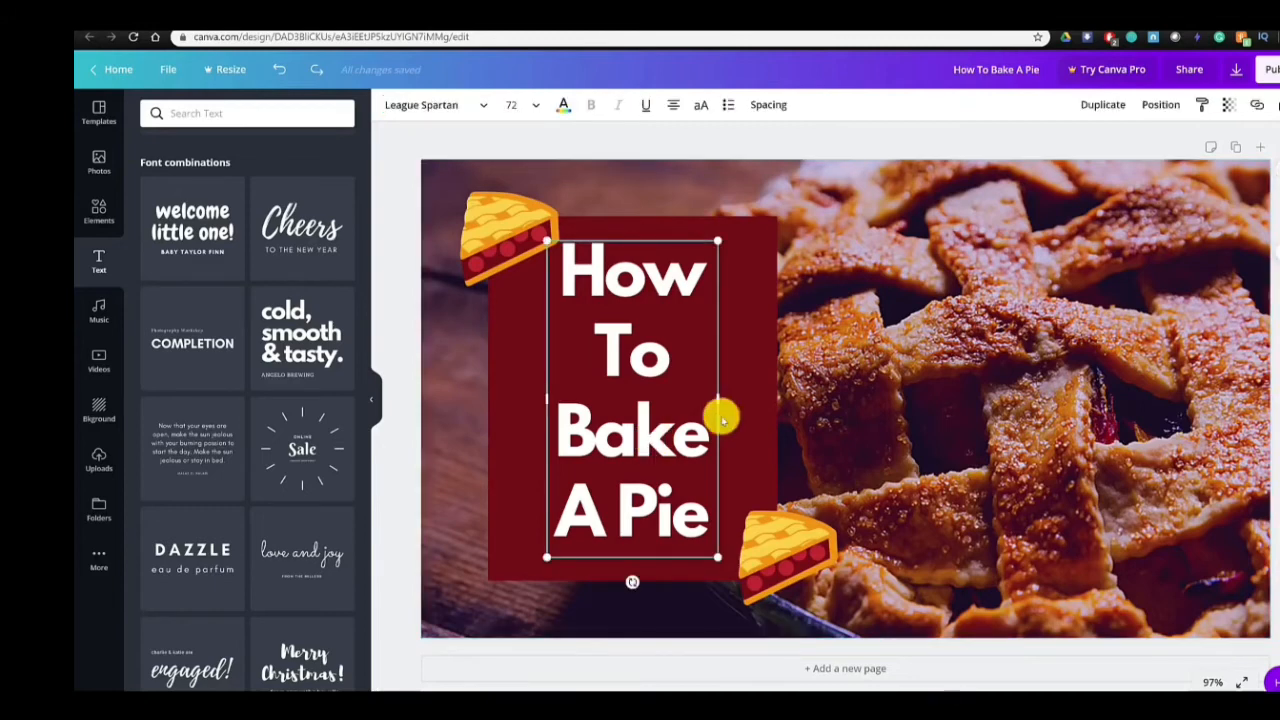
shift+click(757, 341)
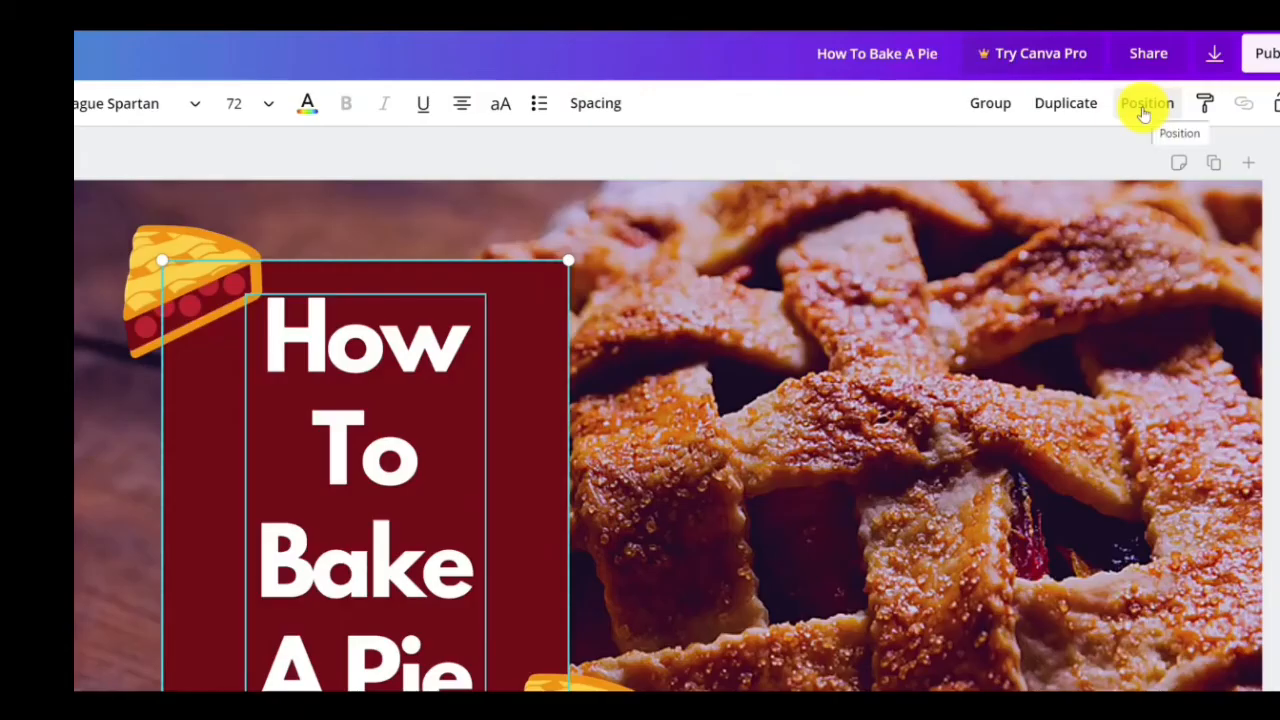
click(1186, 105)
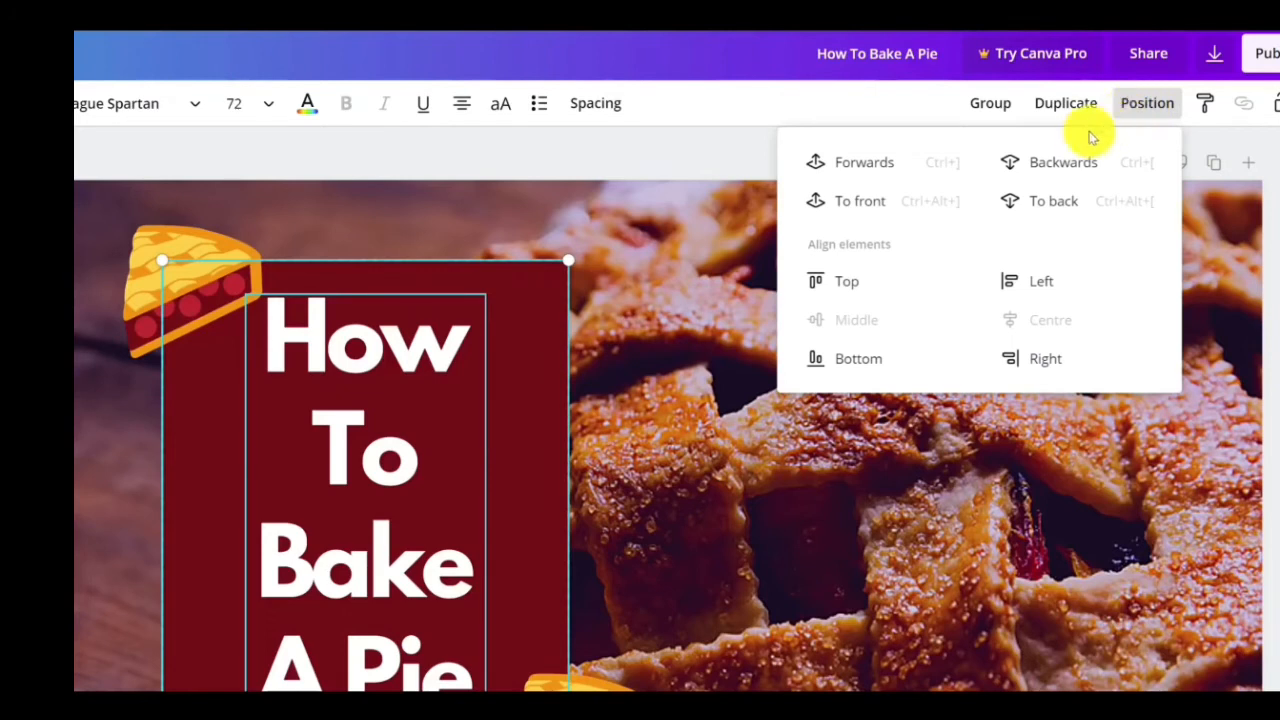
click(850, 290)
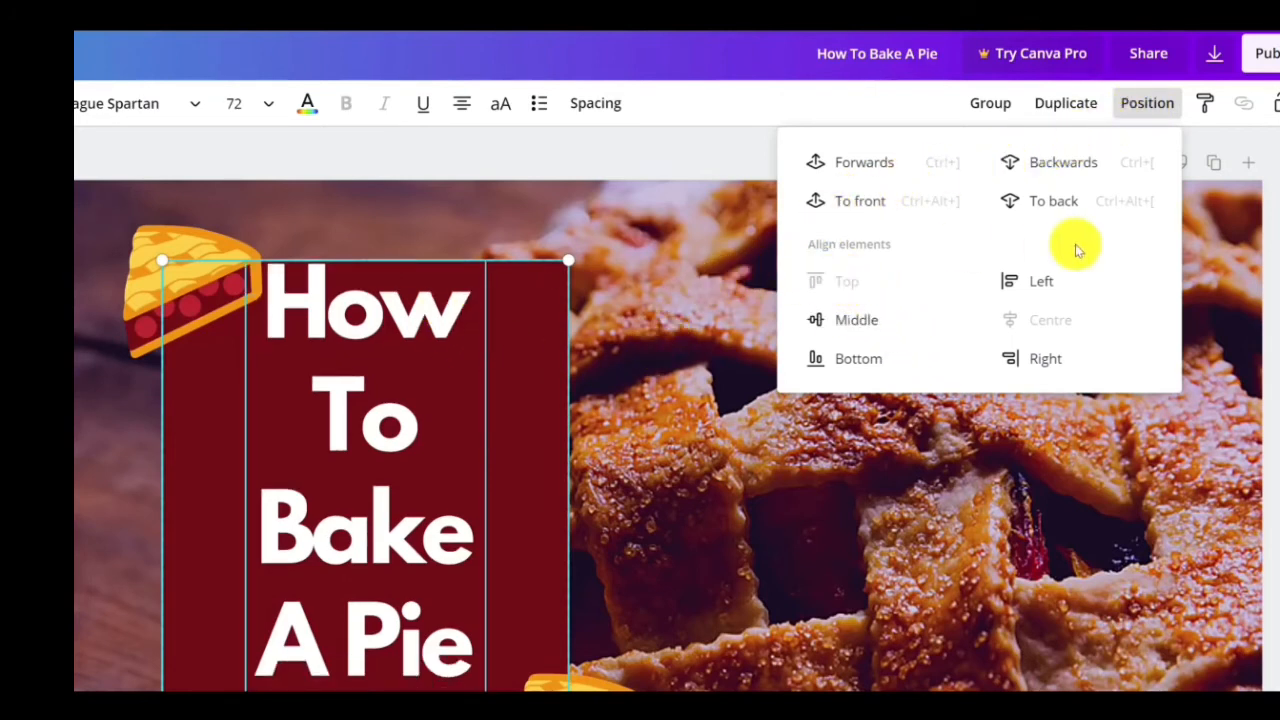
click(850, 322)
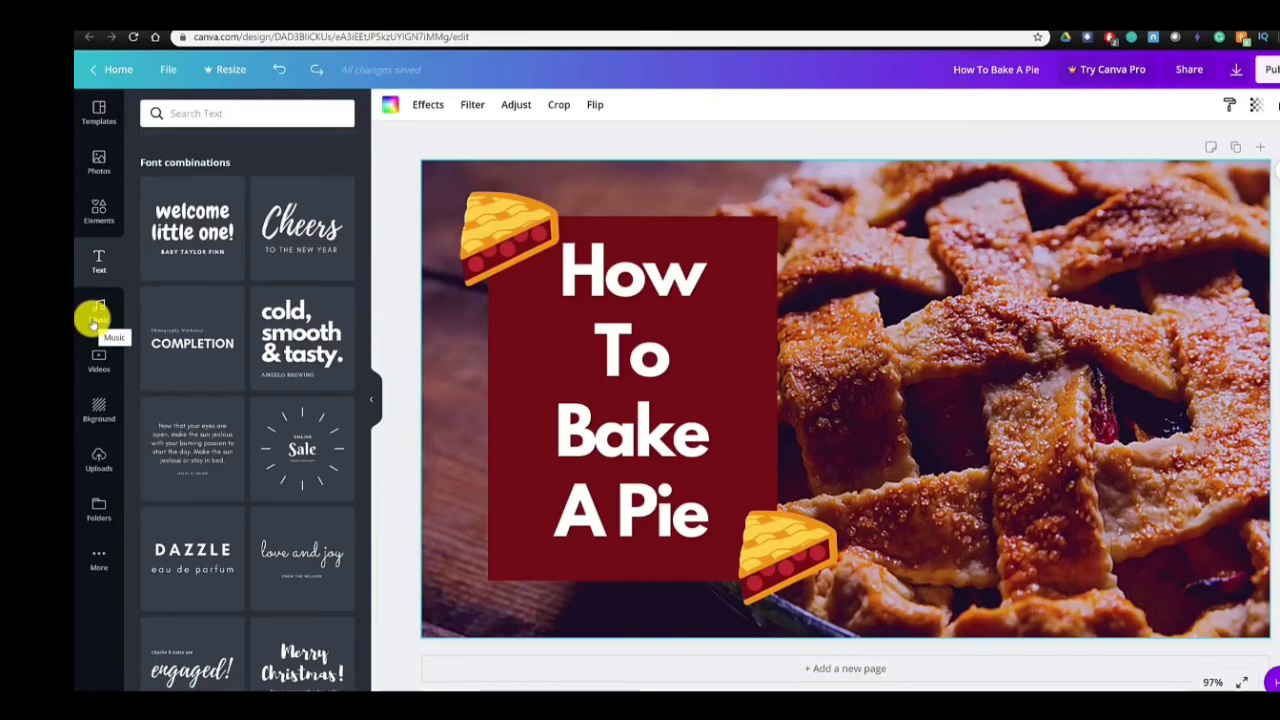
- Insert the orange smoke clip from the Backgrounds videos, open its trimming view, and delete the clip from the page
click(95, 316)
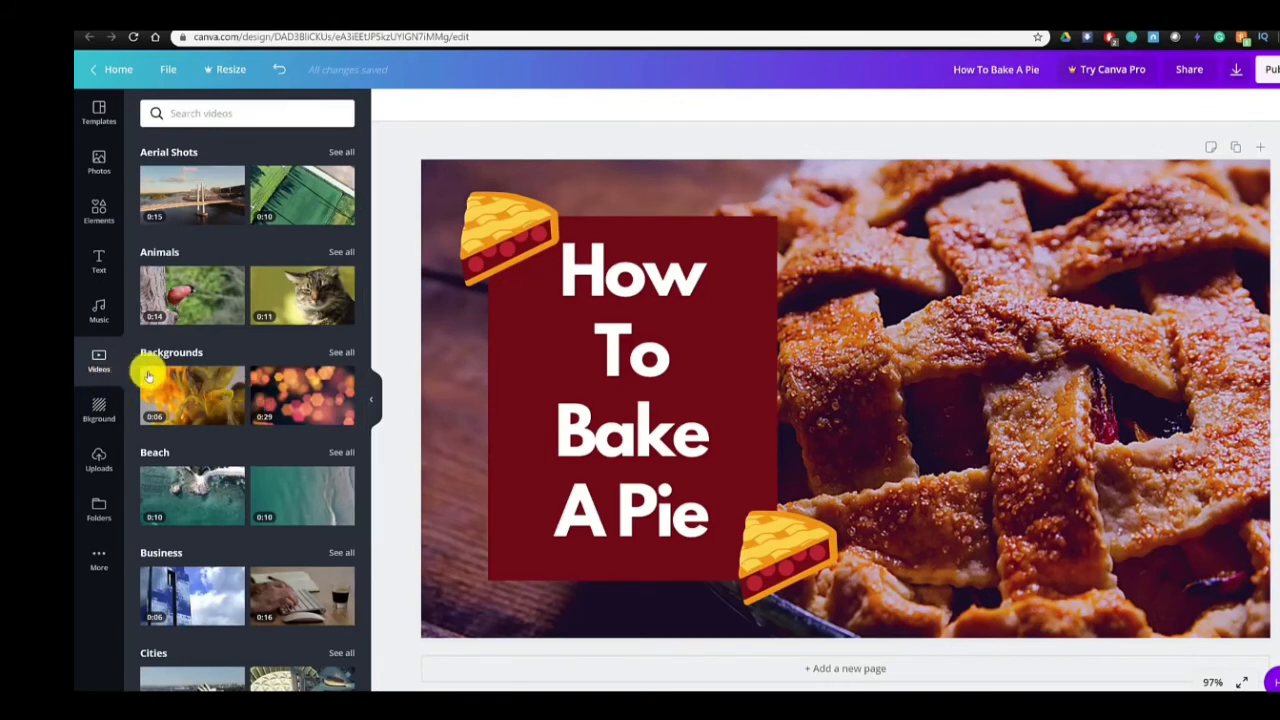
click(192, 399)
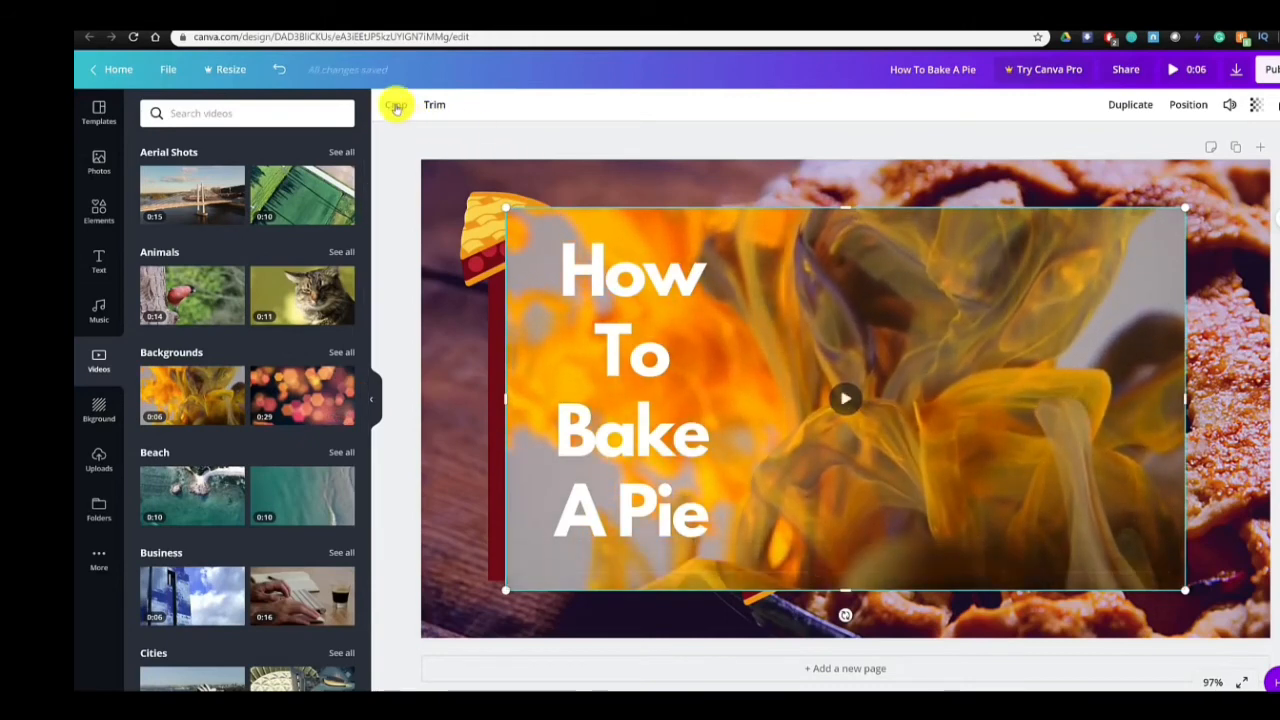
click(442, 111)
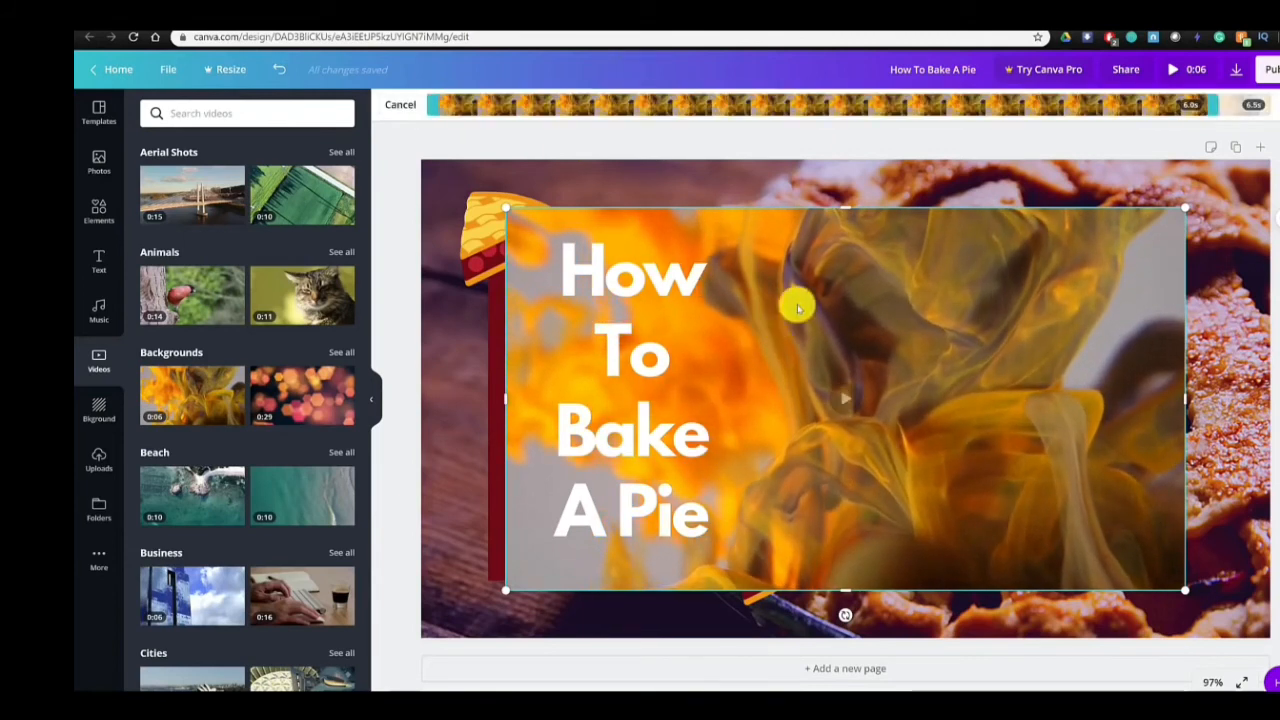
click(1012, 128)
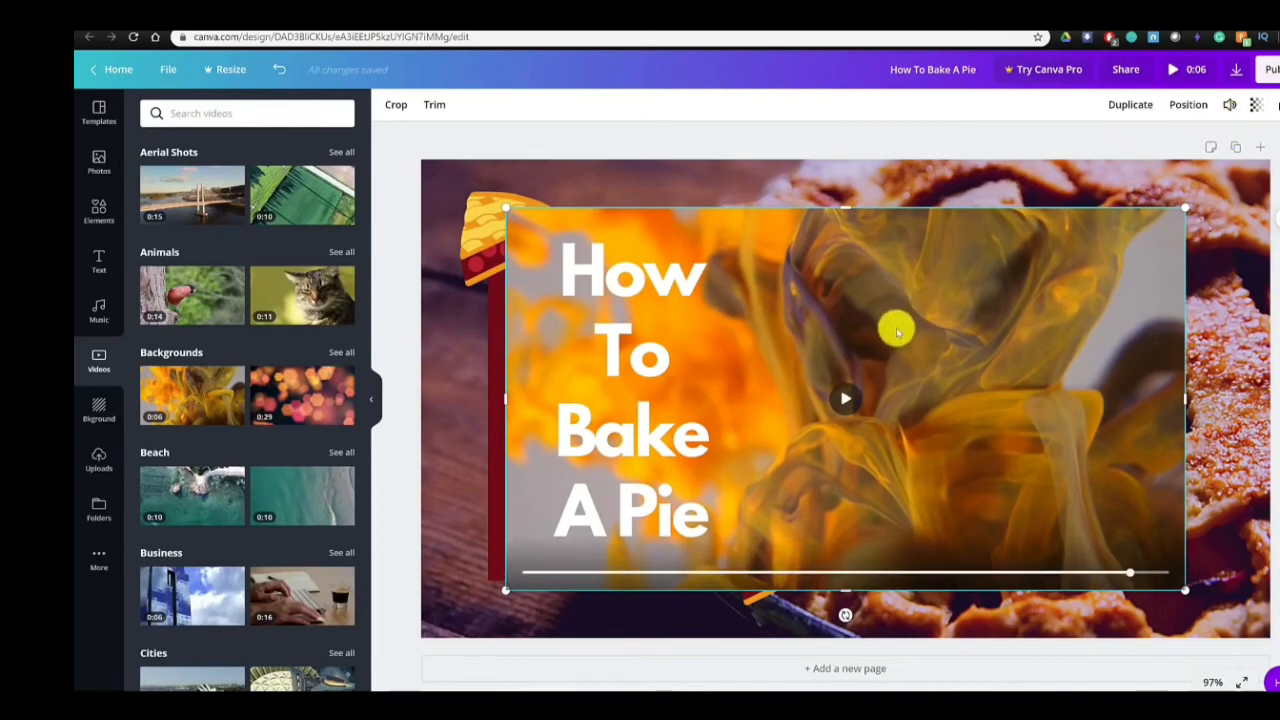
key(Delete)
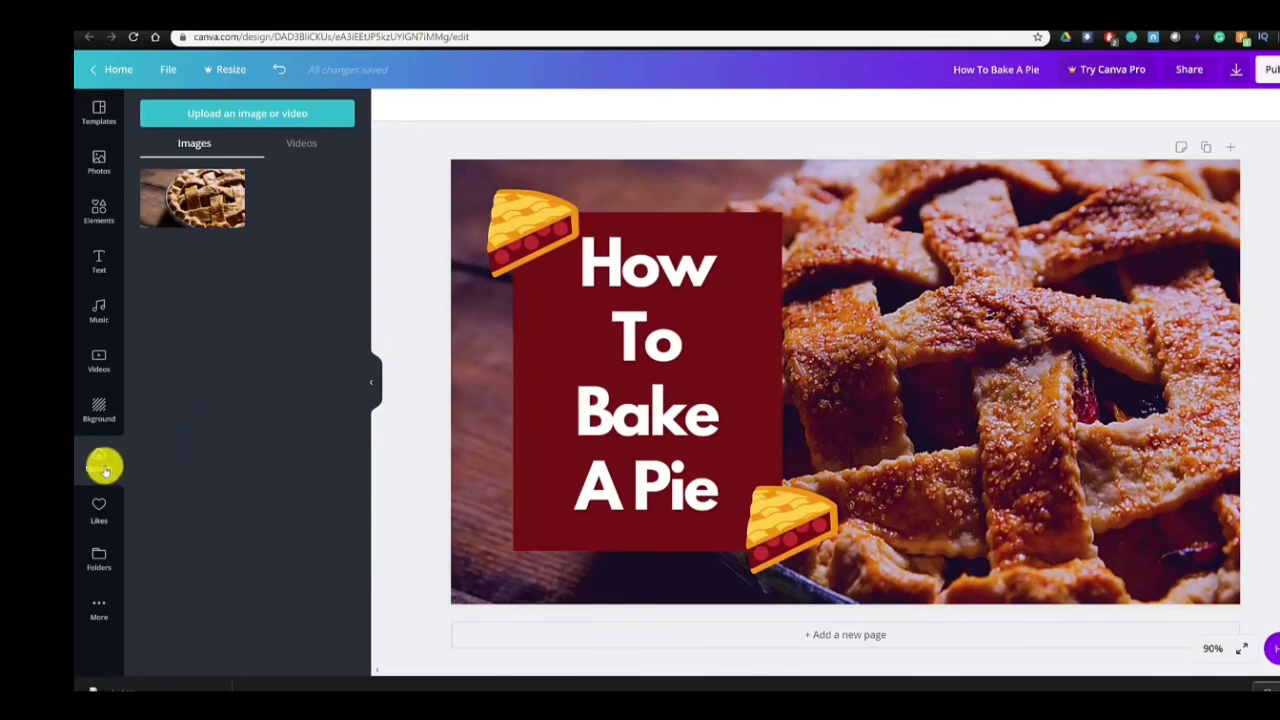
- Upload the image chef (1).png from the Downloads folder
click(230, 120)
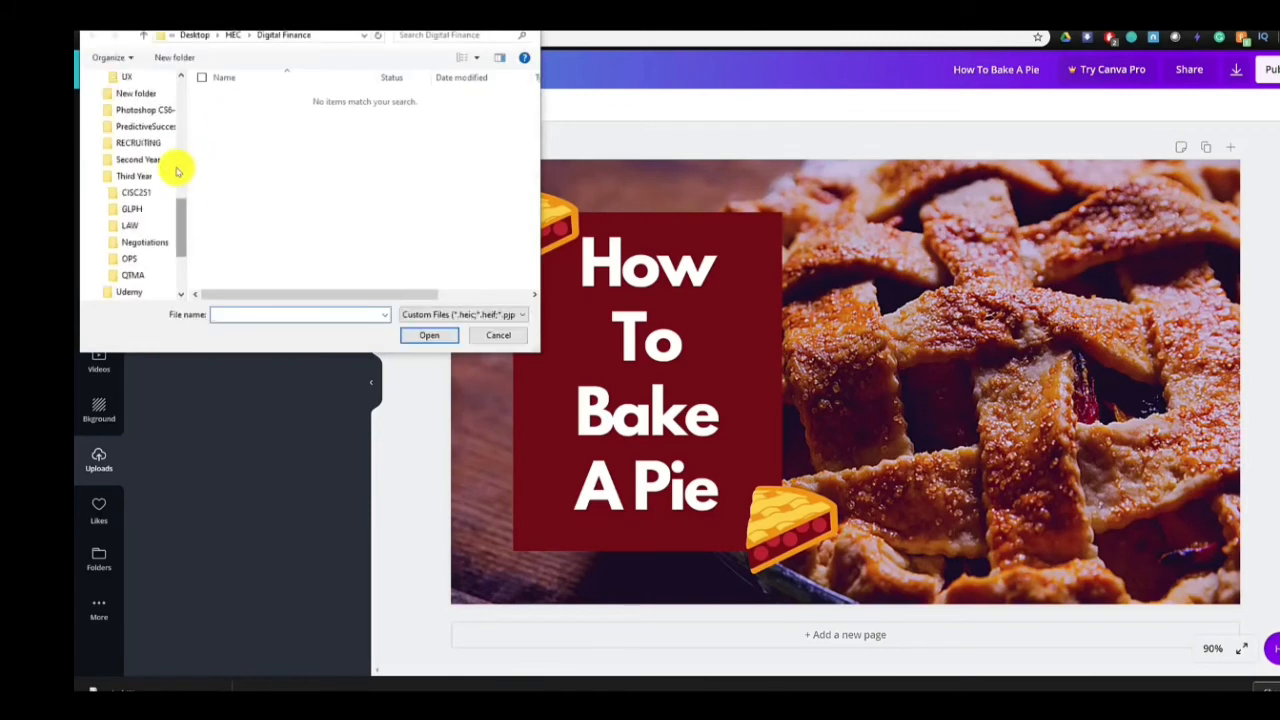
scroll(170, 120, up, 5)
scroll(160, 110, up, 3)
click(141, 116)
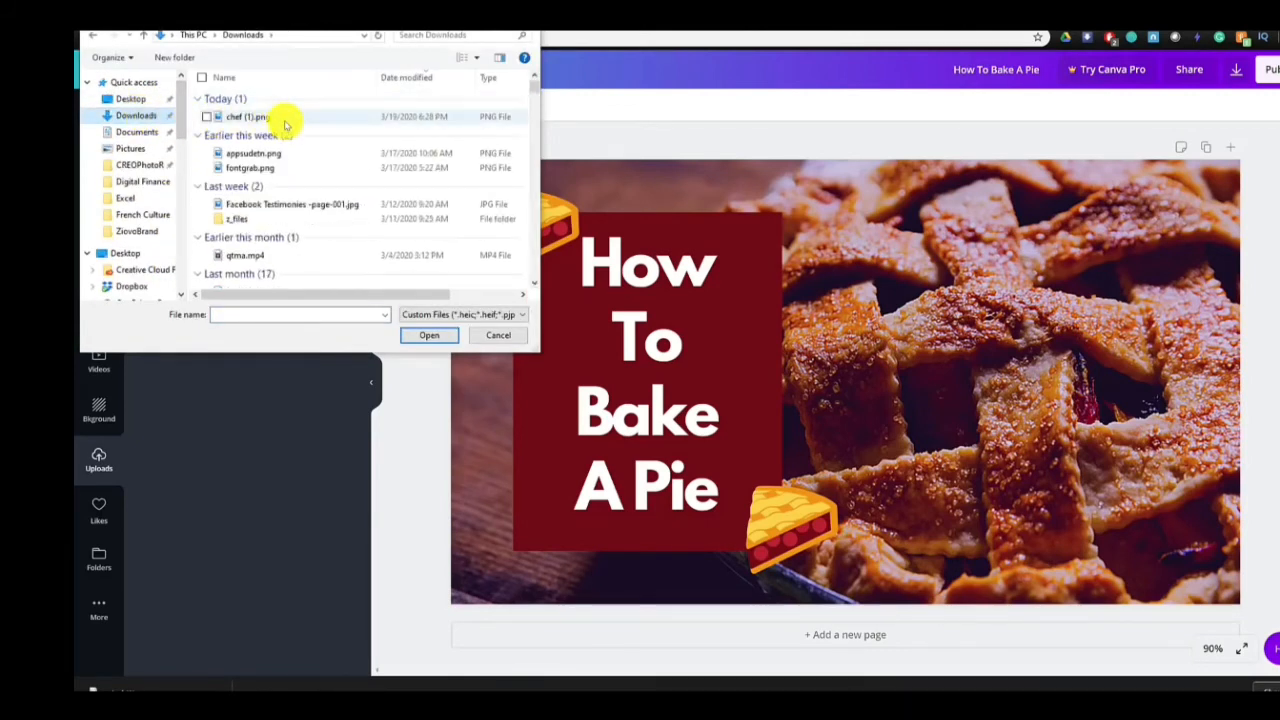
double_click(285, 124)
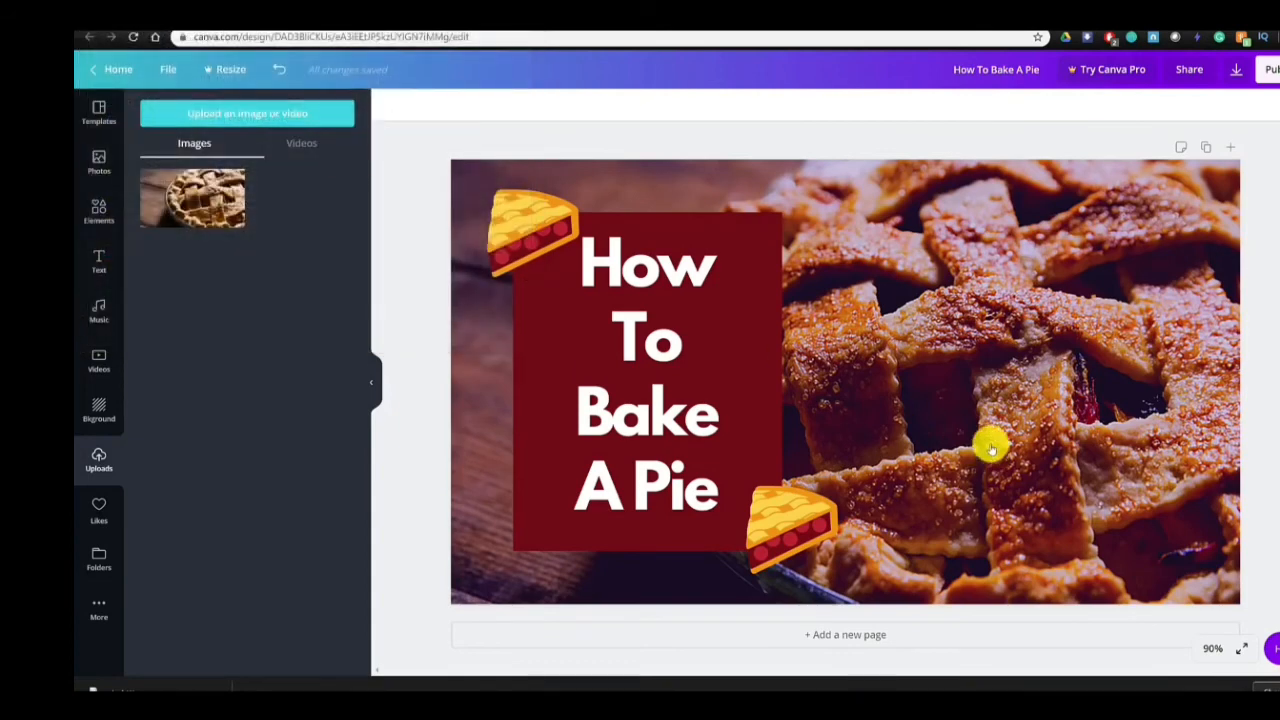